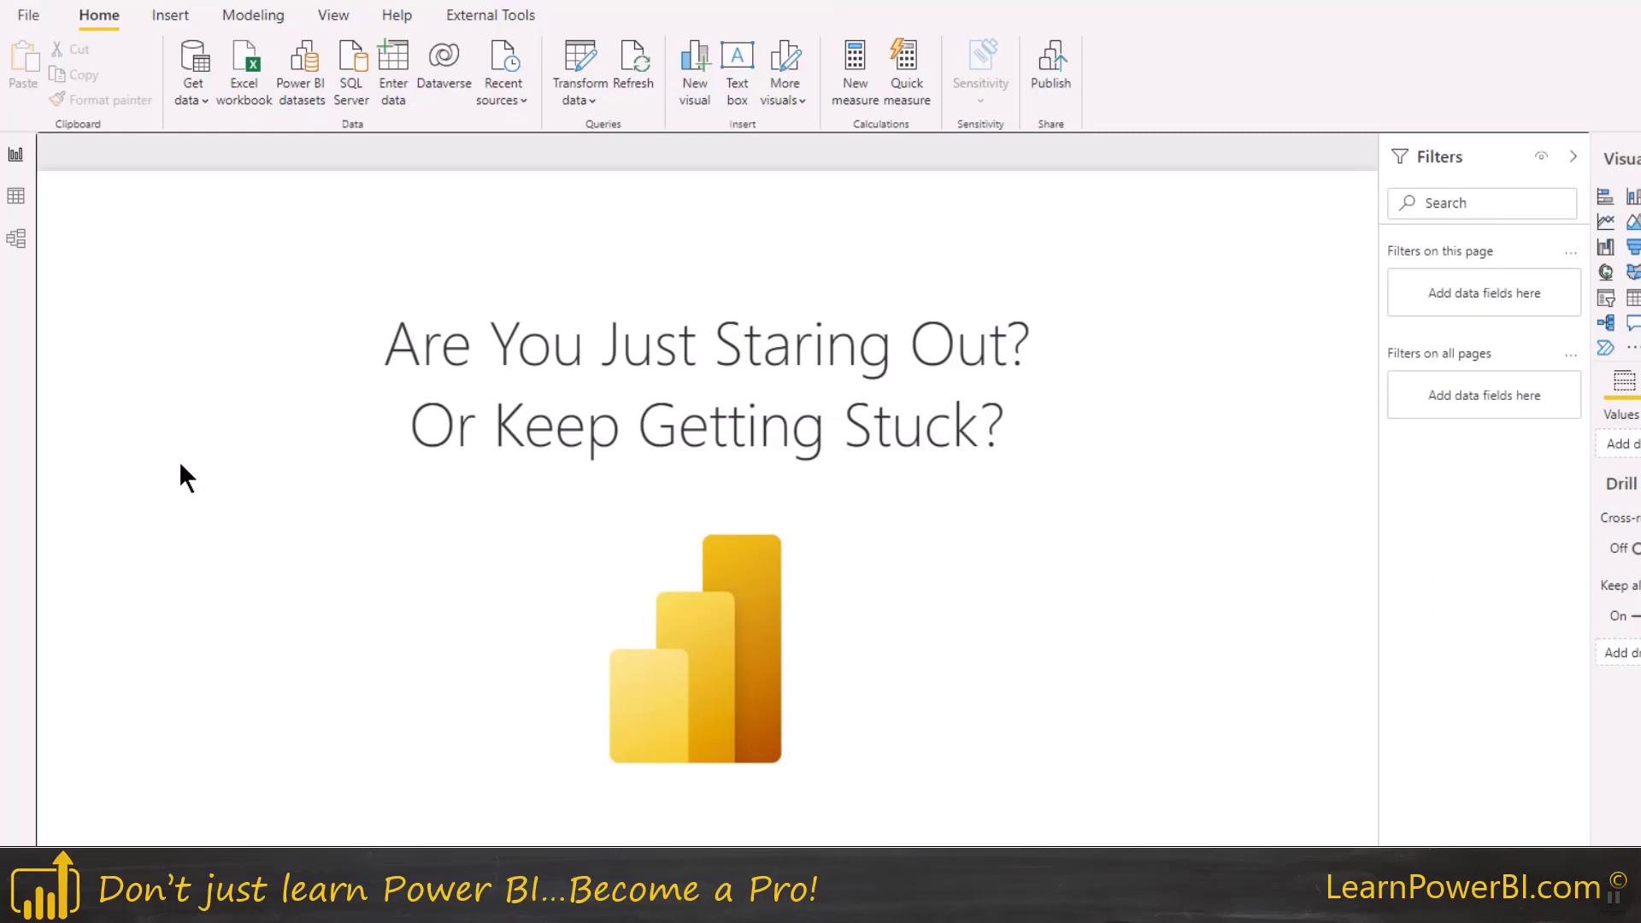
Compare the Colors table rows with the Scenario 1 report tables across Data, Model and Report views.
click(16, 195)
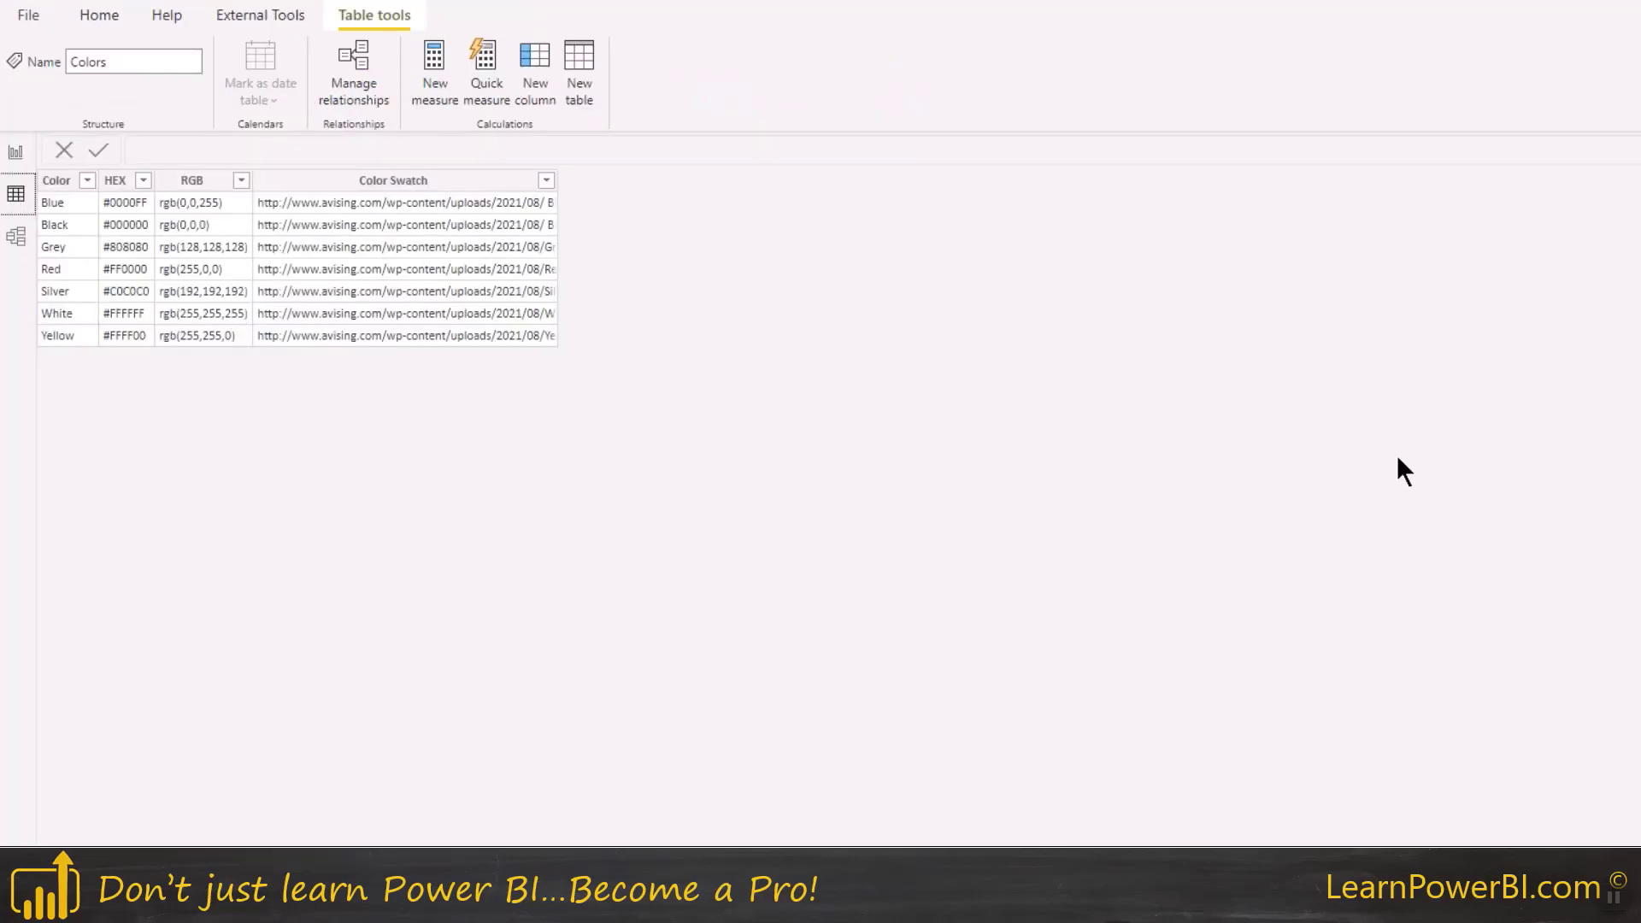
click(16, 236)
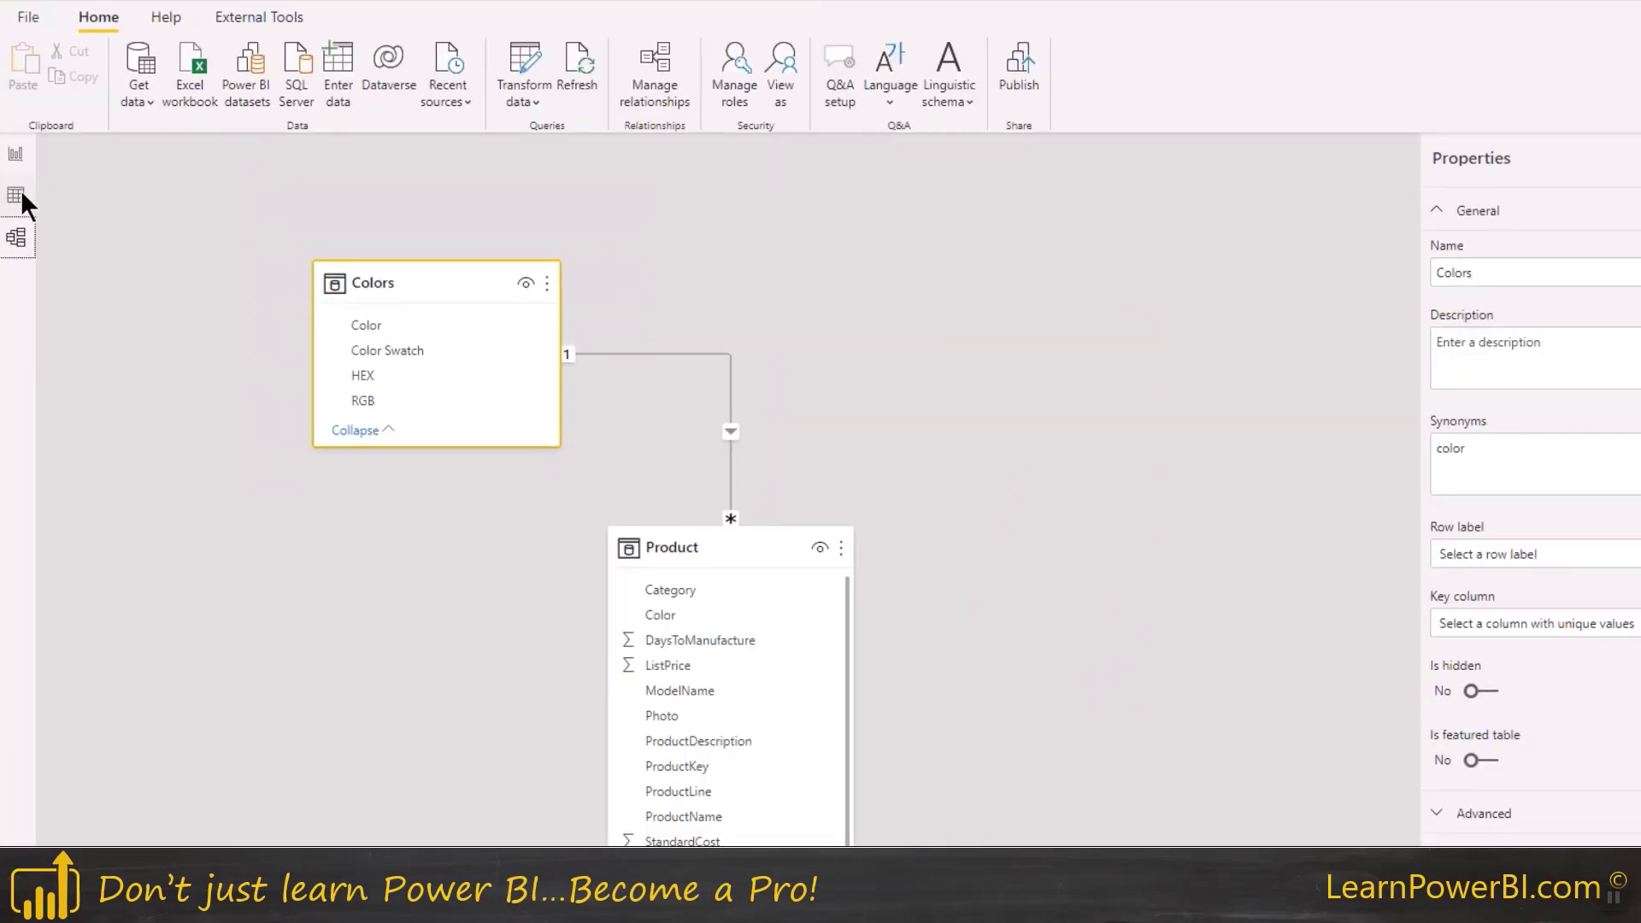
click(20, 156)
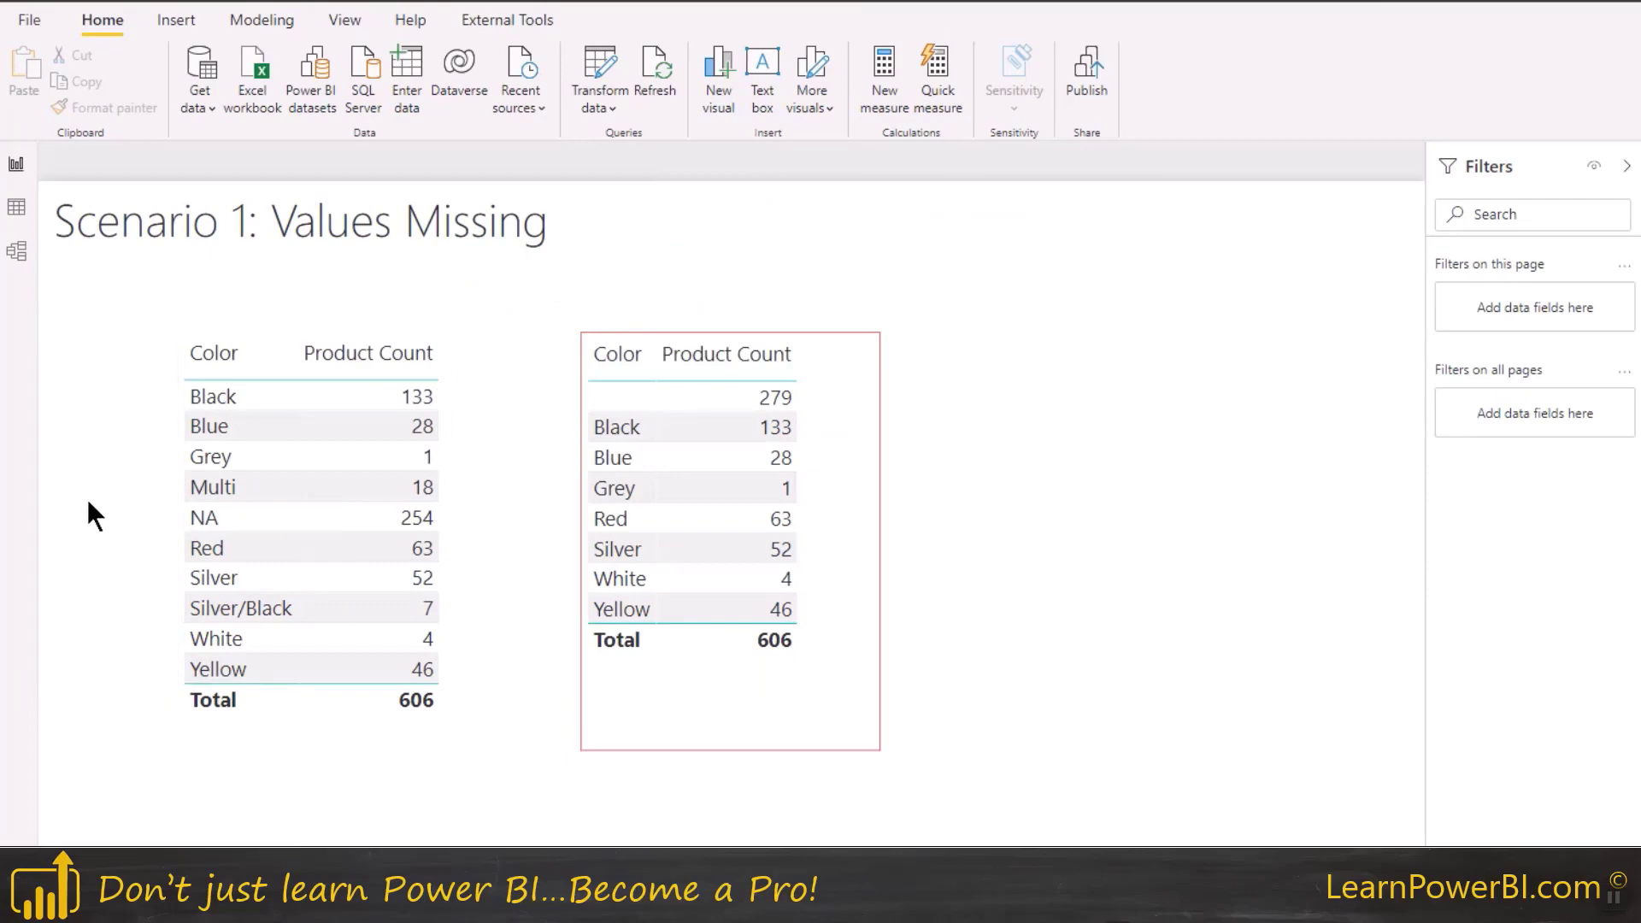
click(17, 207)
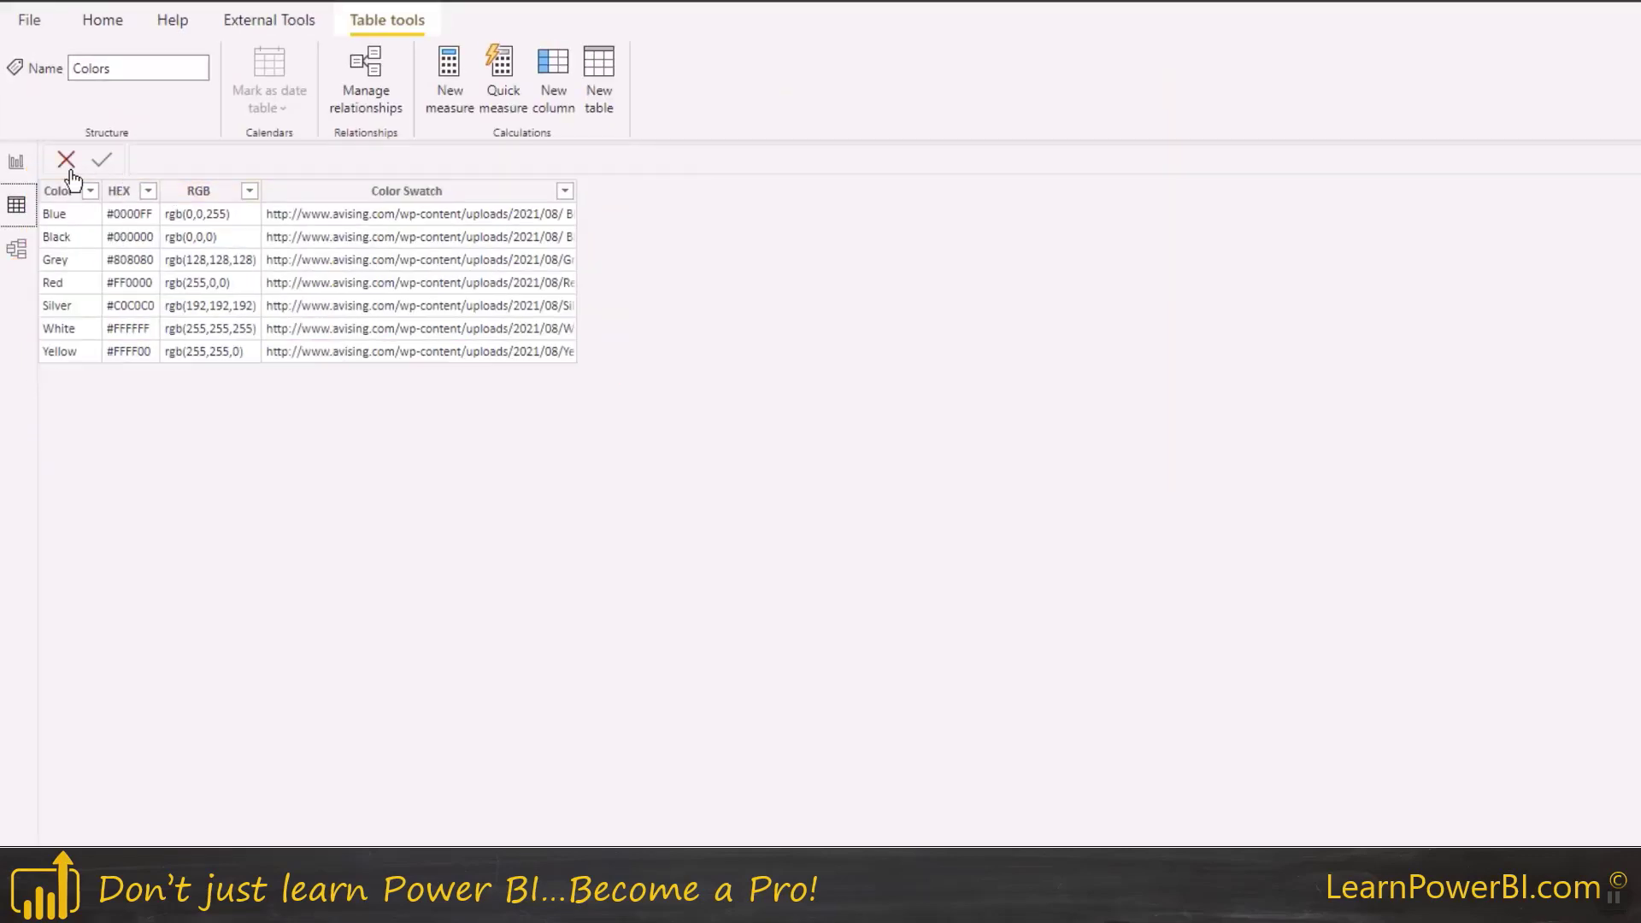
click(17, 162)
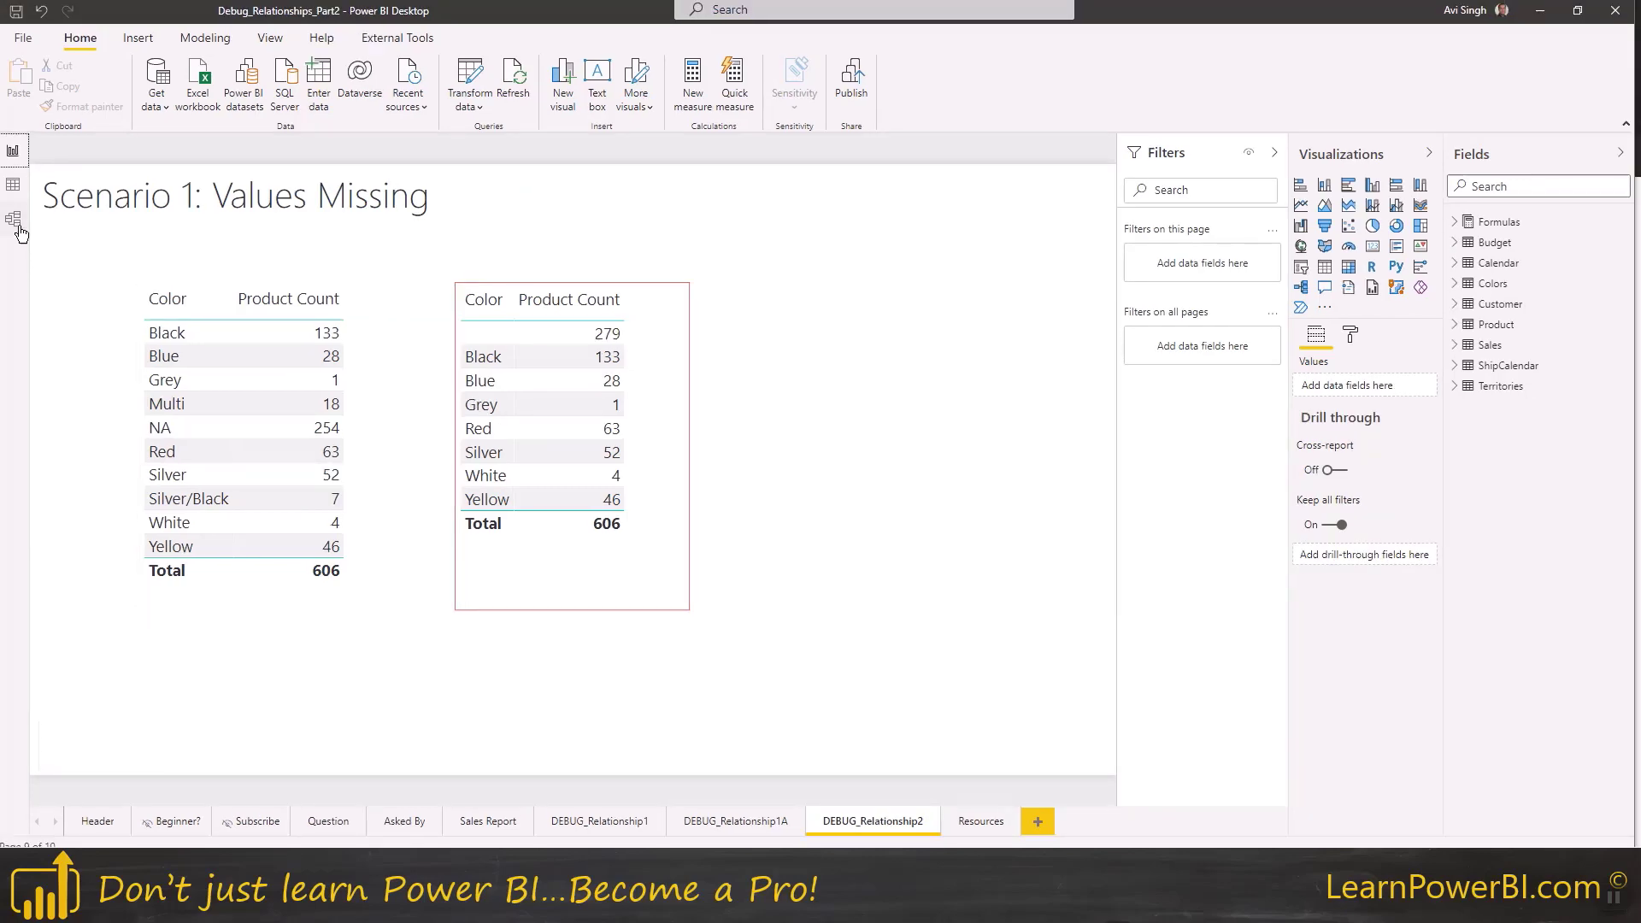
Inspect the Colors-to-Product one-to-many relationship in the diagram, then return to the report page.
click(15, 224)
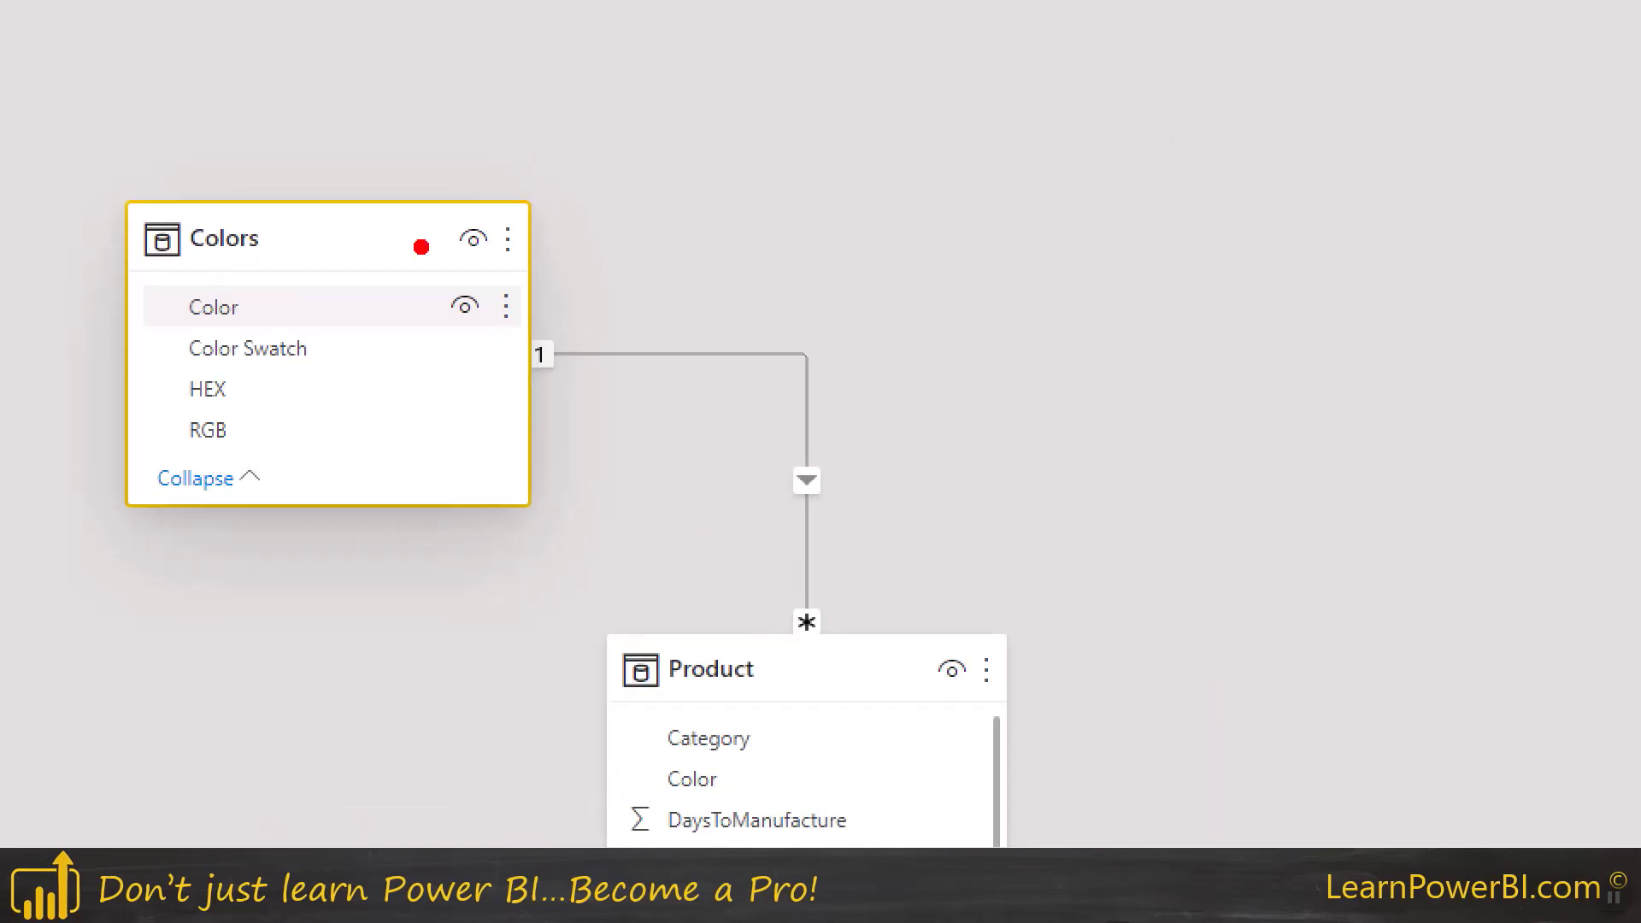
click(421, 247)
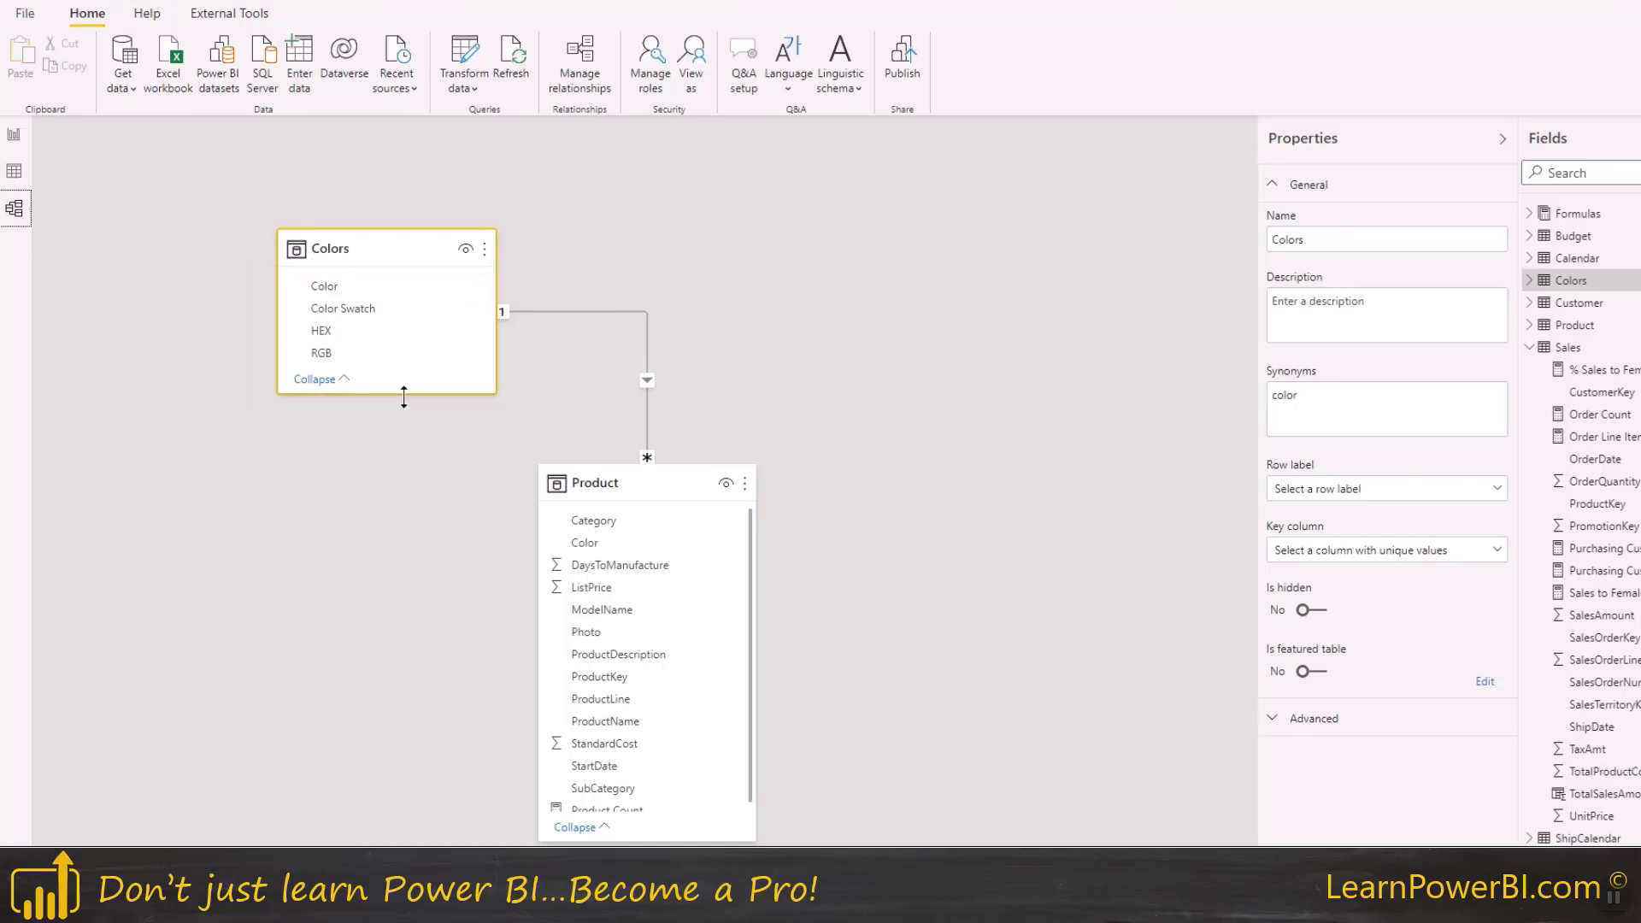
click(19, 172)
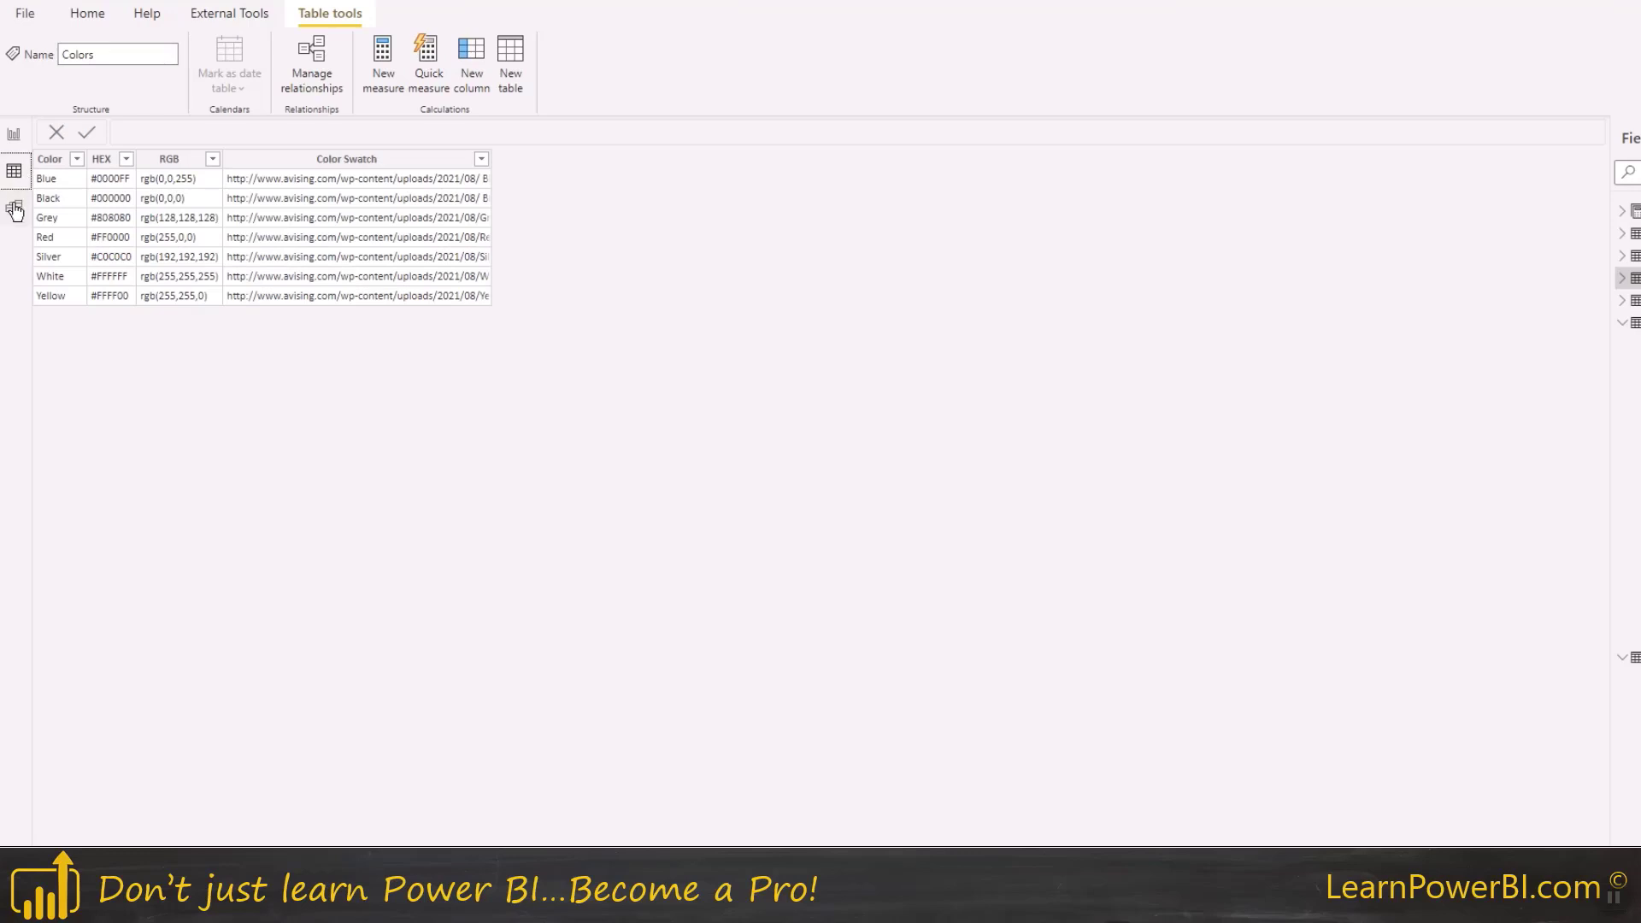
click(14, 209)
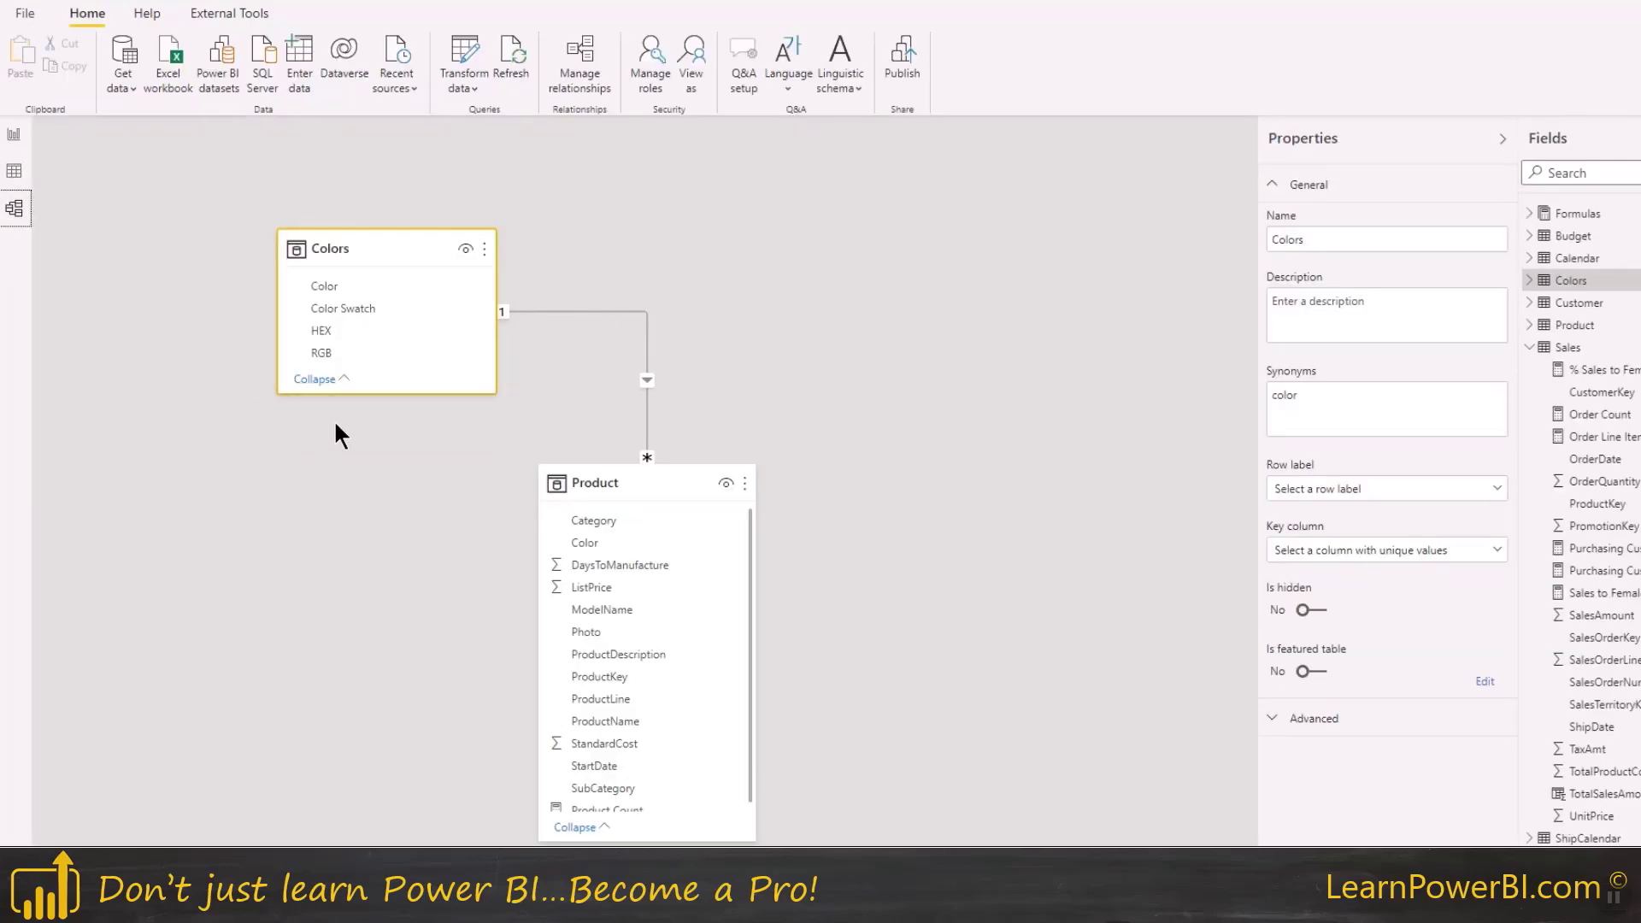
click(16, 171)
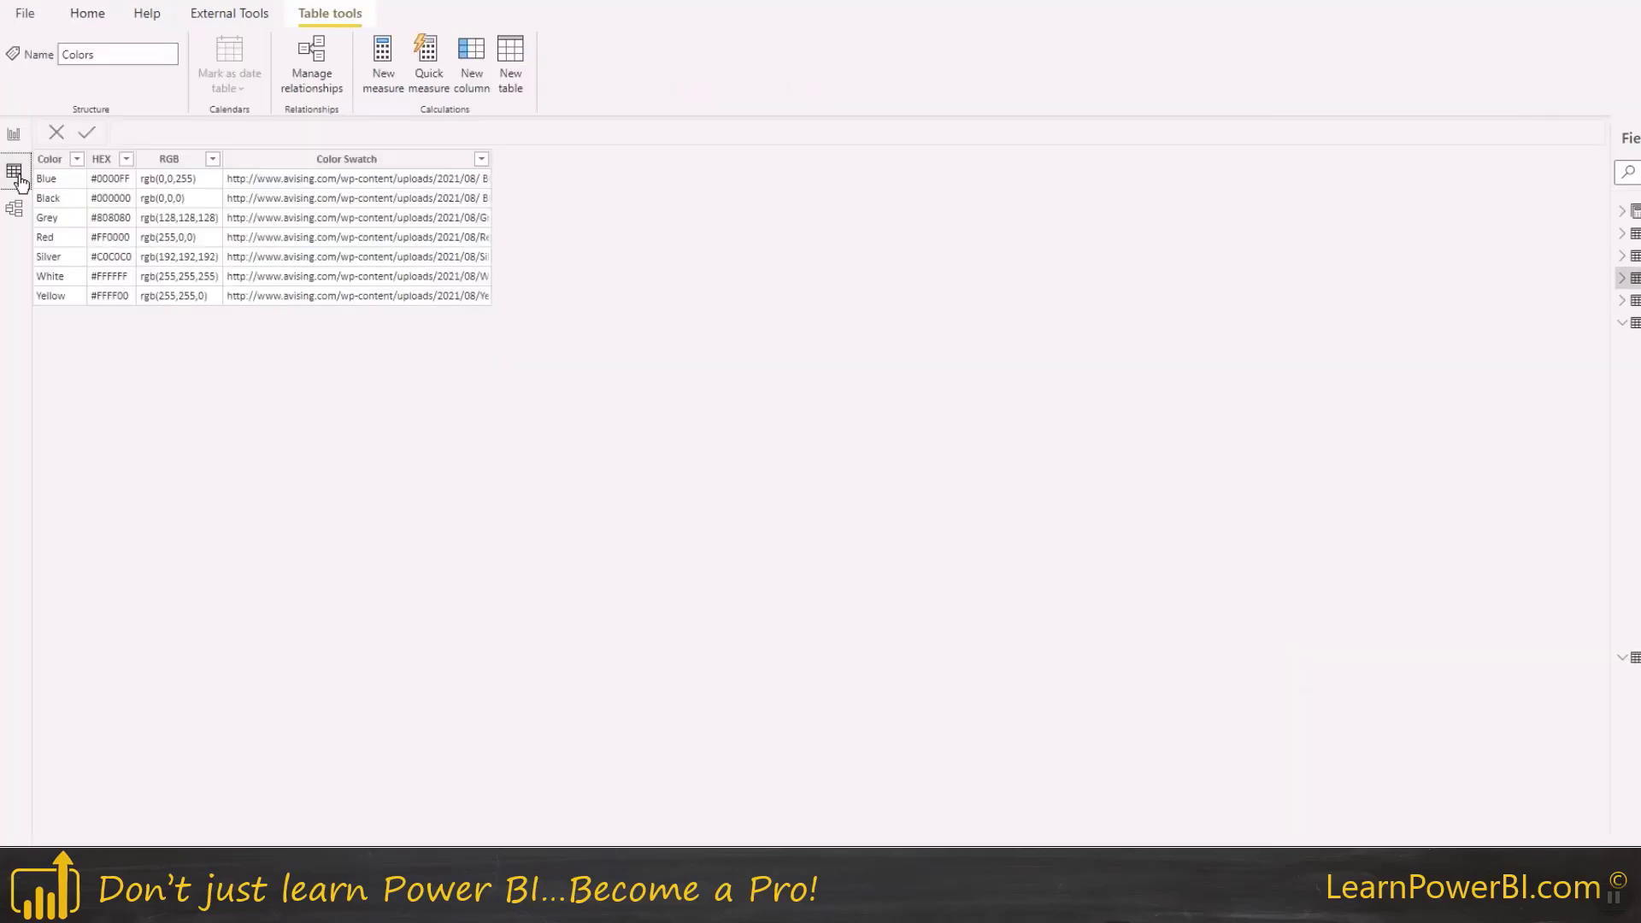
click(14, 135)
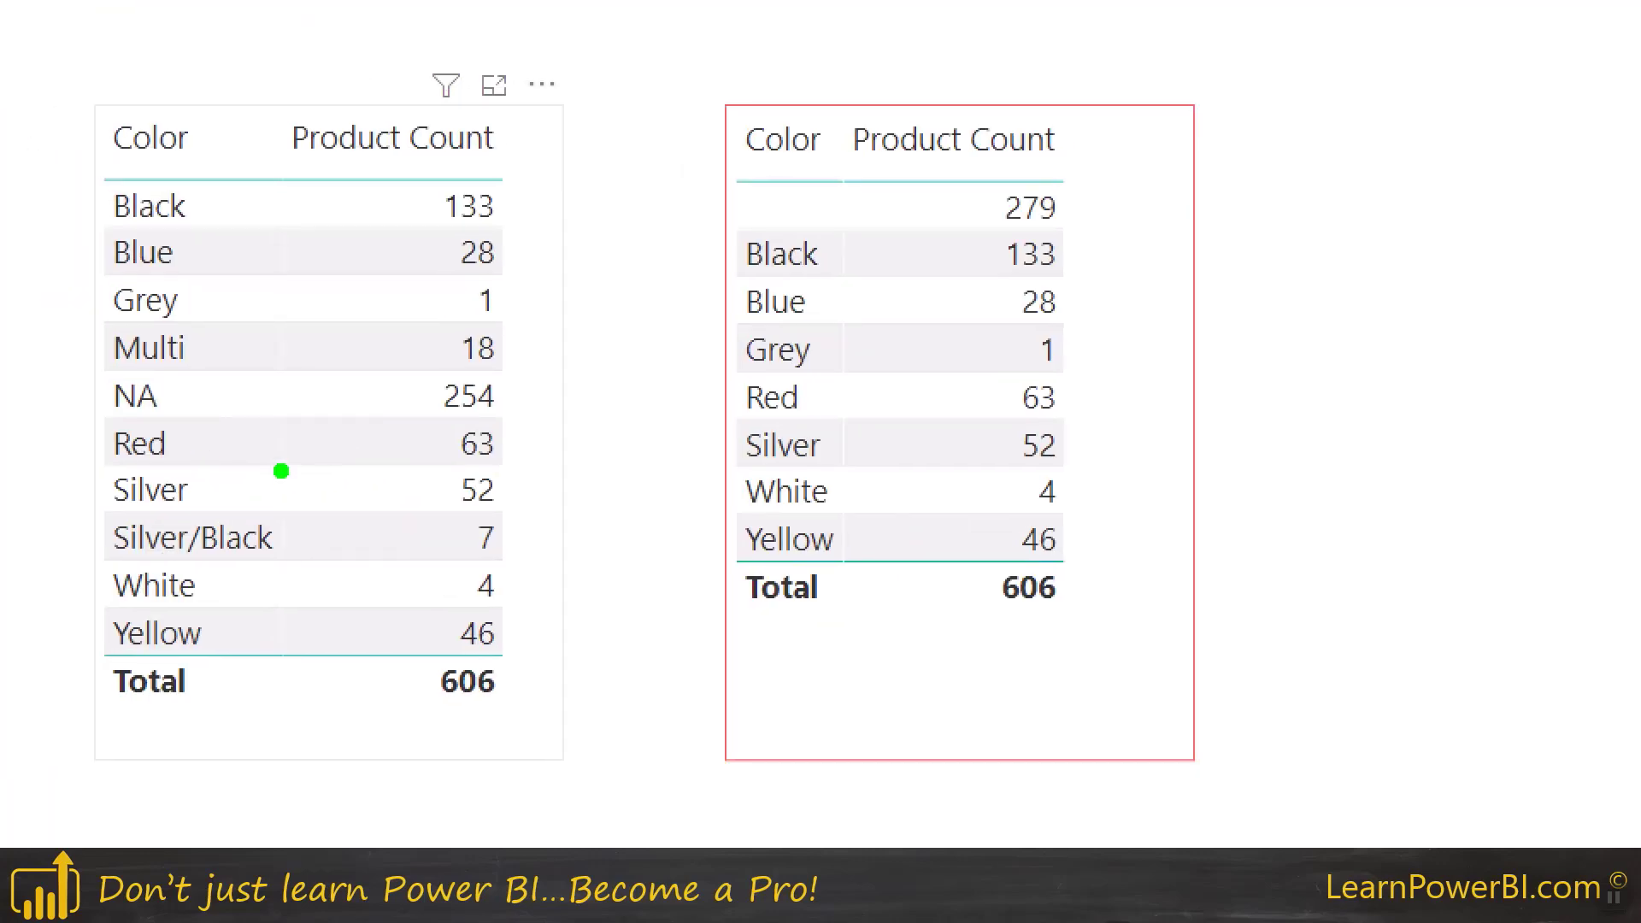
mouse_move(62, 519)
mouse_down()
mouse_move(98, 530)
mouse_move(80, 291)
mouse_move(89, 396)
mouse_move(18, 529)
mouse_move(32, 631)
mouse_move(373, 390)
mouse_move(762, 348)
mouse_move(777, 203)
mouse_move(709, 85)
mouse_up()
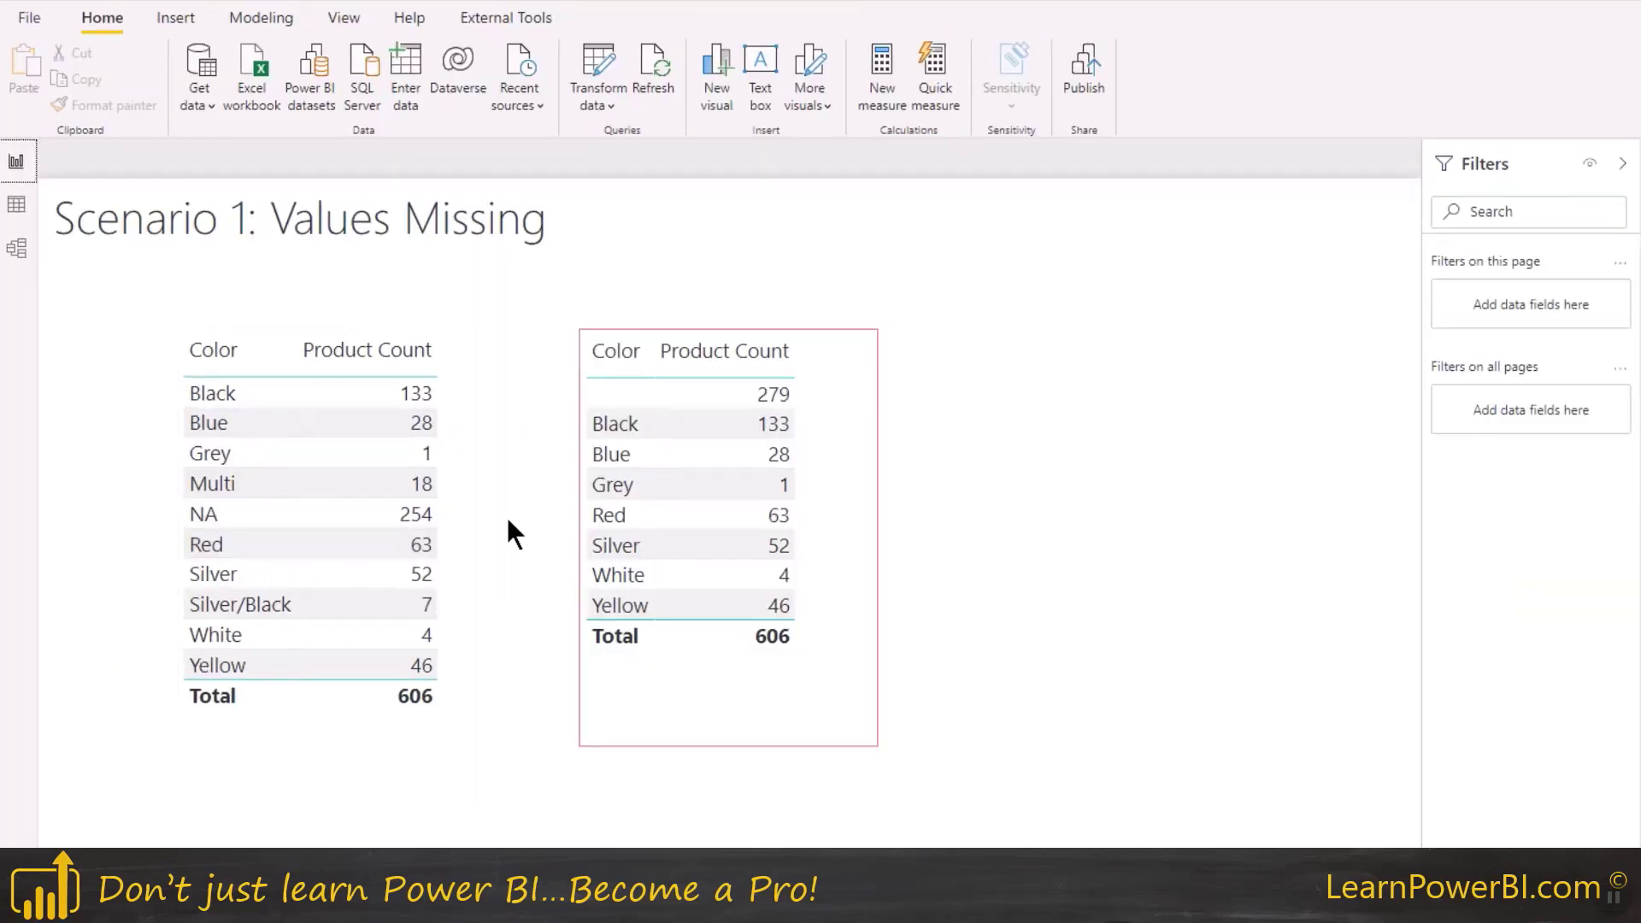
click(17, 248)
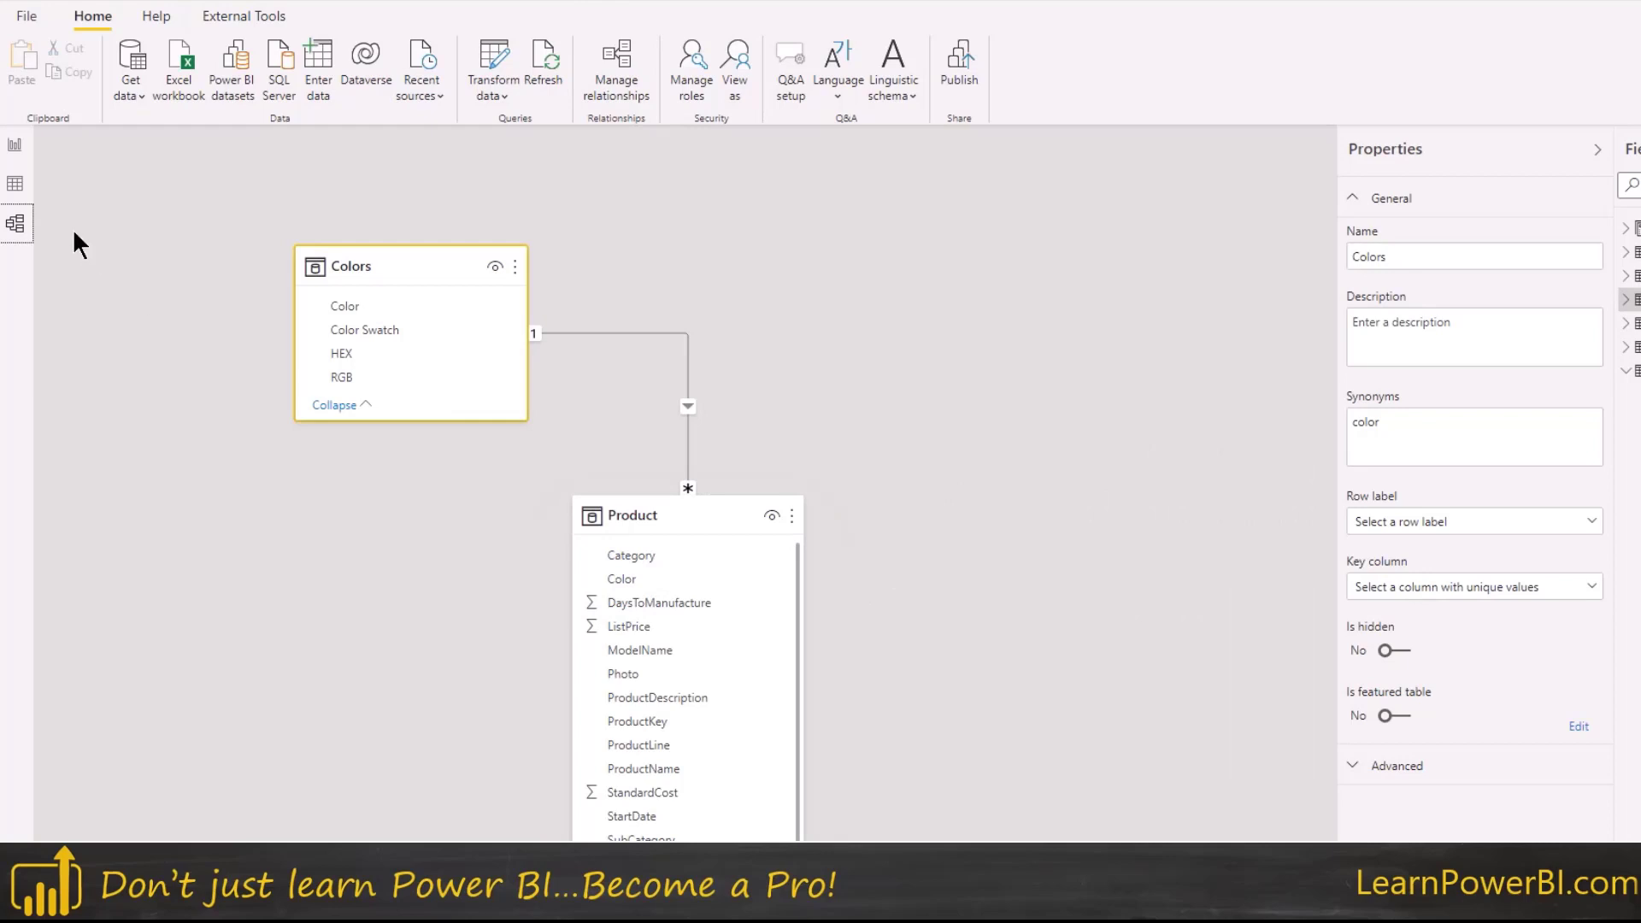
Open Power Query Editor through Transform data.
click(16, 184)
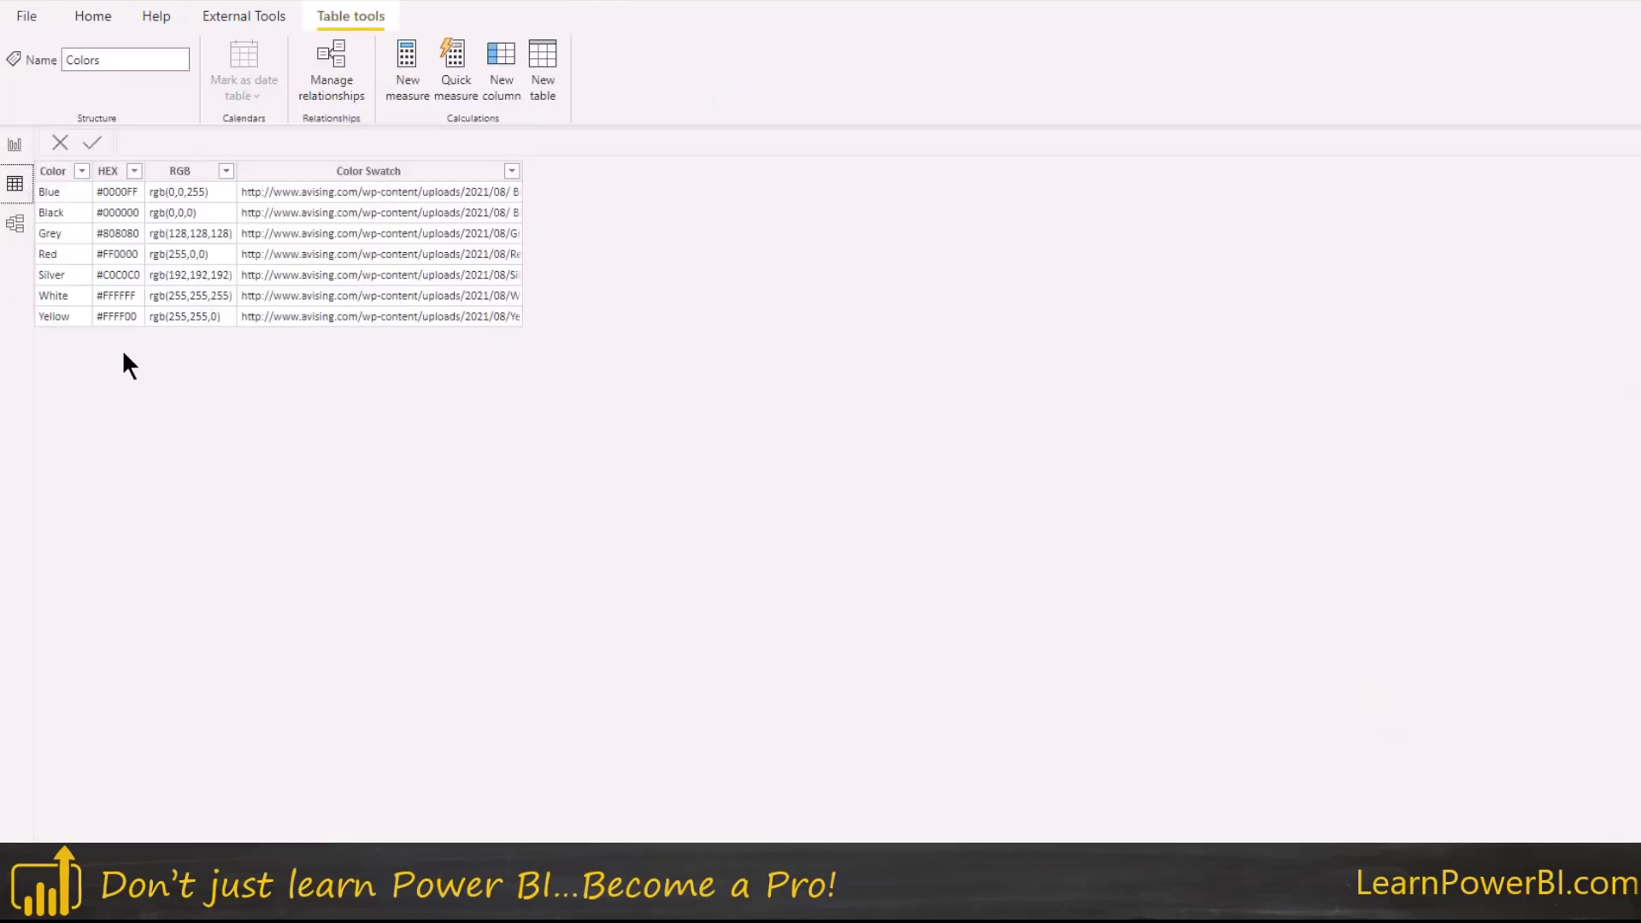
click(96, 17)
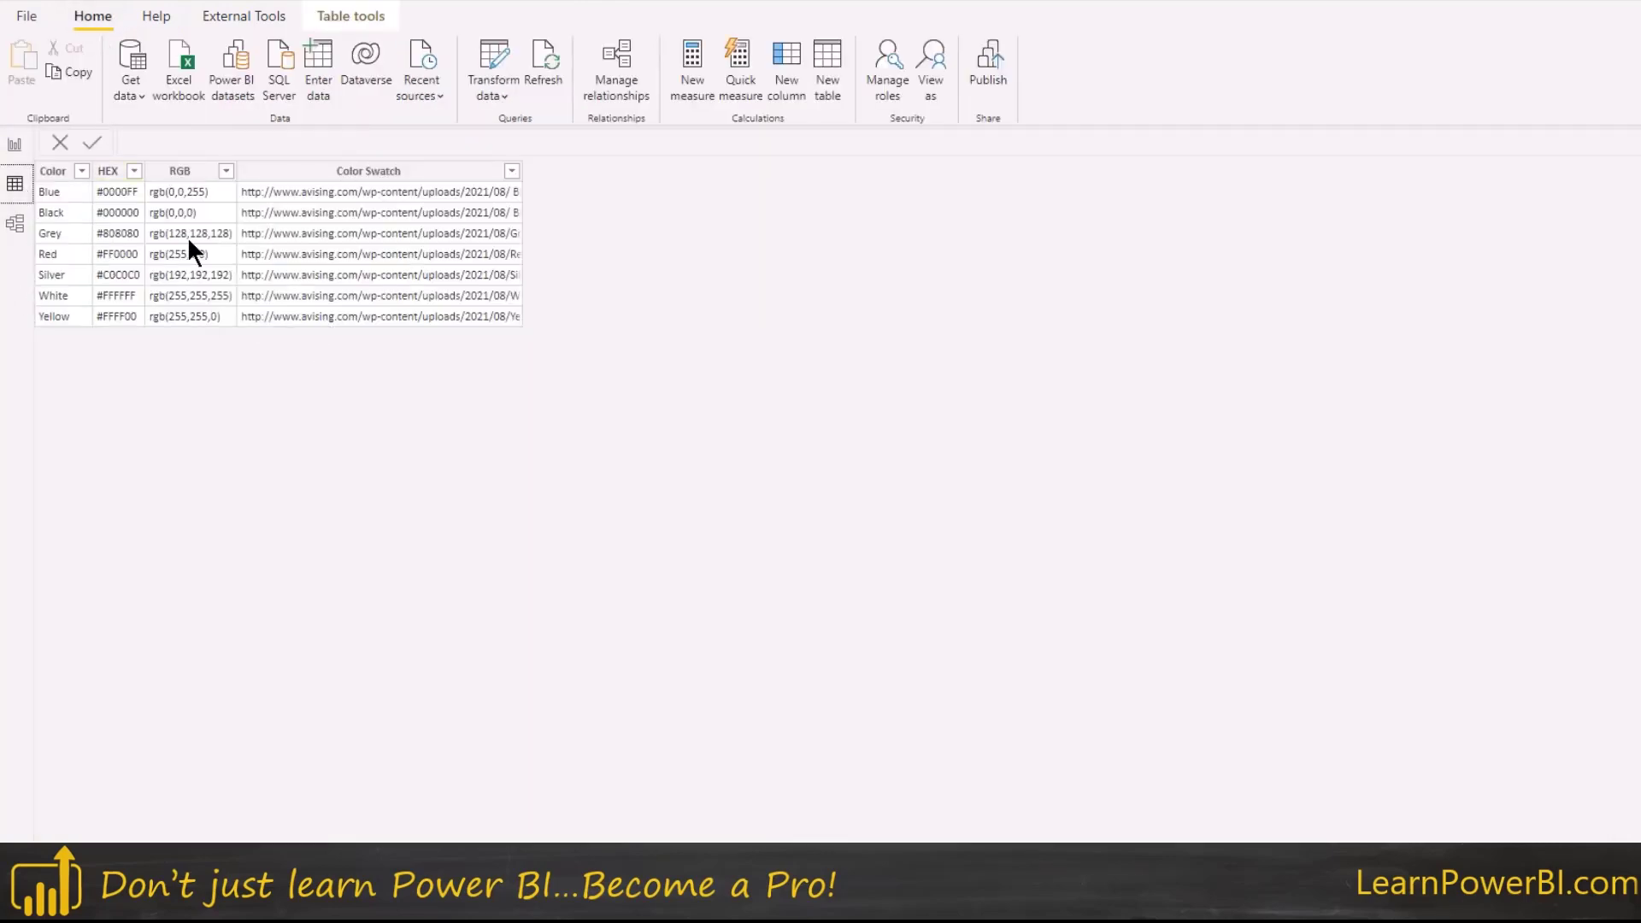
click(493, 56)
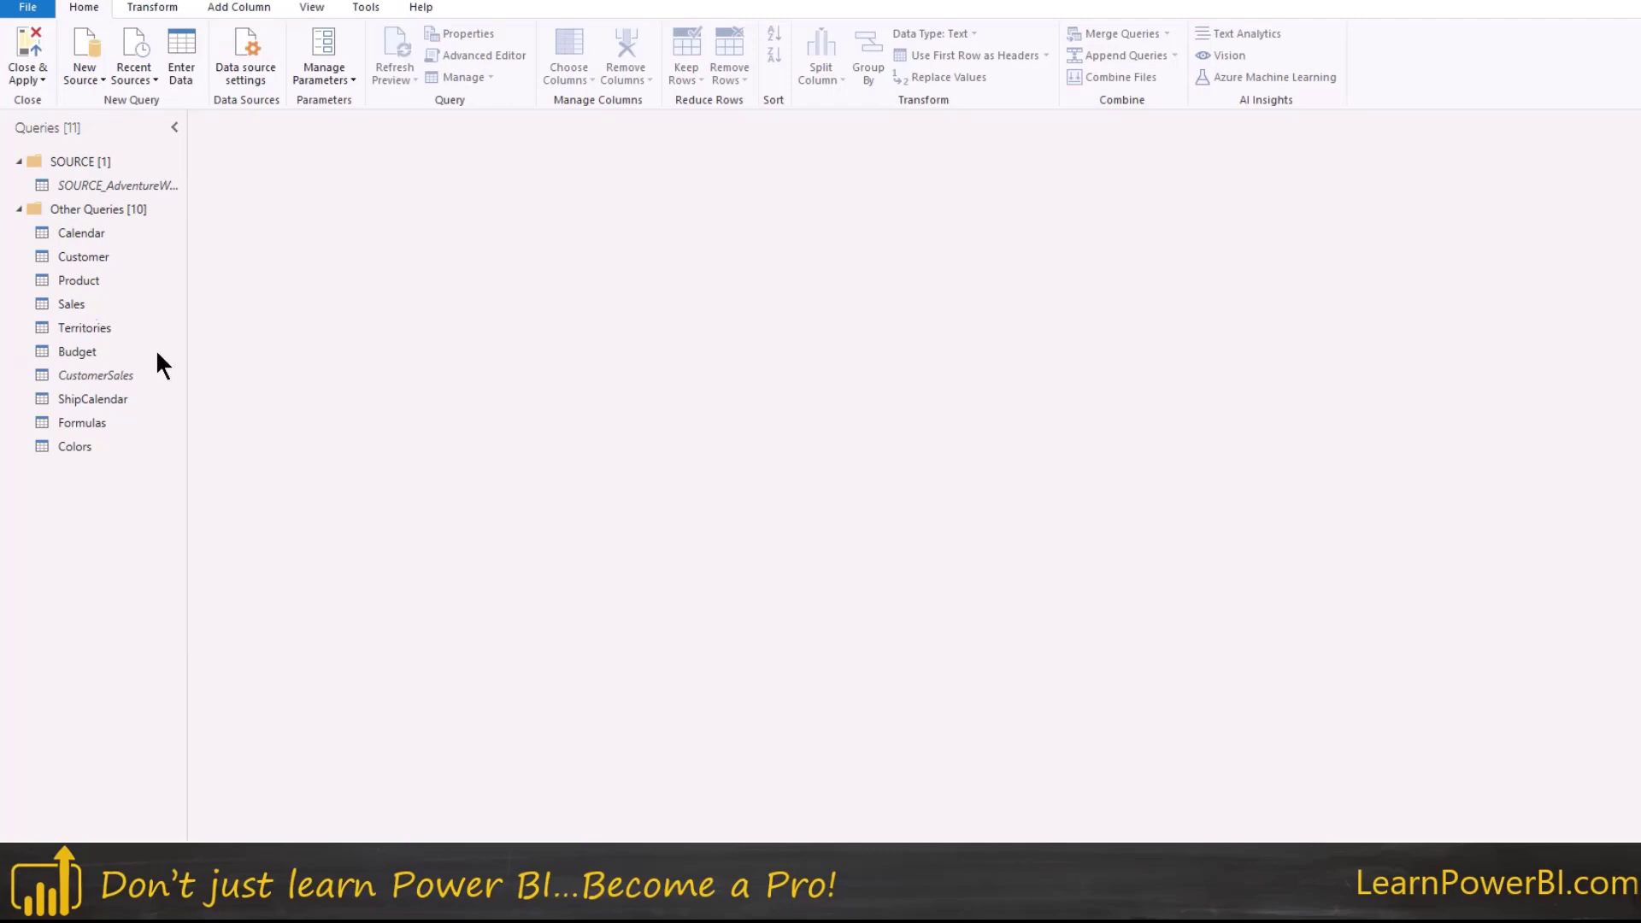
Create a Product (2) query as a reference of the Product query.
click(81, 282)
right_click(80, 280)
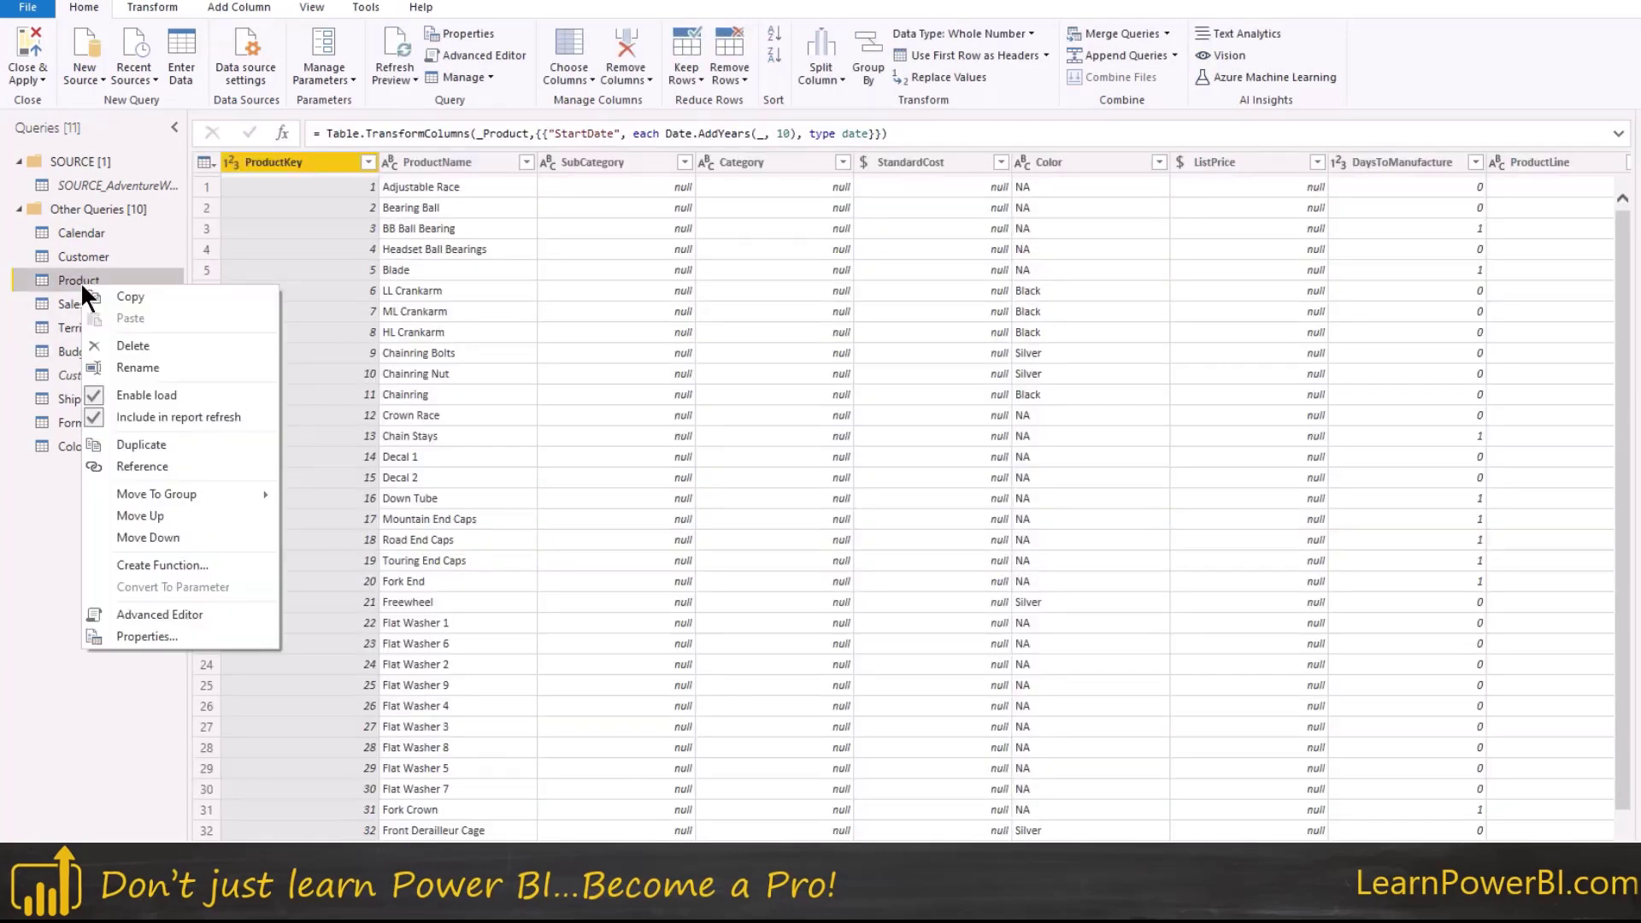
click(140, 464)
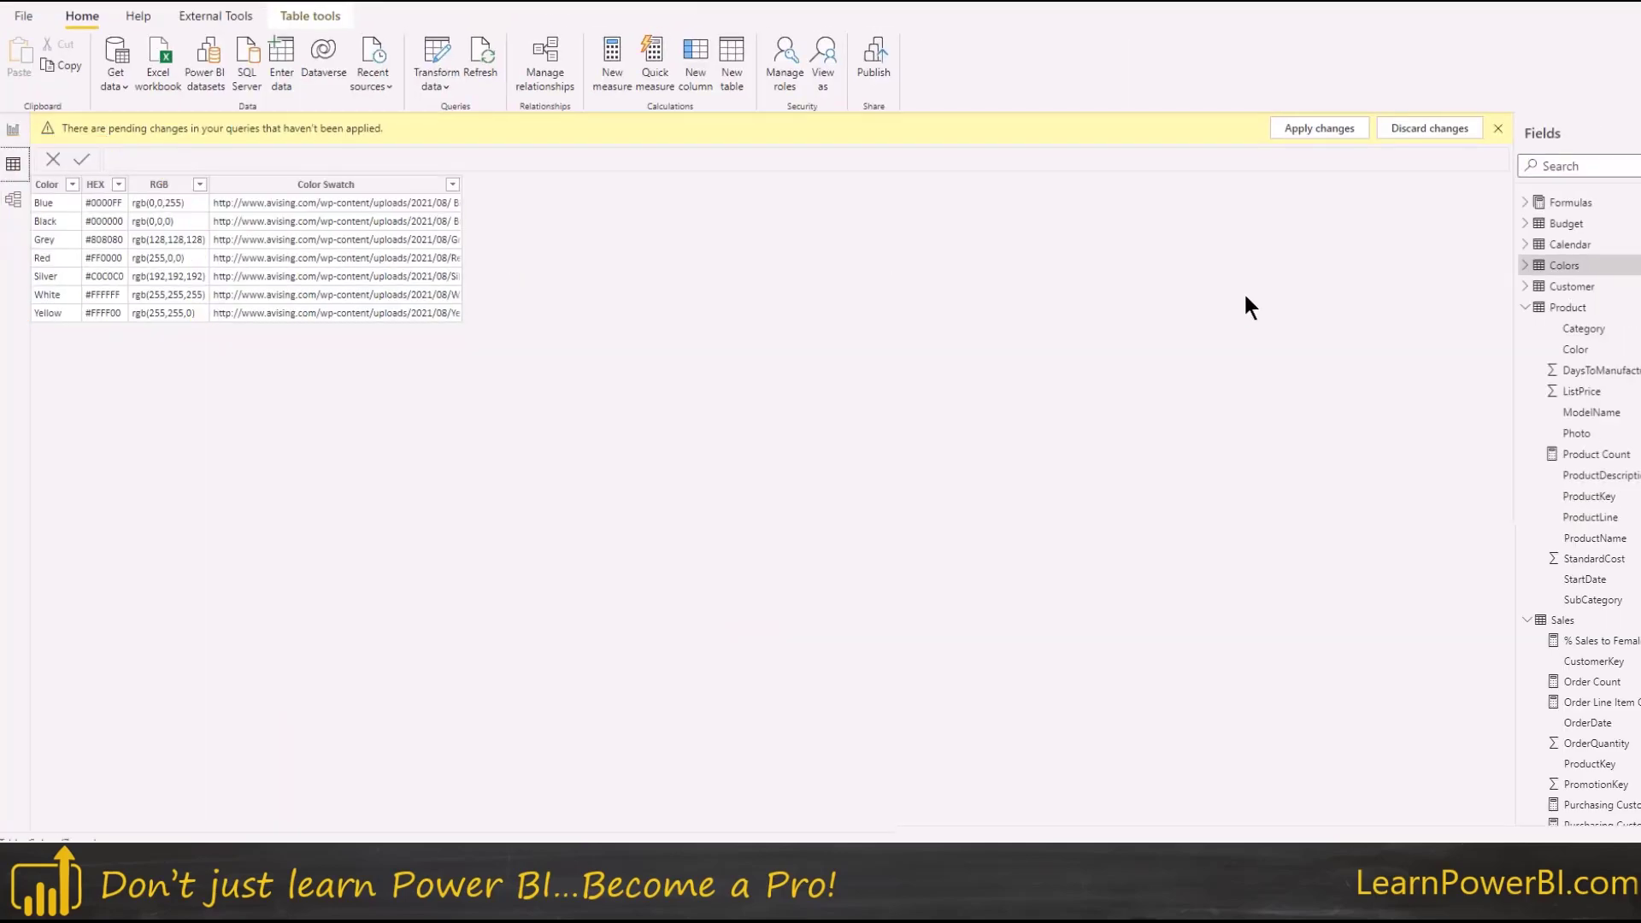
click(1525, 308)
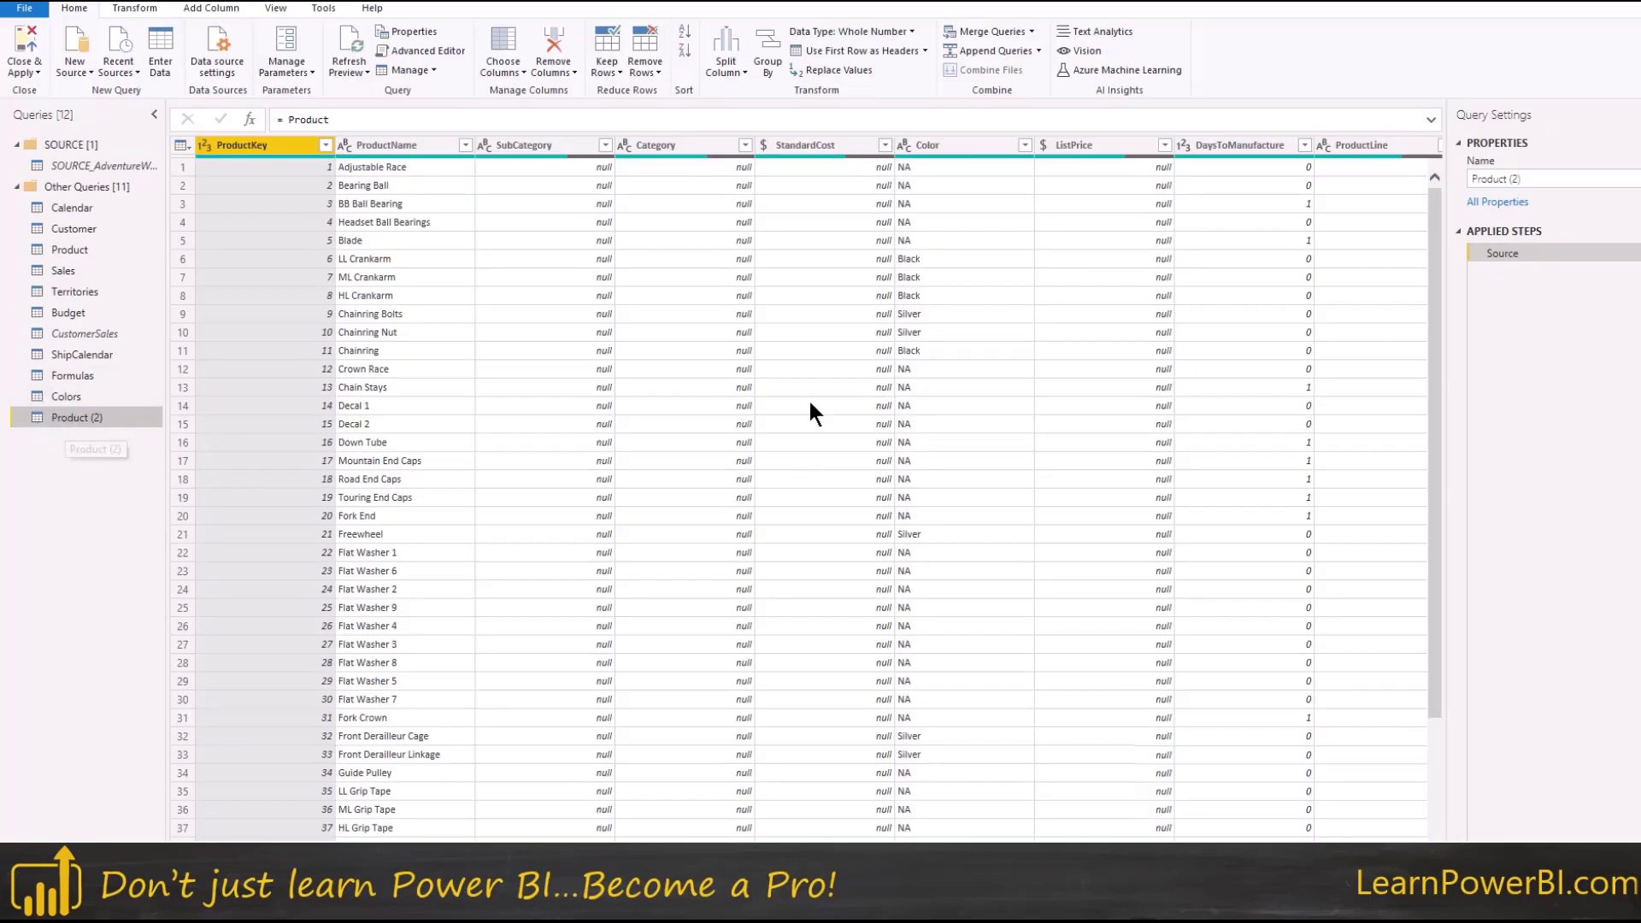
Rename the new query to Product_Colors.
click(1559, 181)
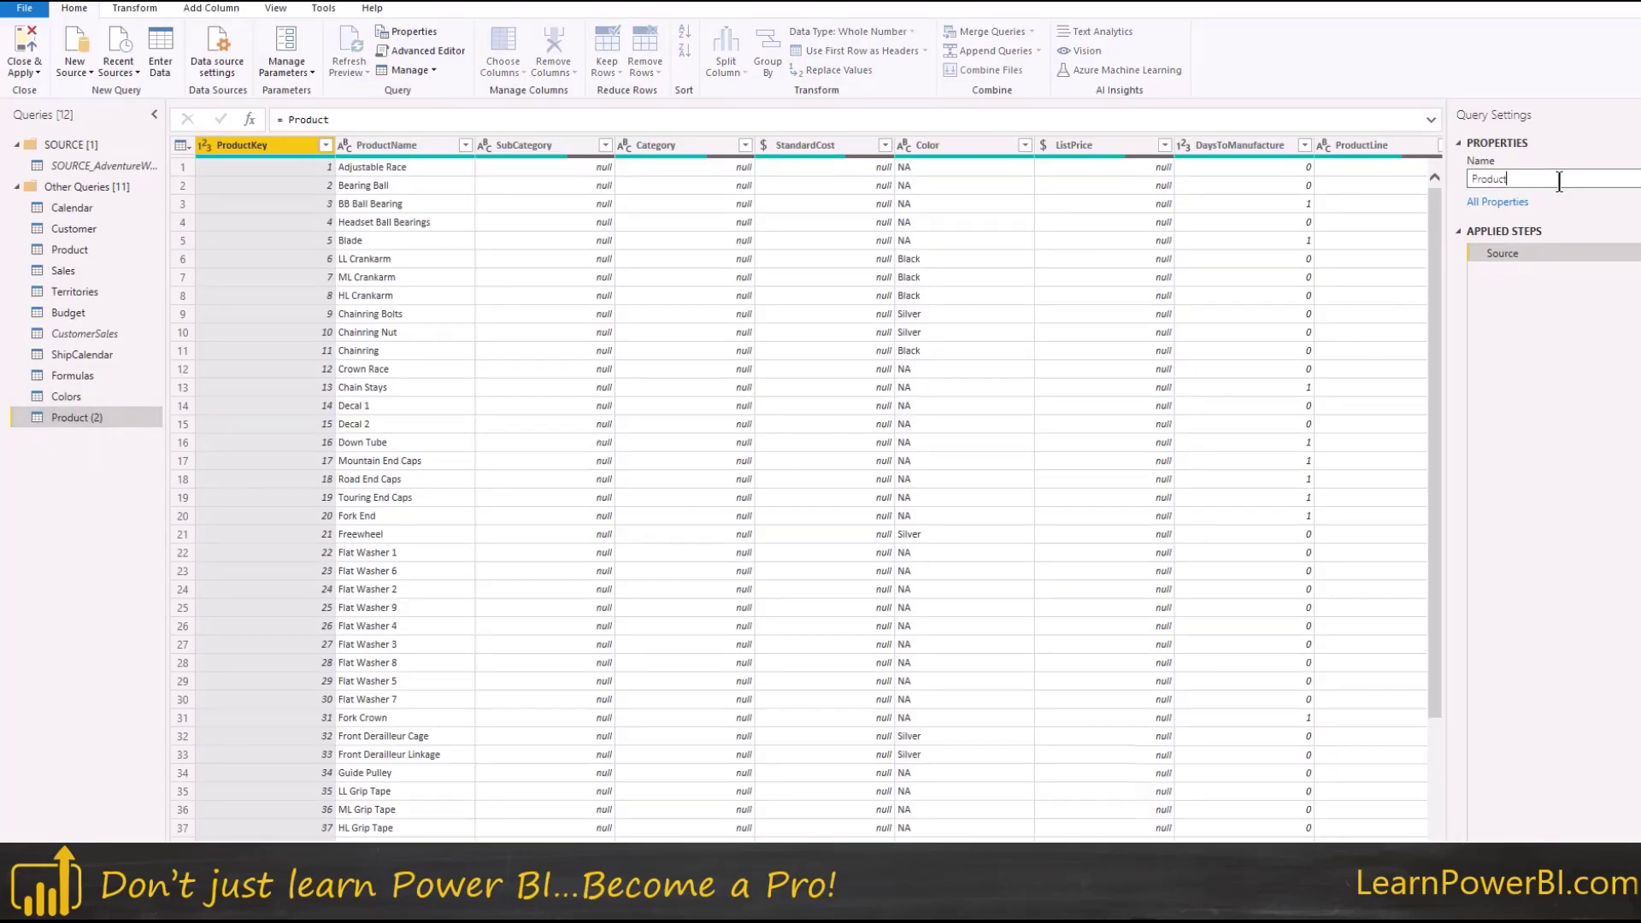
text(_Co)
text(lors)
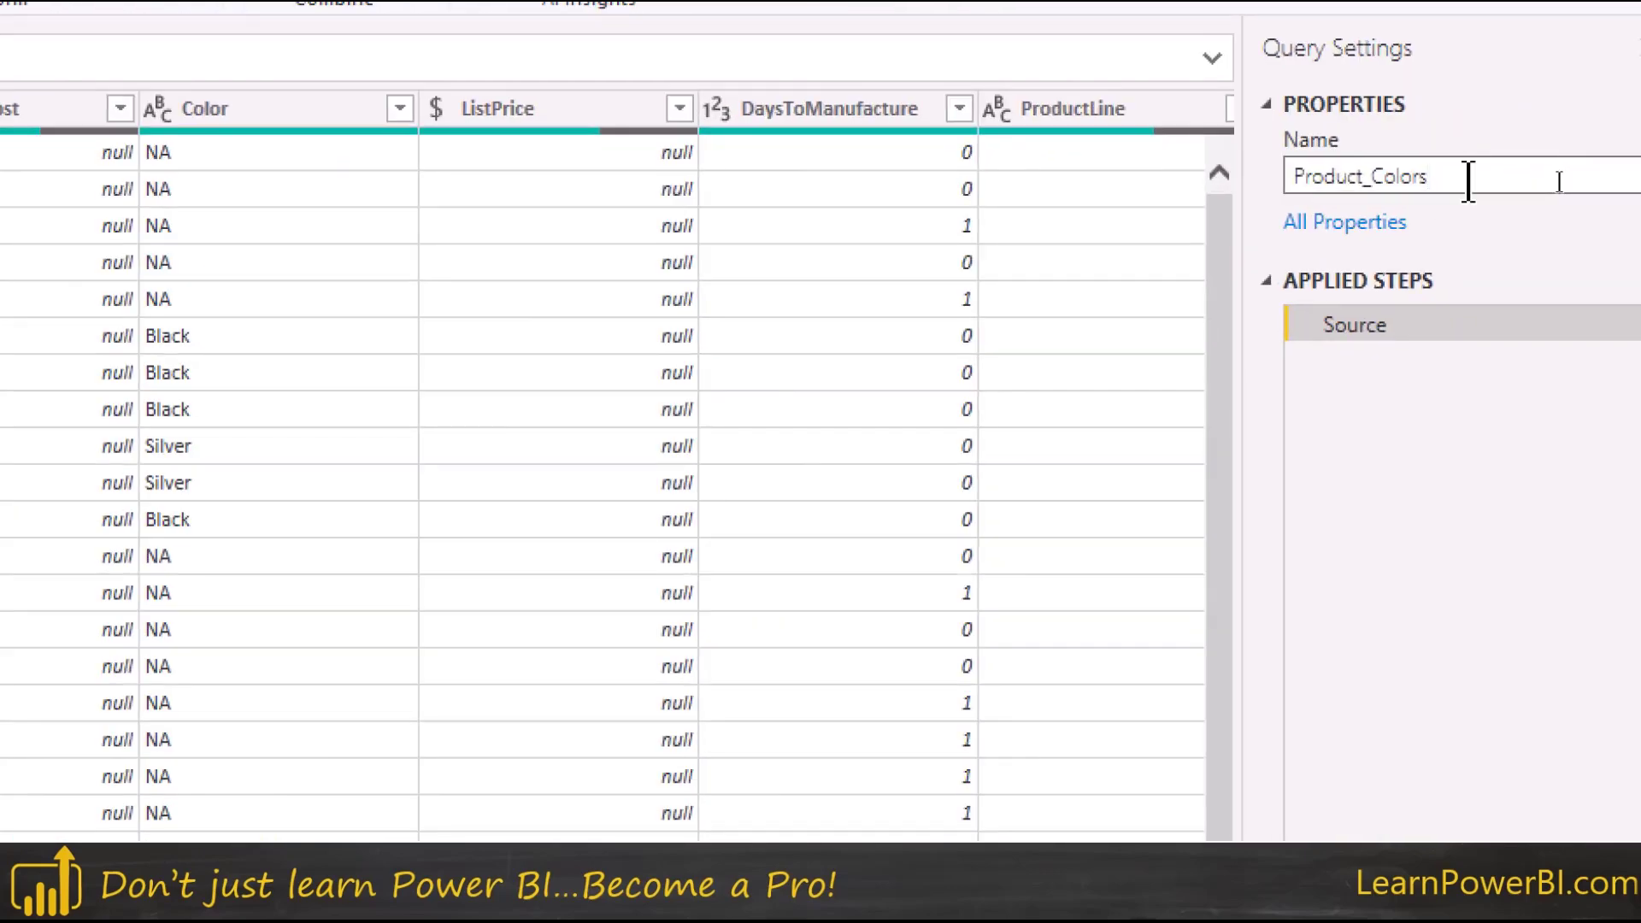
key(Return)
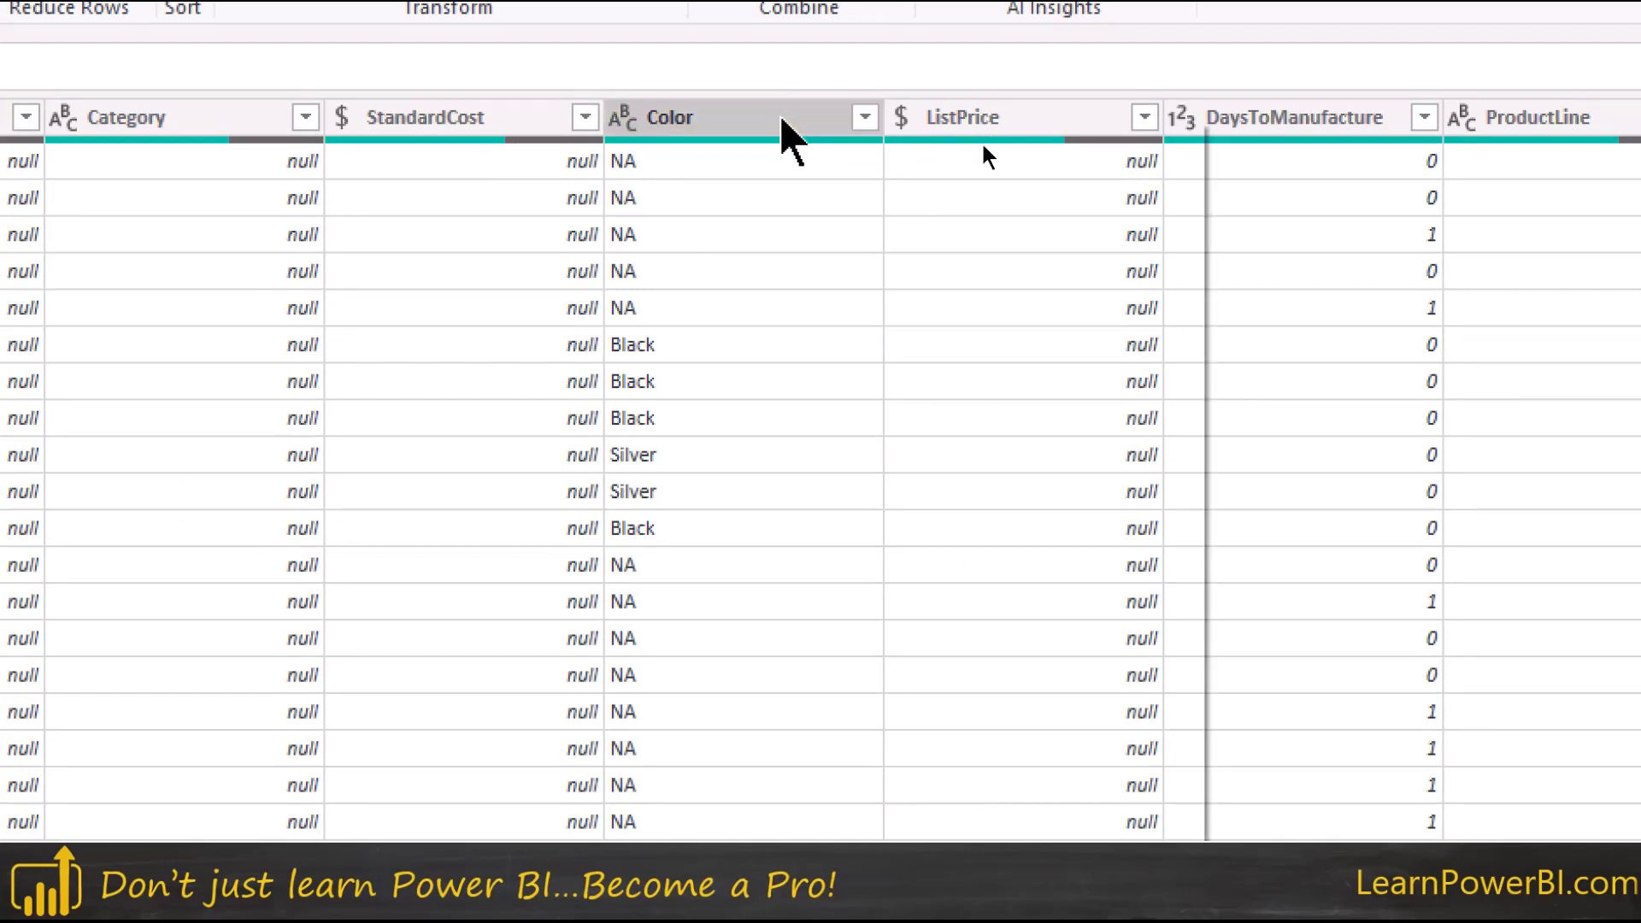
Keep only the Color column and remove duplicates, leaving 10 distinct colors.
right_click(780, 111)
click(1029, 224)
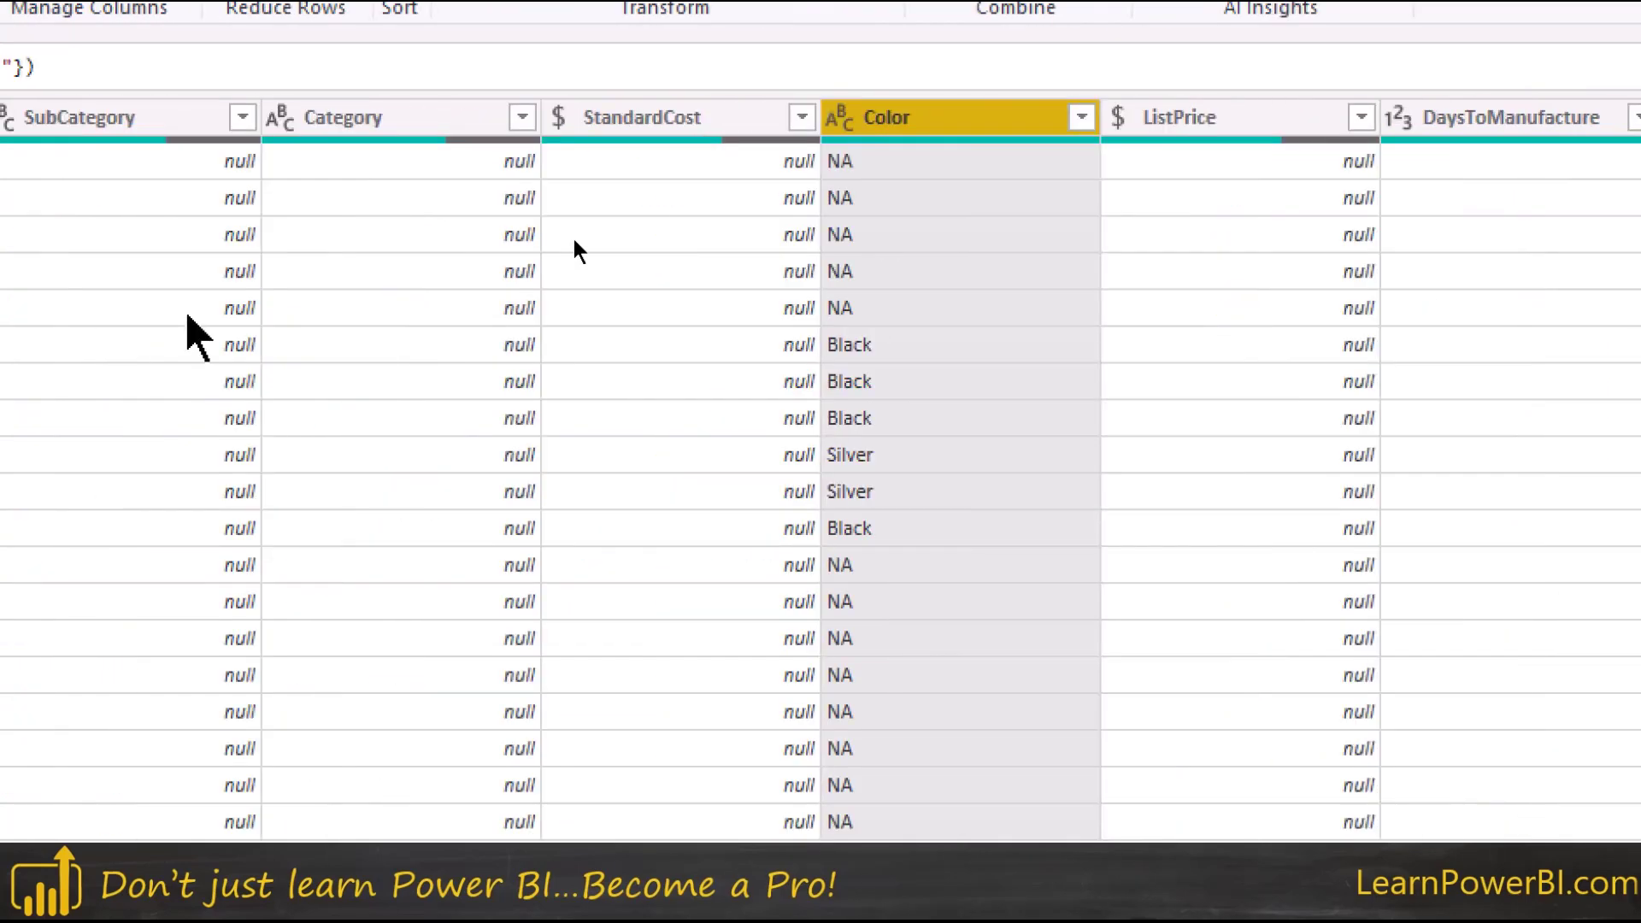
right_click(304, 121)
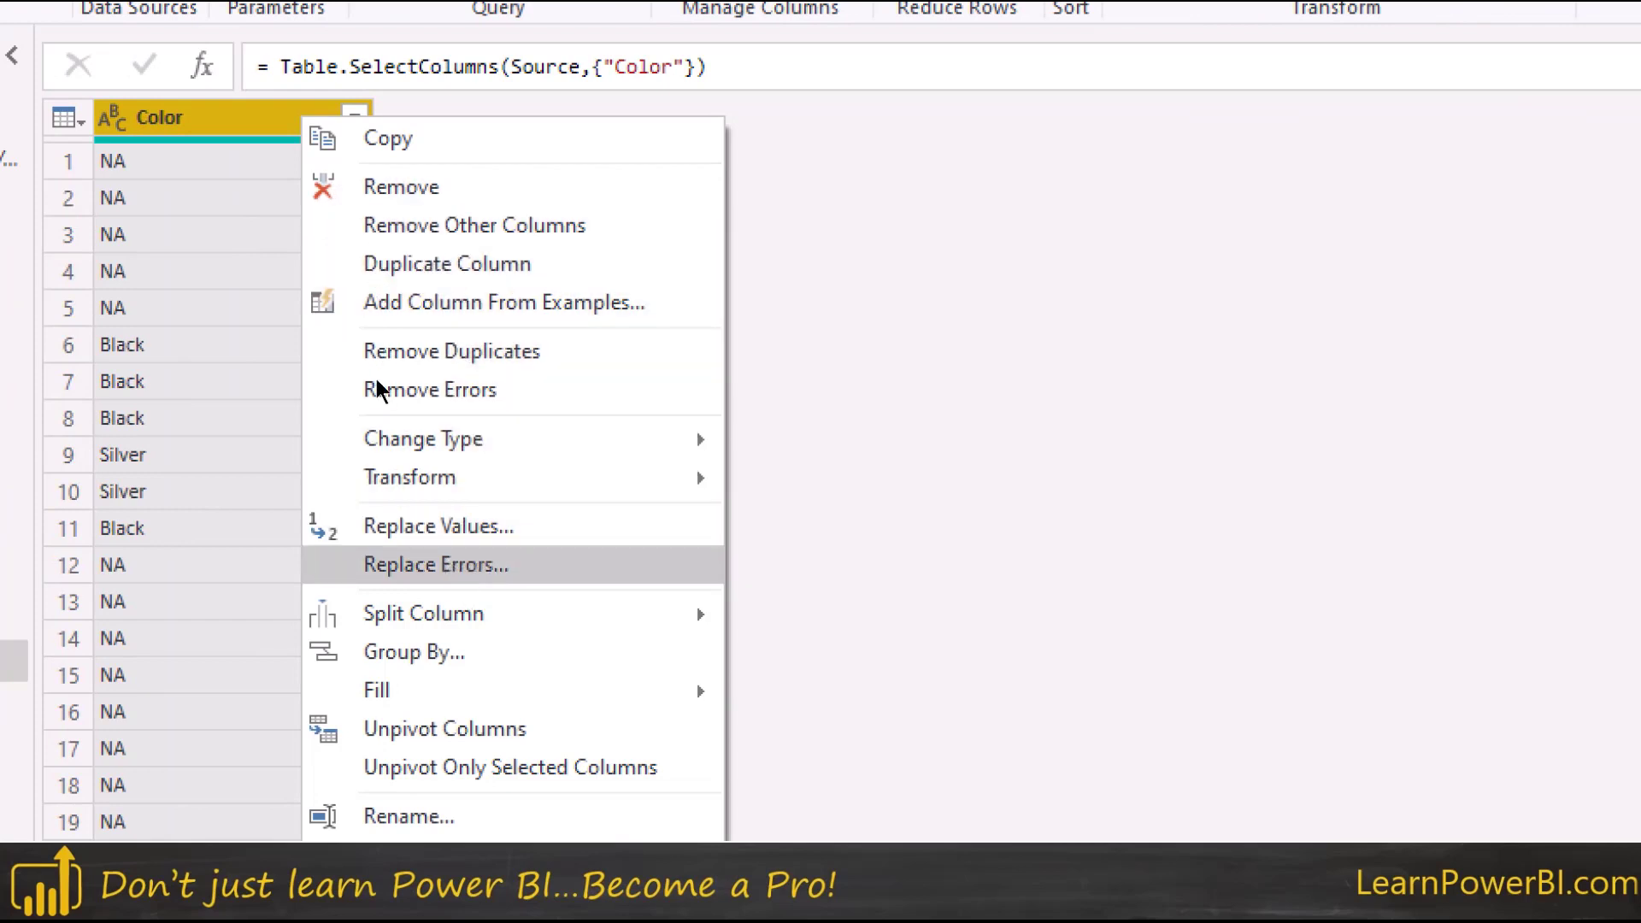
click(494, 351)
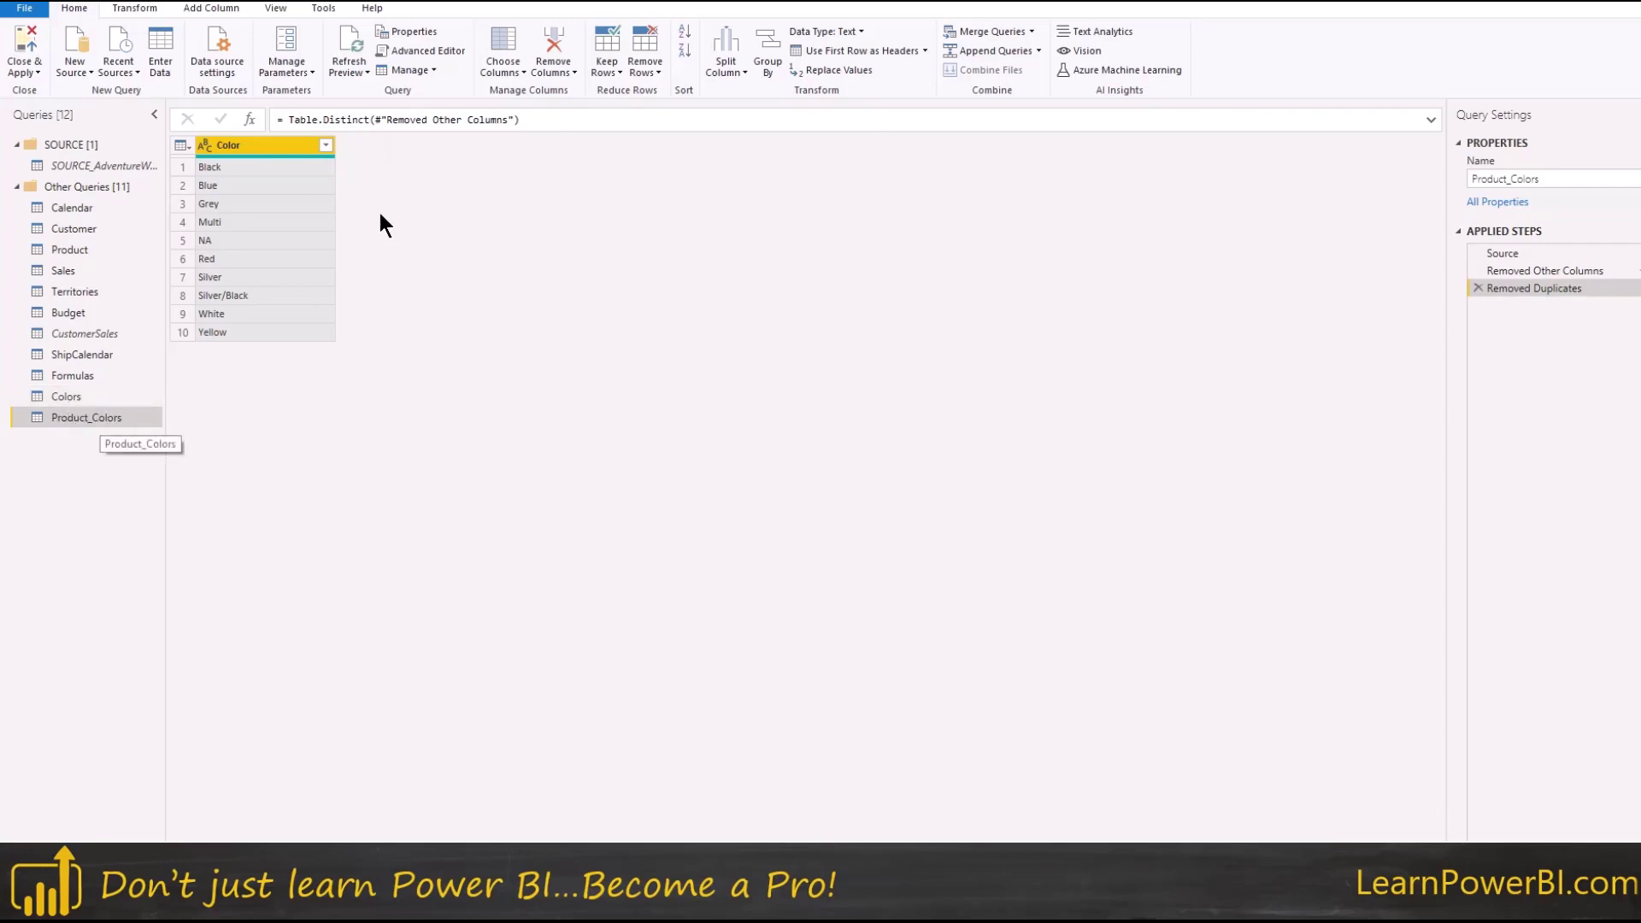
Set up a Merge Queries with the Colors table, matching on Color with a Left Outer join.
click(1030, 32)
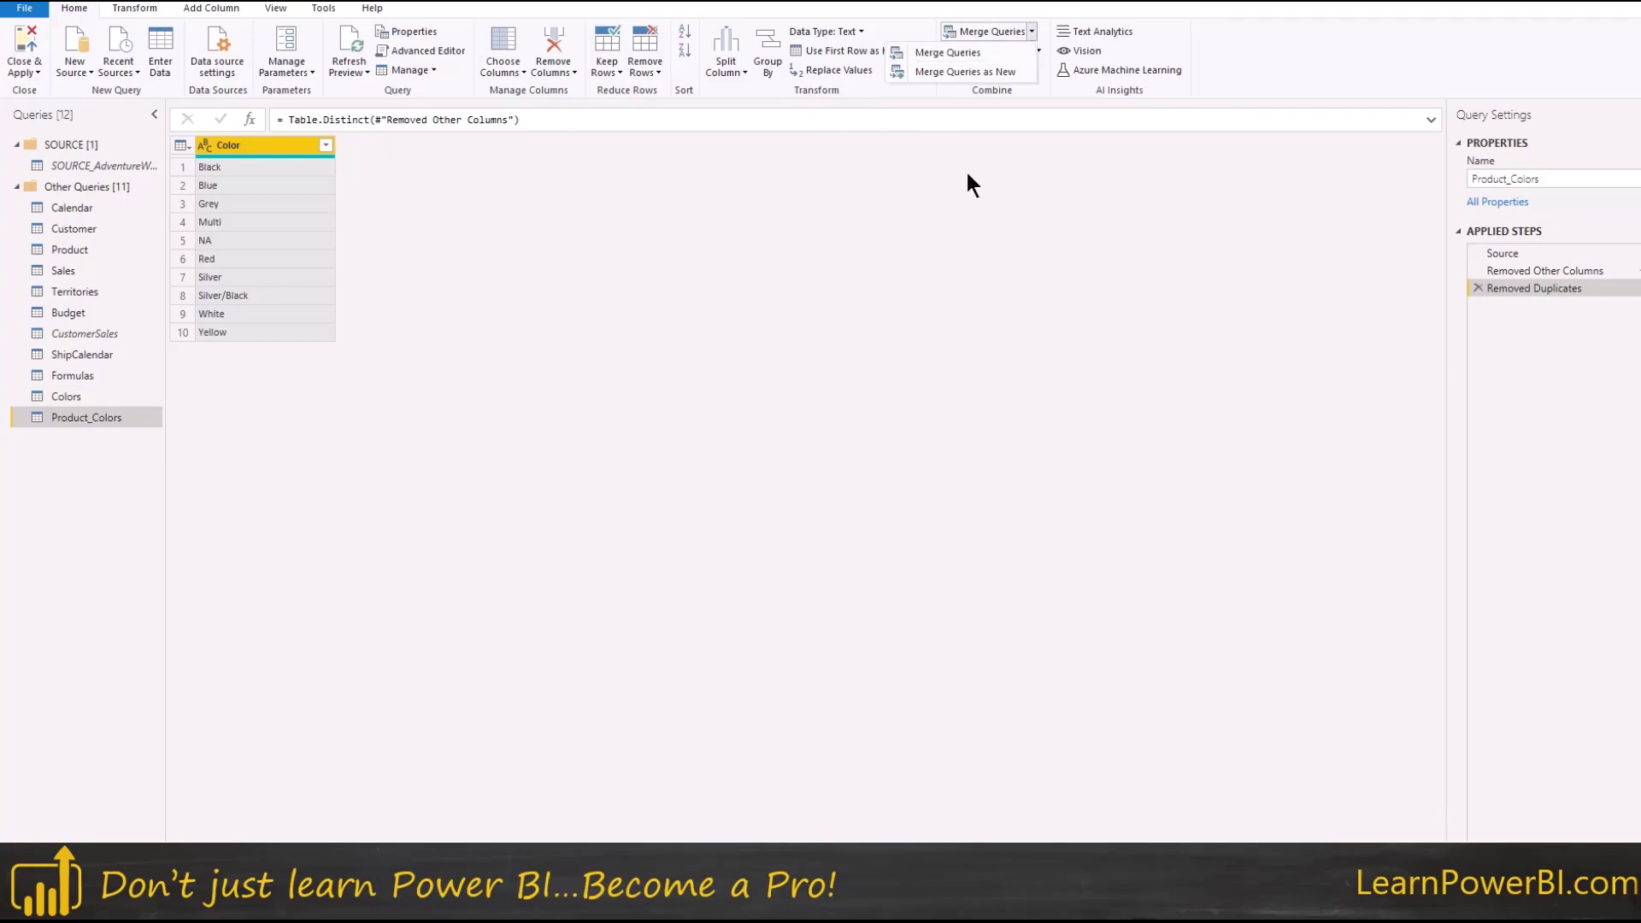
click(984, 48)
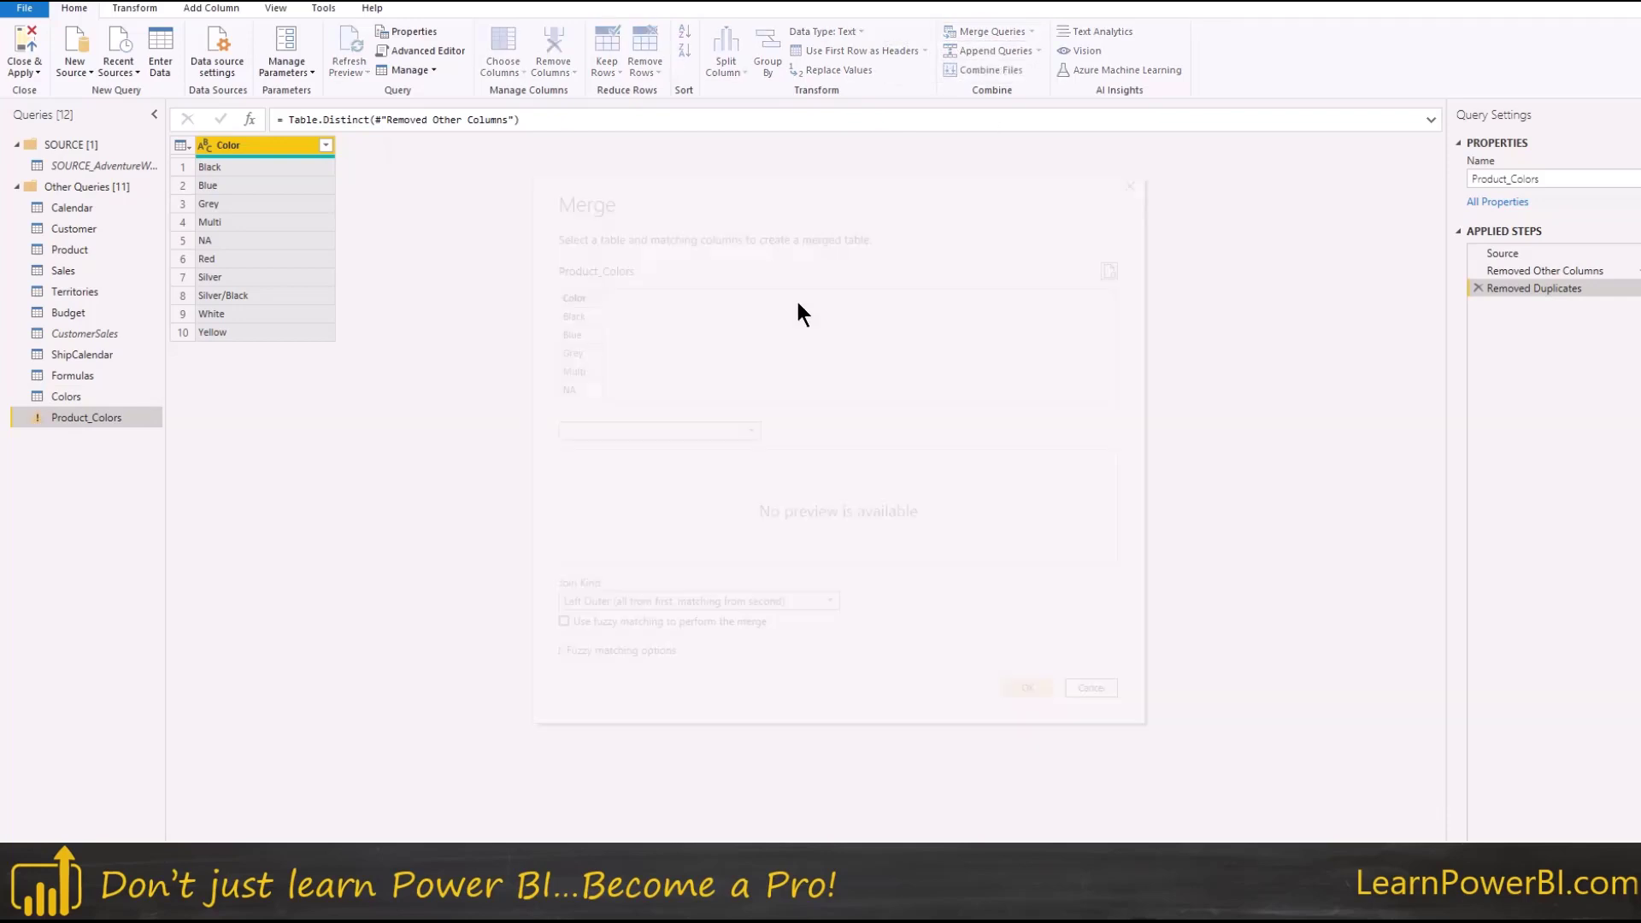
click(688, 431)
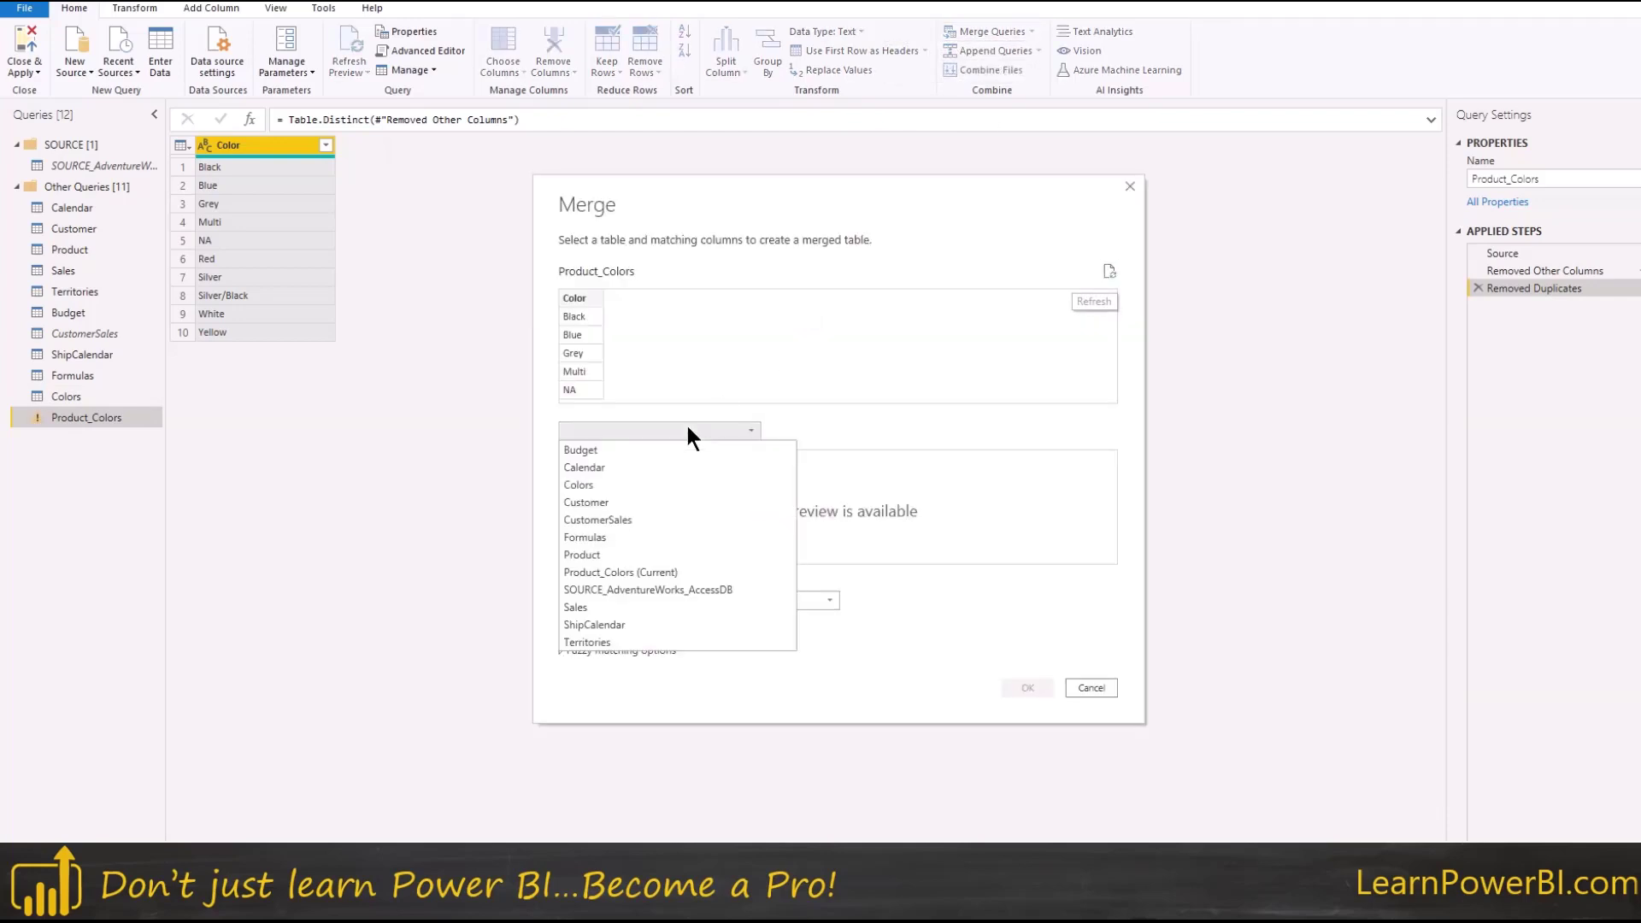
click(588, 482)
click(576, 460)
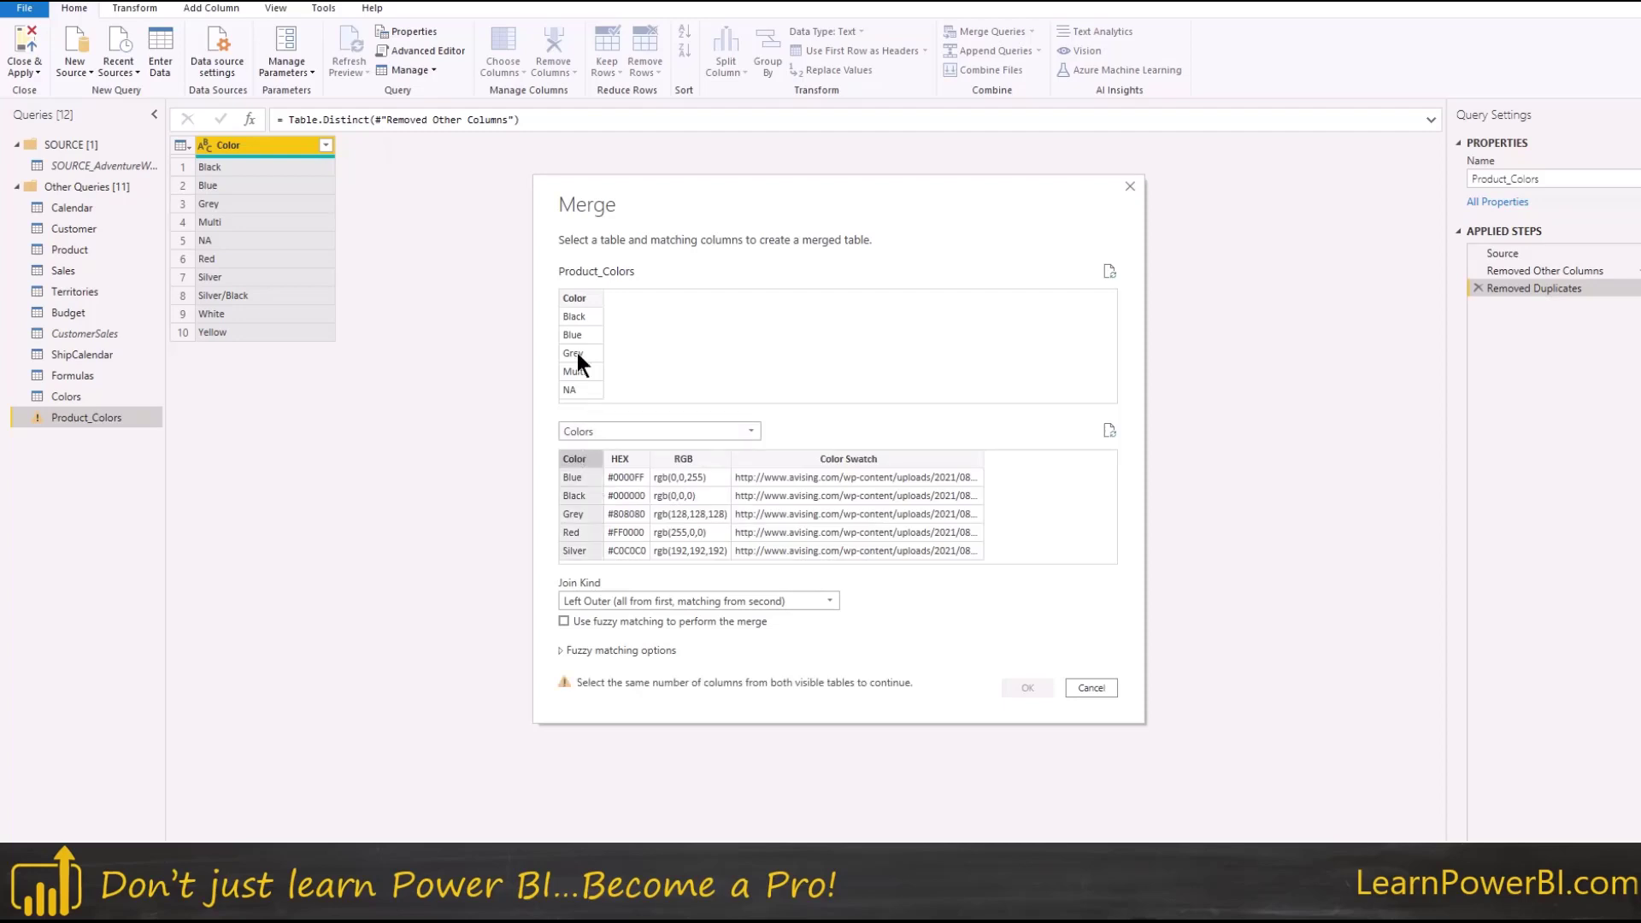
click(577, 298)
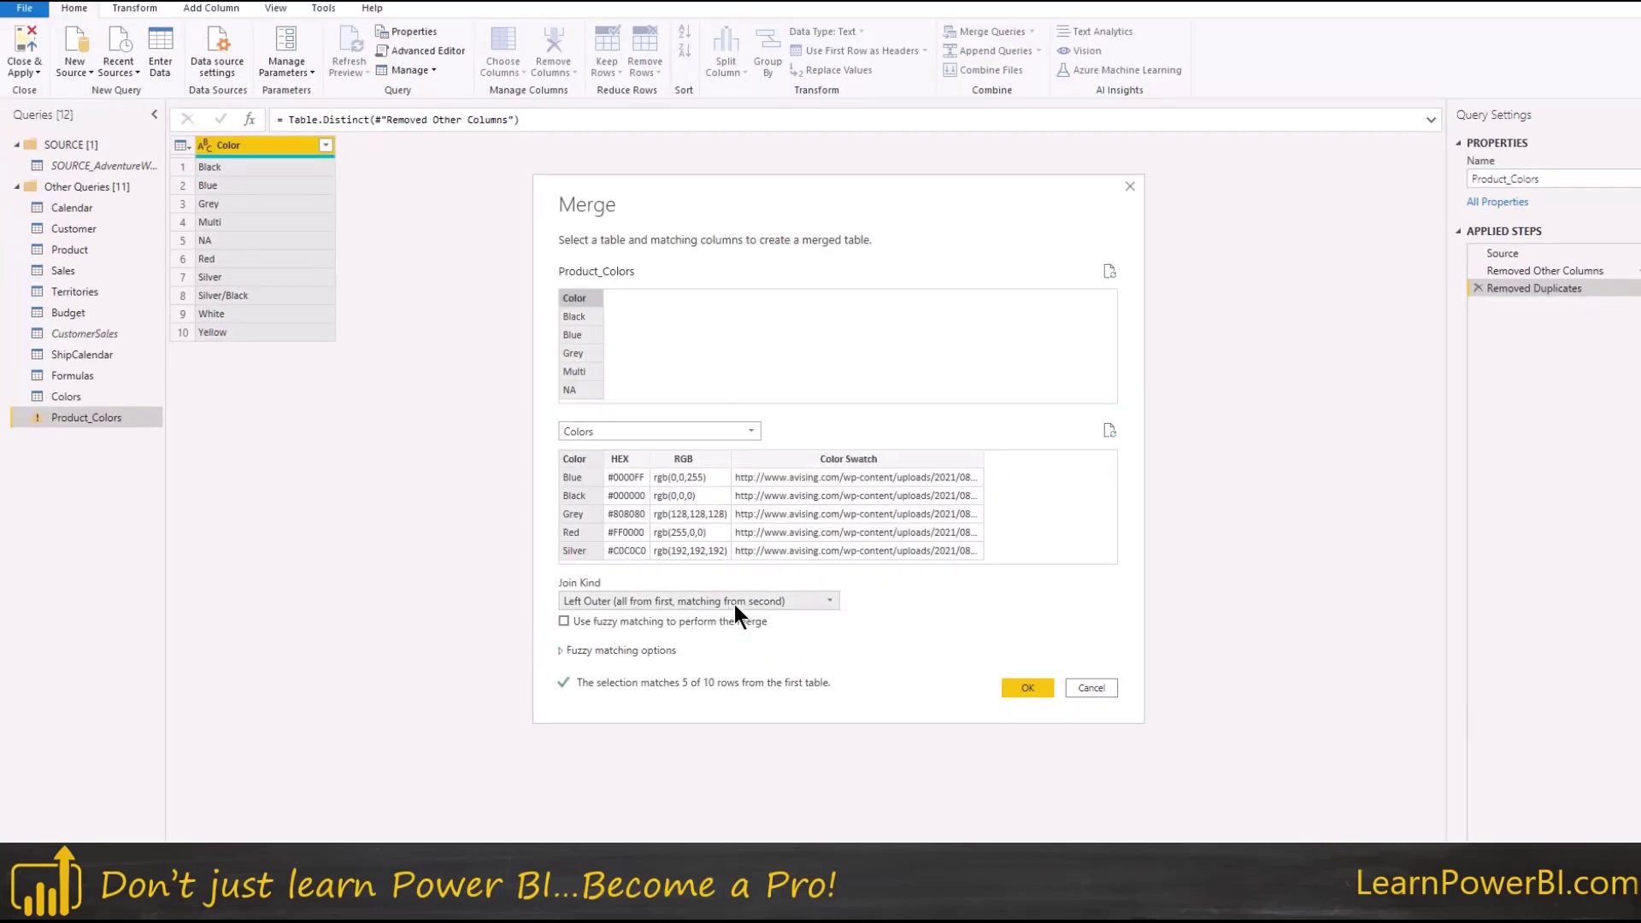
click(803, 522)
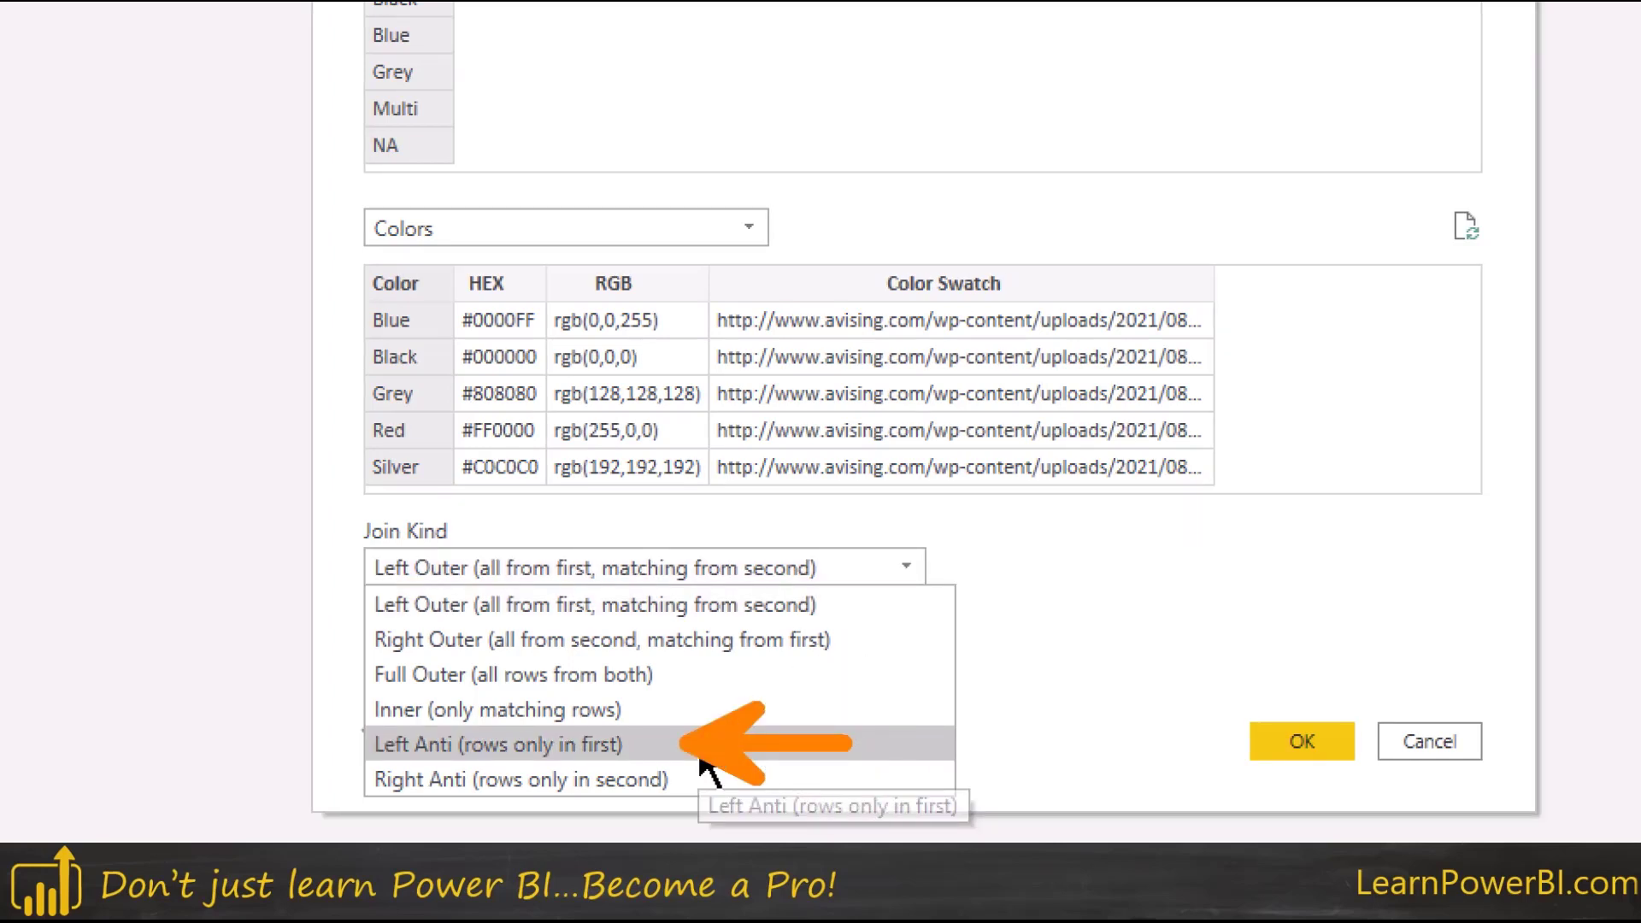
key(Escape)
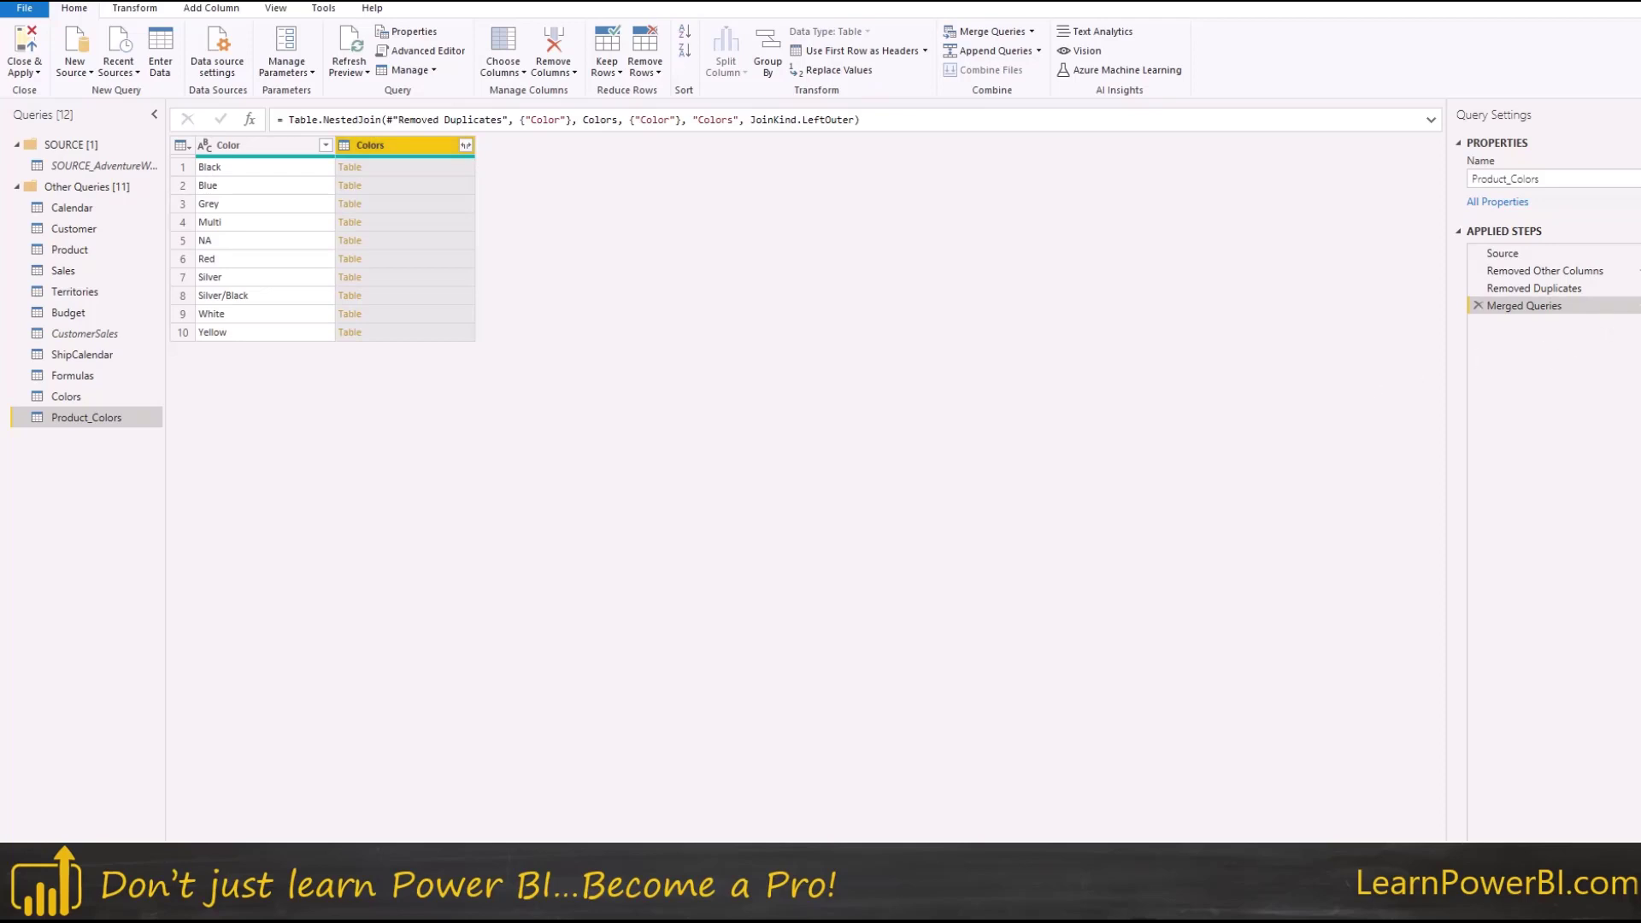
click(683, 602)
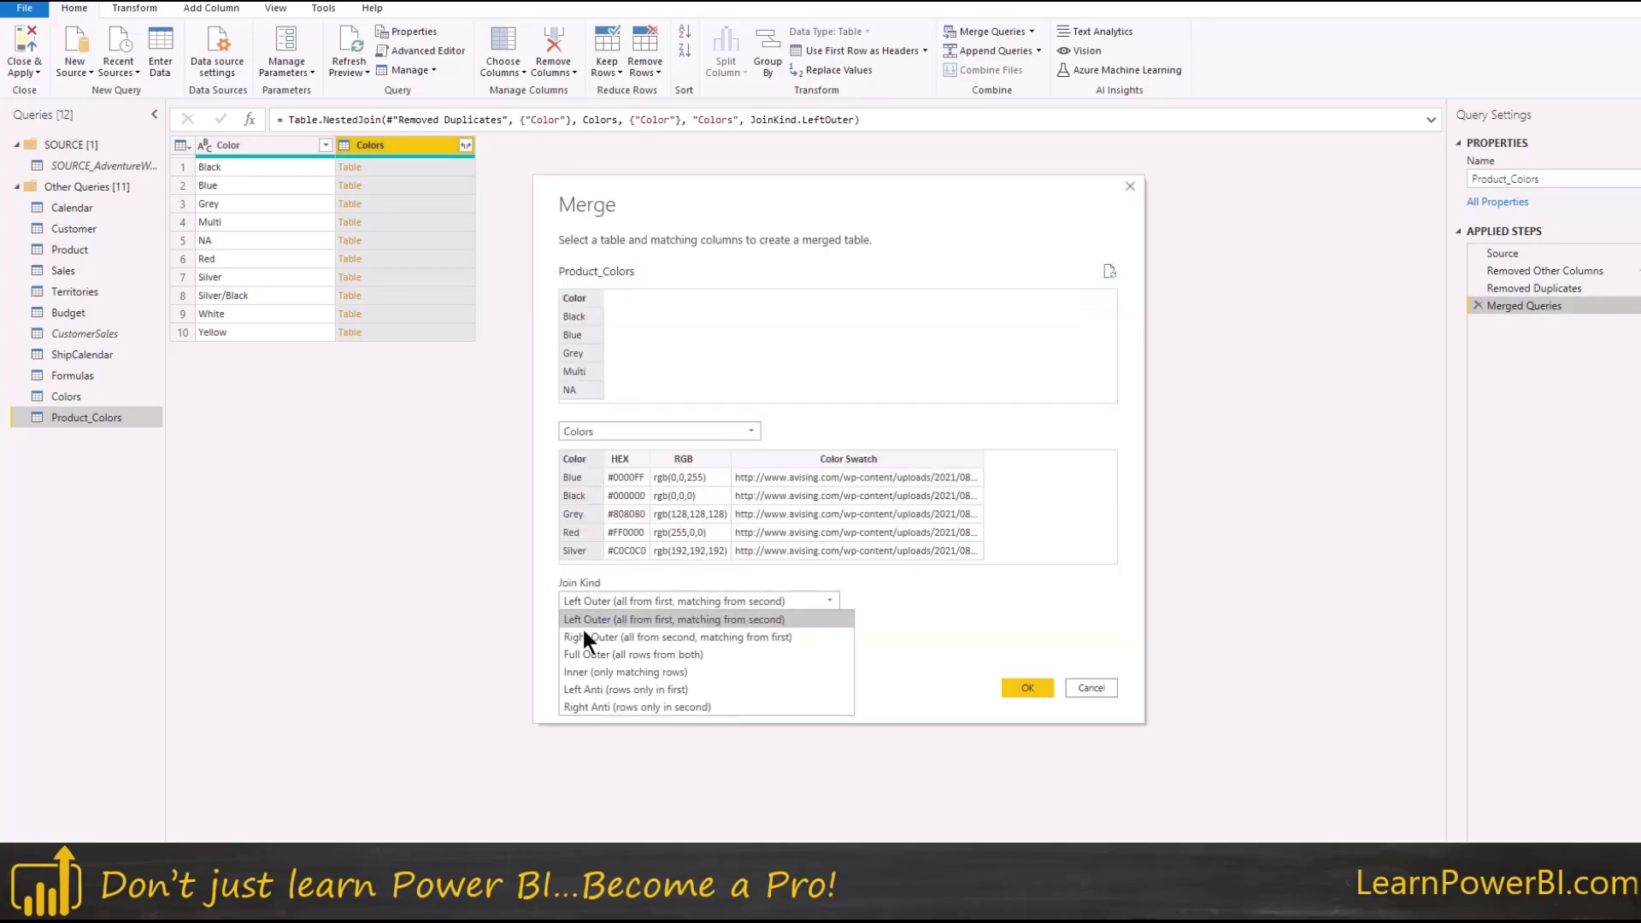
click(751, 598)
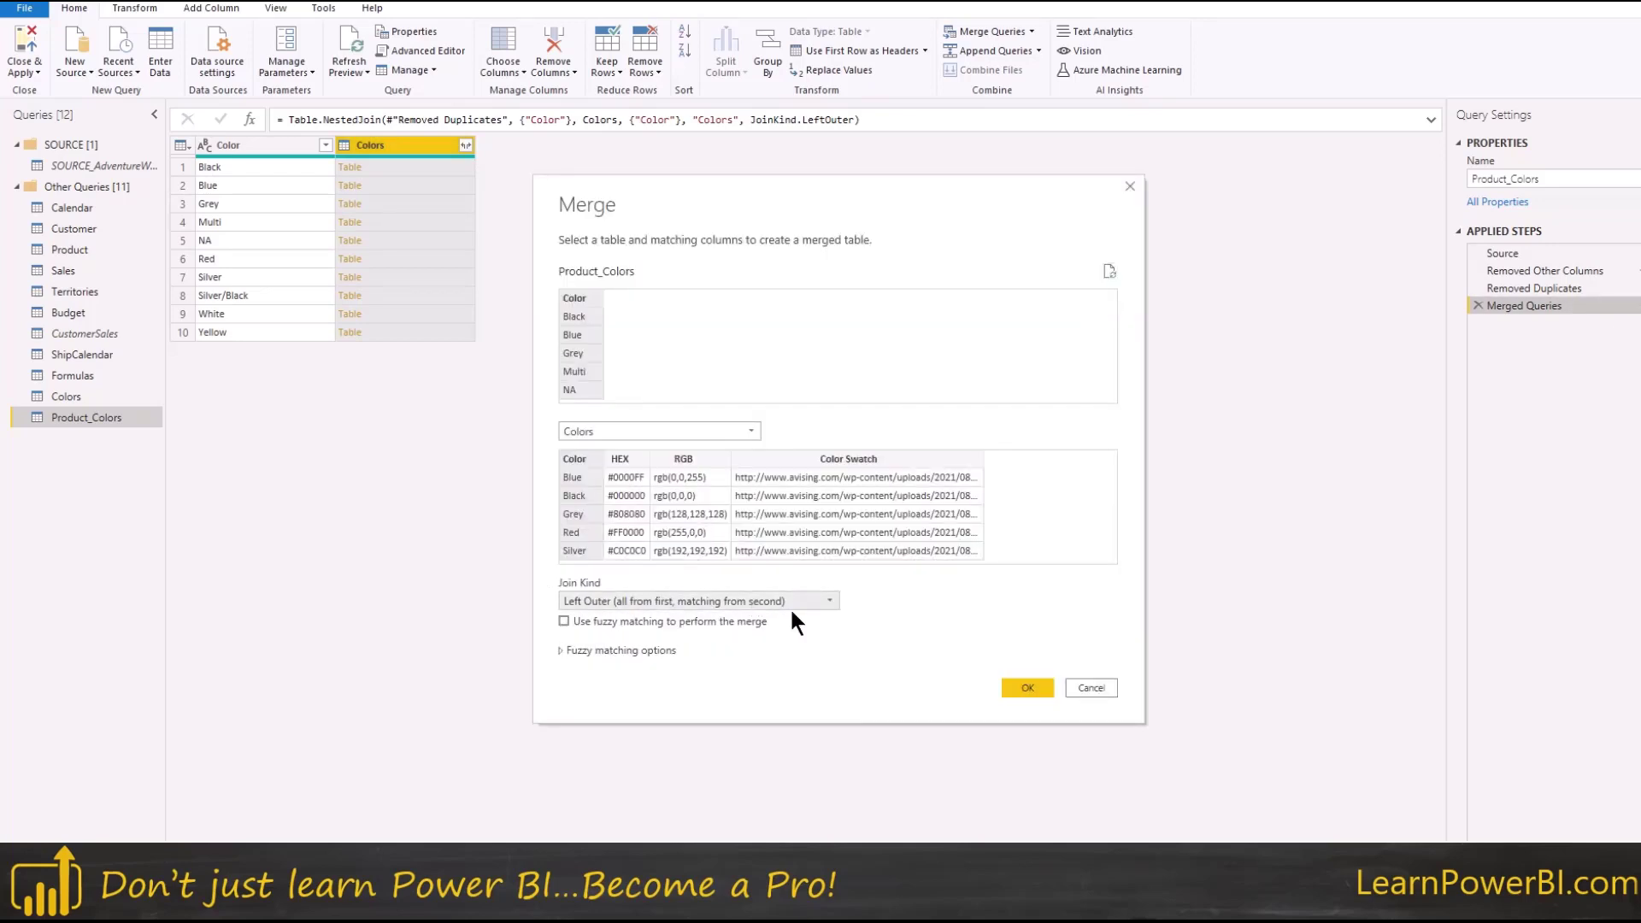
Confirm the merge and expand the Colors column to Color only, giving Colors.Color with nulls.
click(1036, 686)
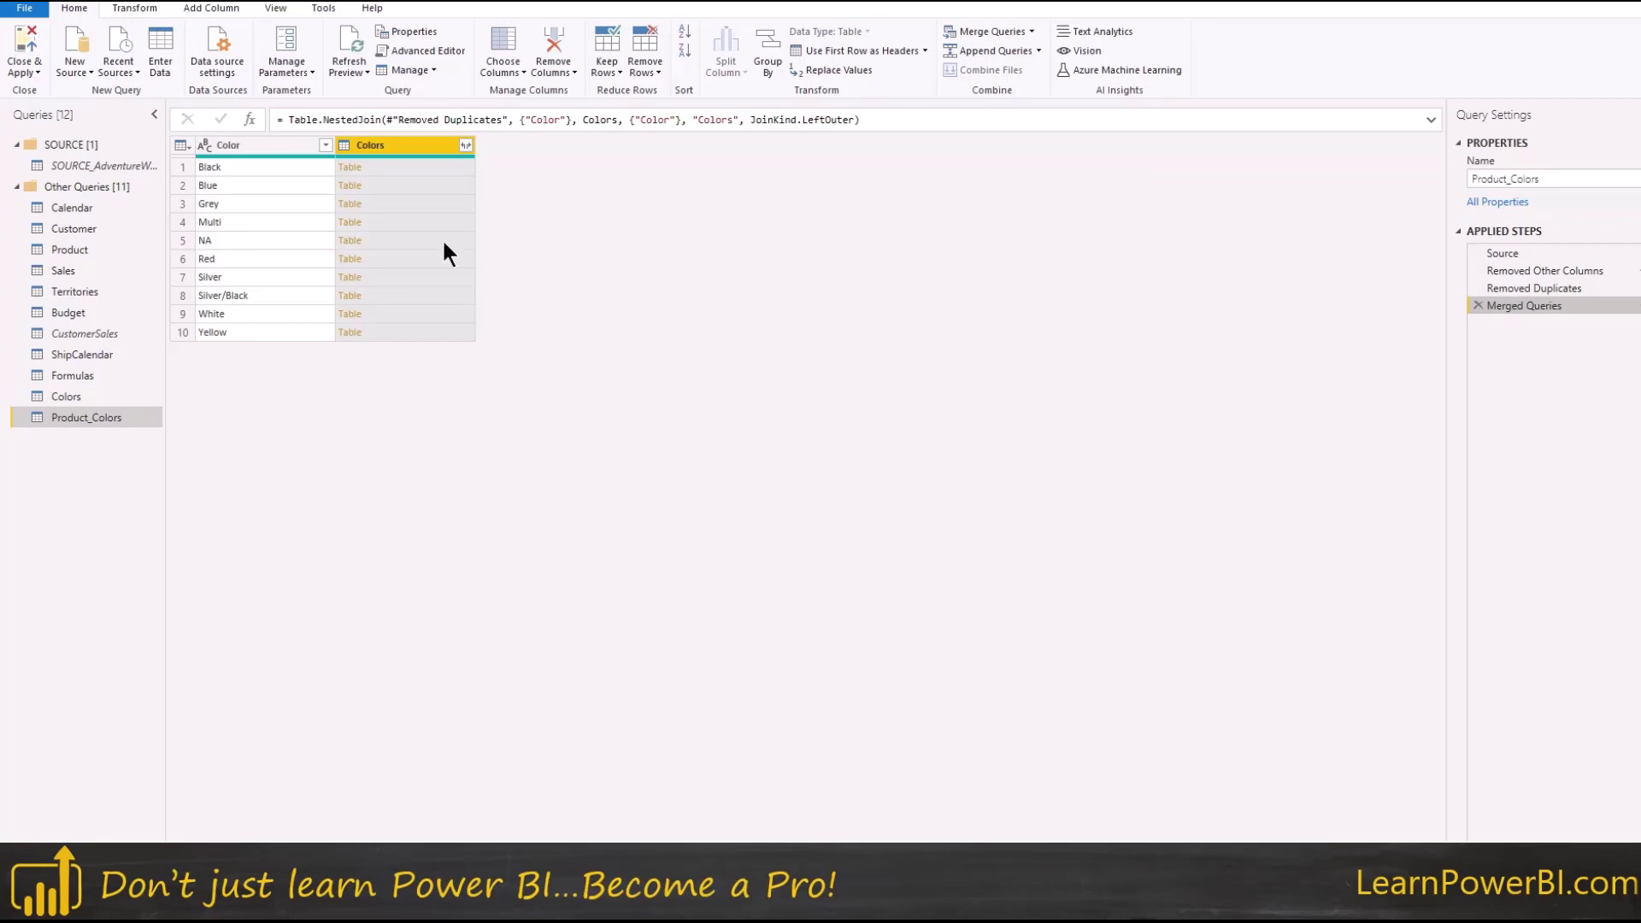
click(465, 145)
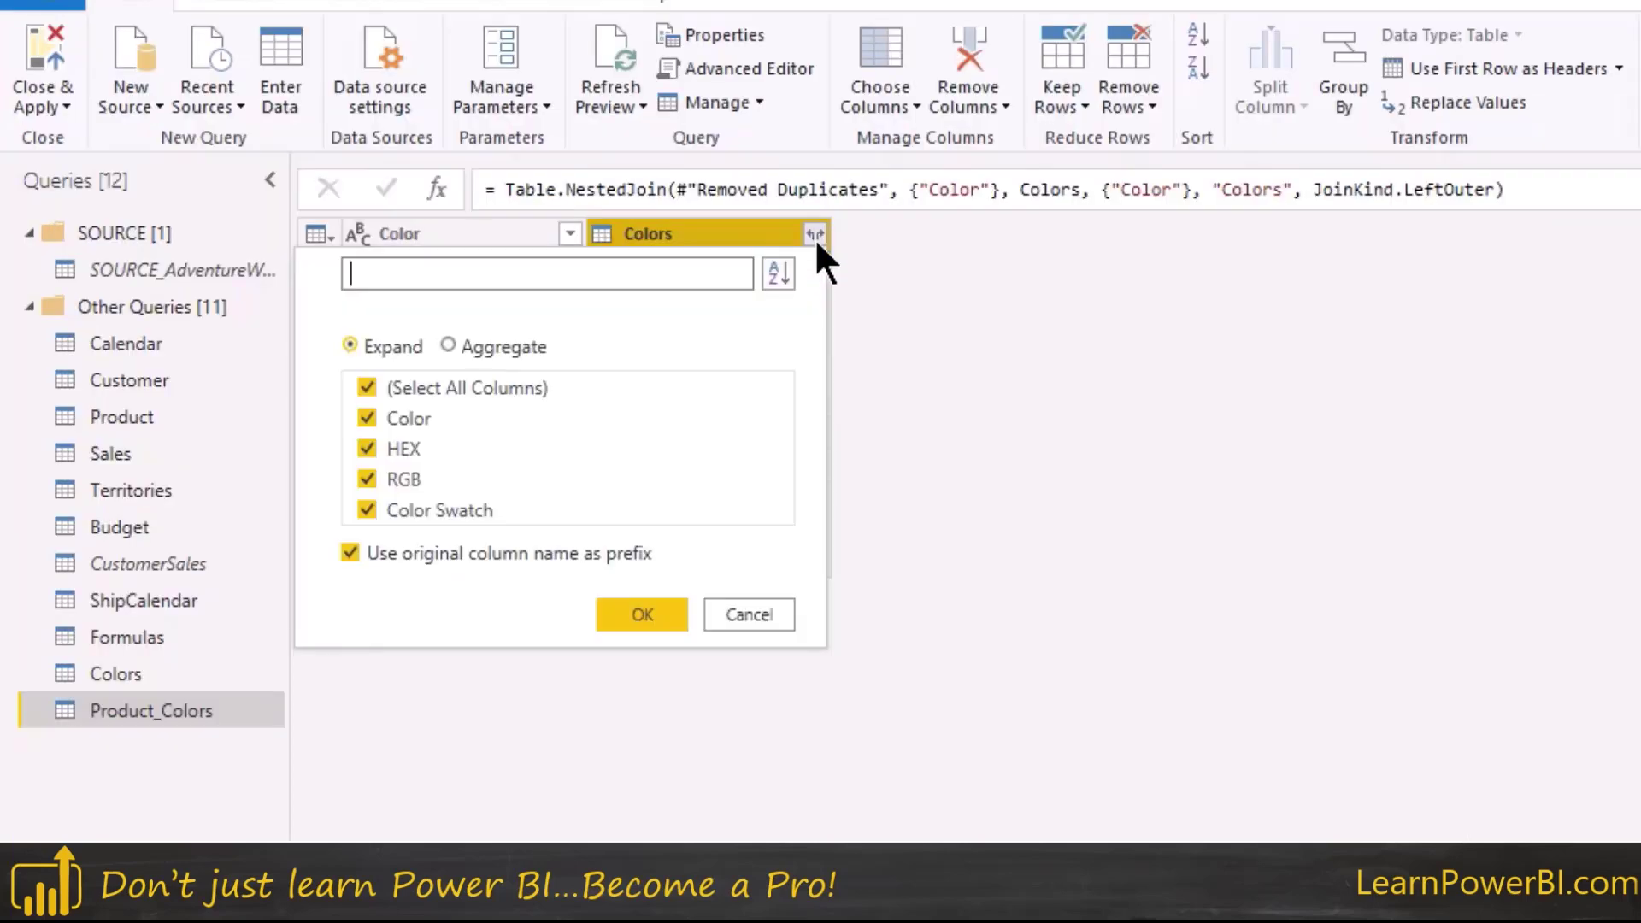
click(367, 387)
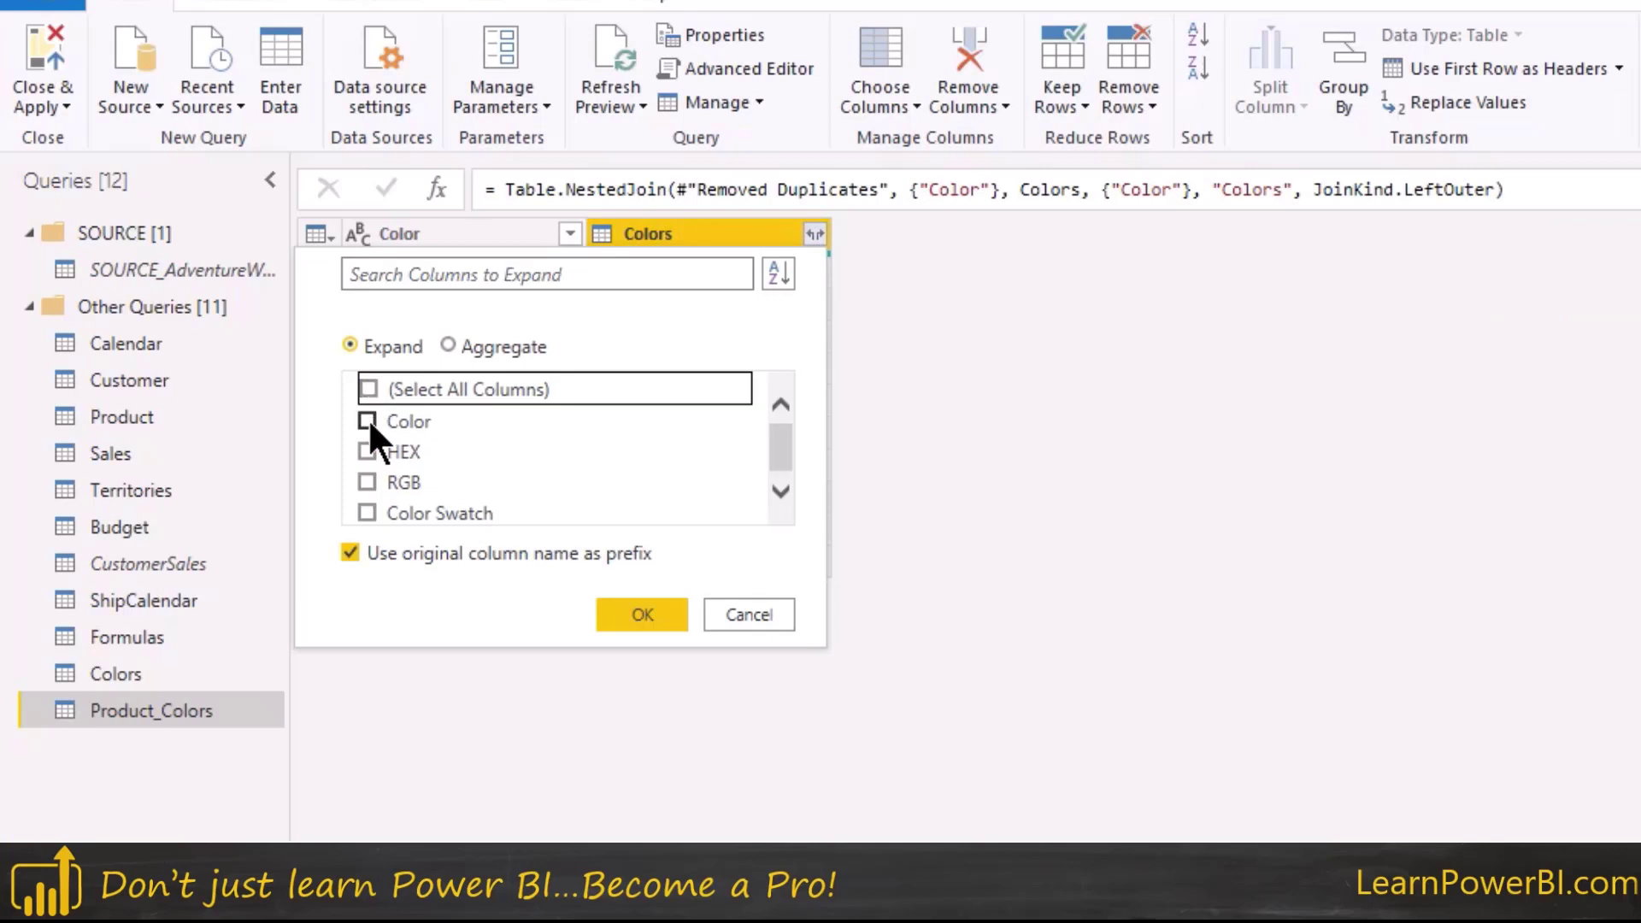
click(368, 418)
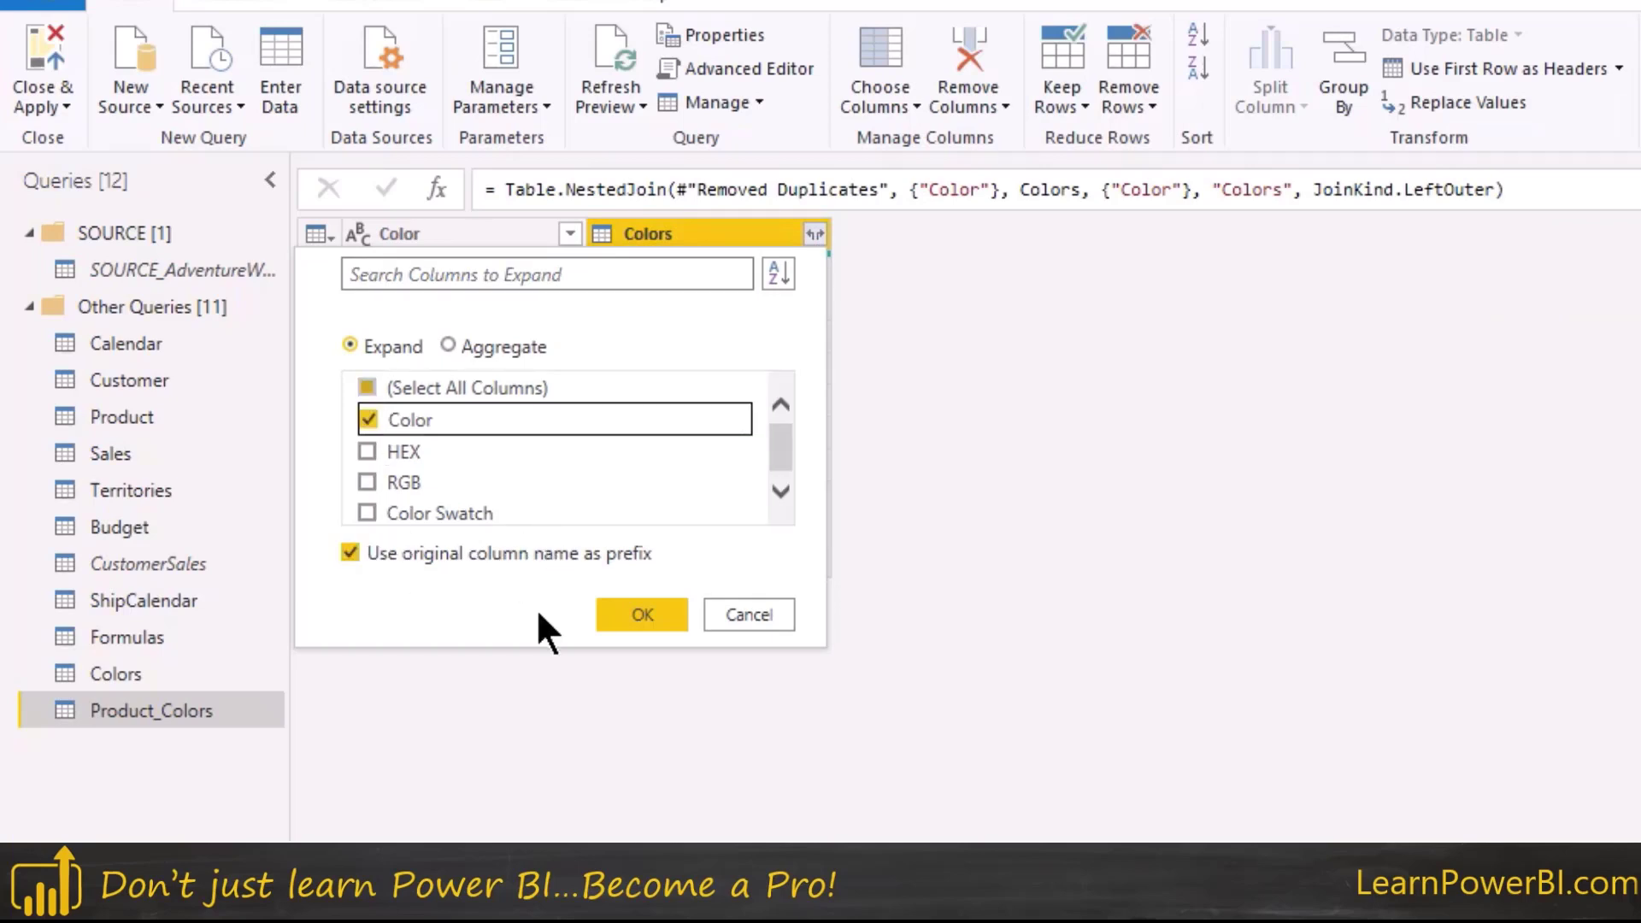
click(639, 614)
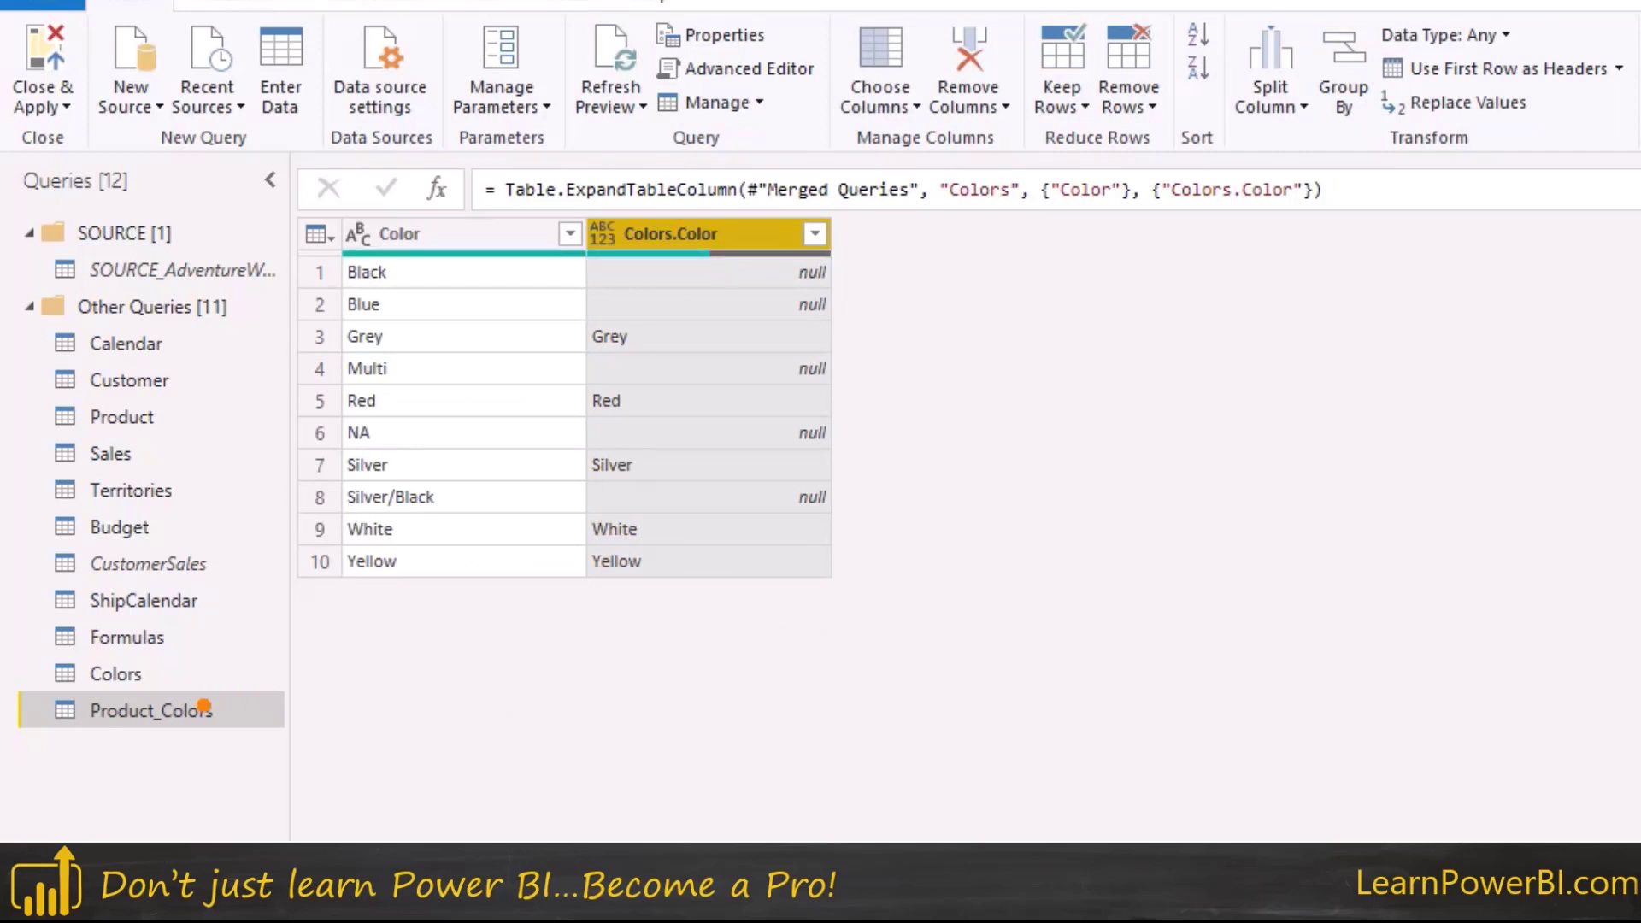
mouse_move(232, 713)
mouse_down()
mouse_move(254, 643)
mouse_move(174, 678)
mouse_up()
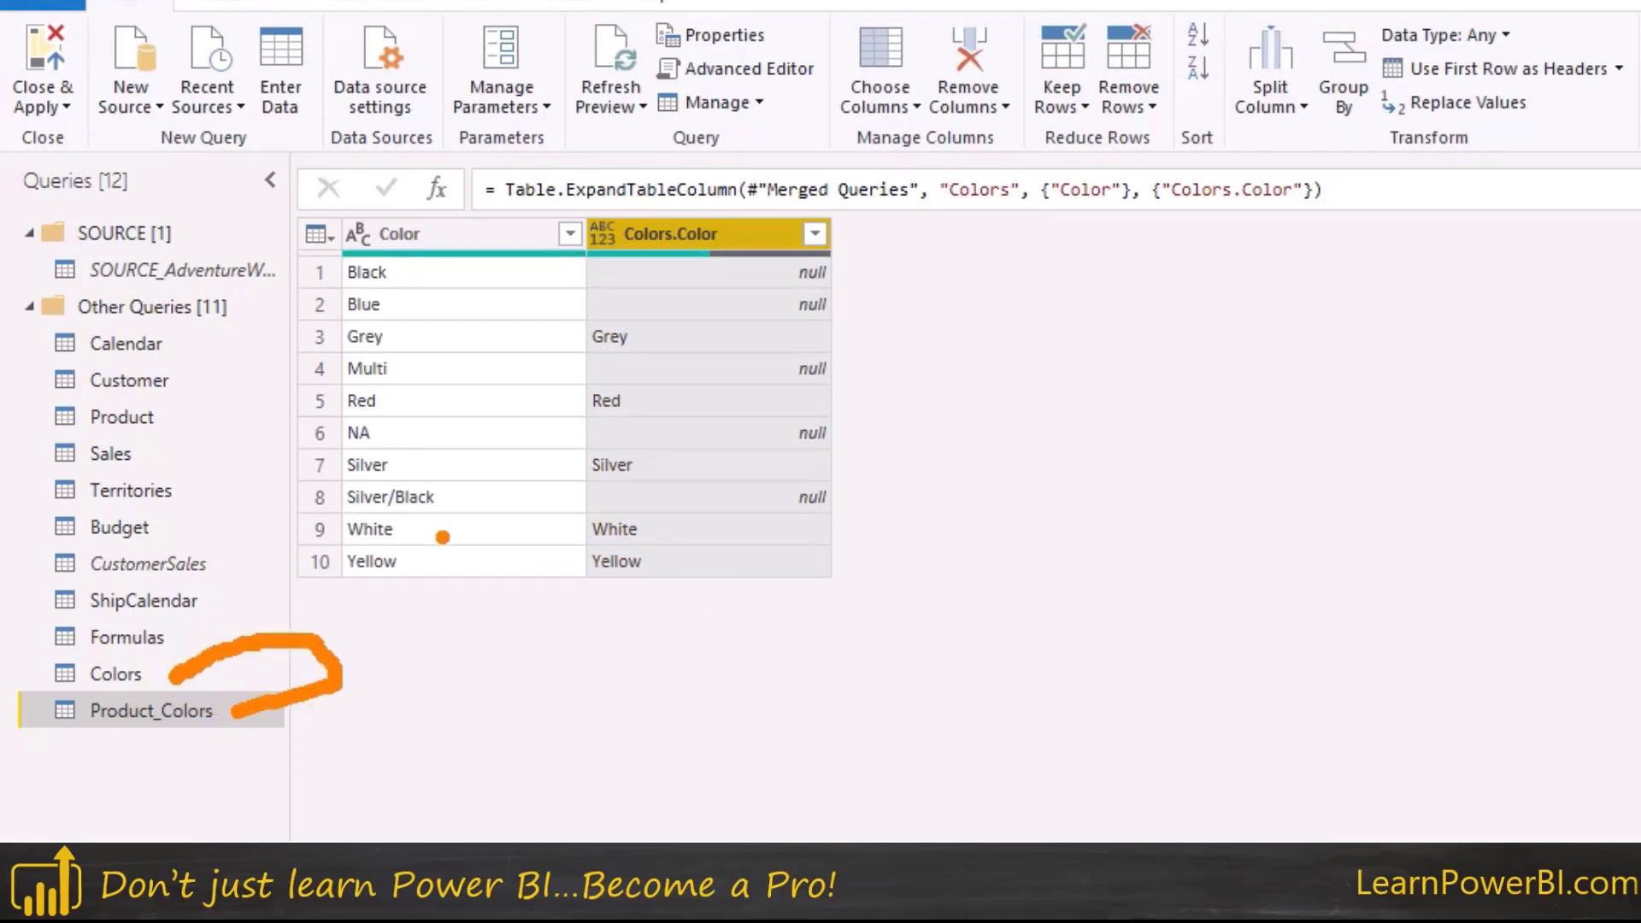
mouse_move(623, 190)
mouse_down()
mouse_move(567, 494)
mouse_move(815, 598)
mouse_move(880, 241)
mouse_move(784, 152)
mouse_move(577, 231)
mouse_up()
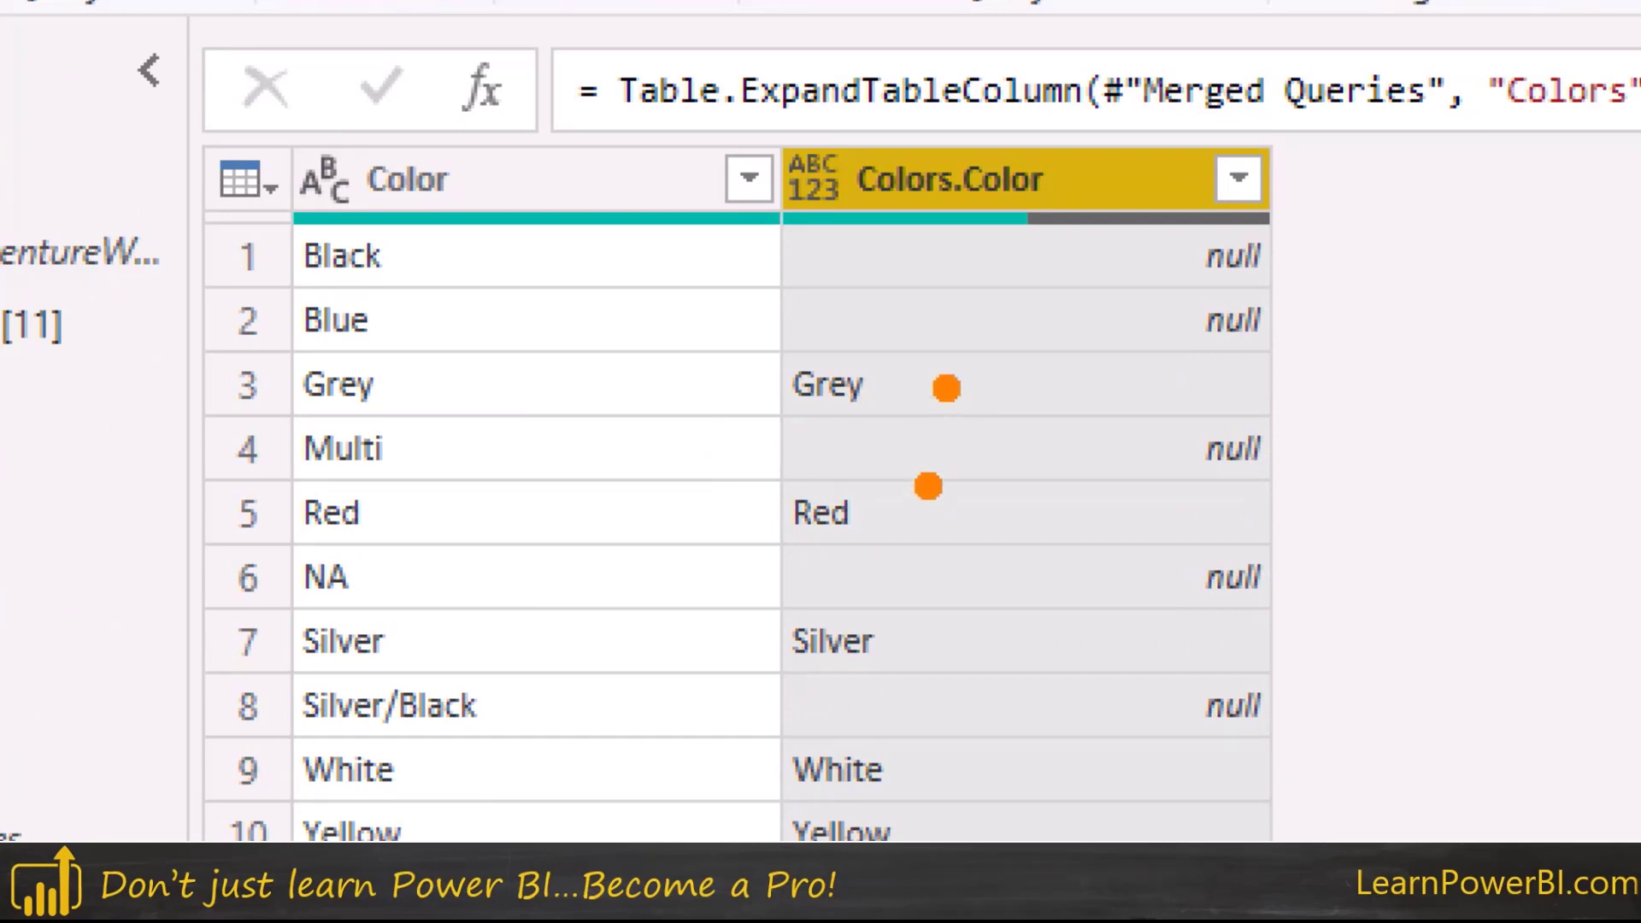
click(916, 505)
click(916, 645)
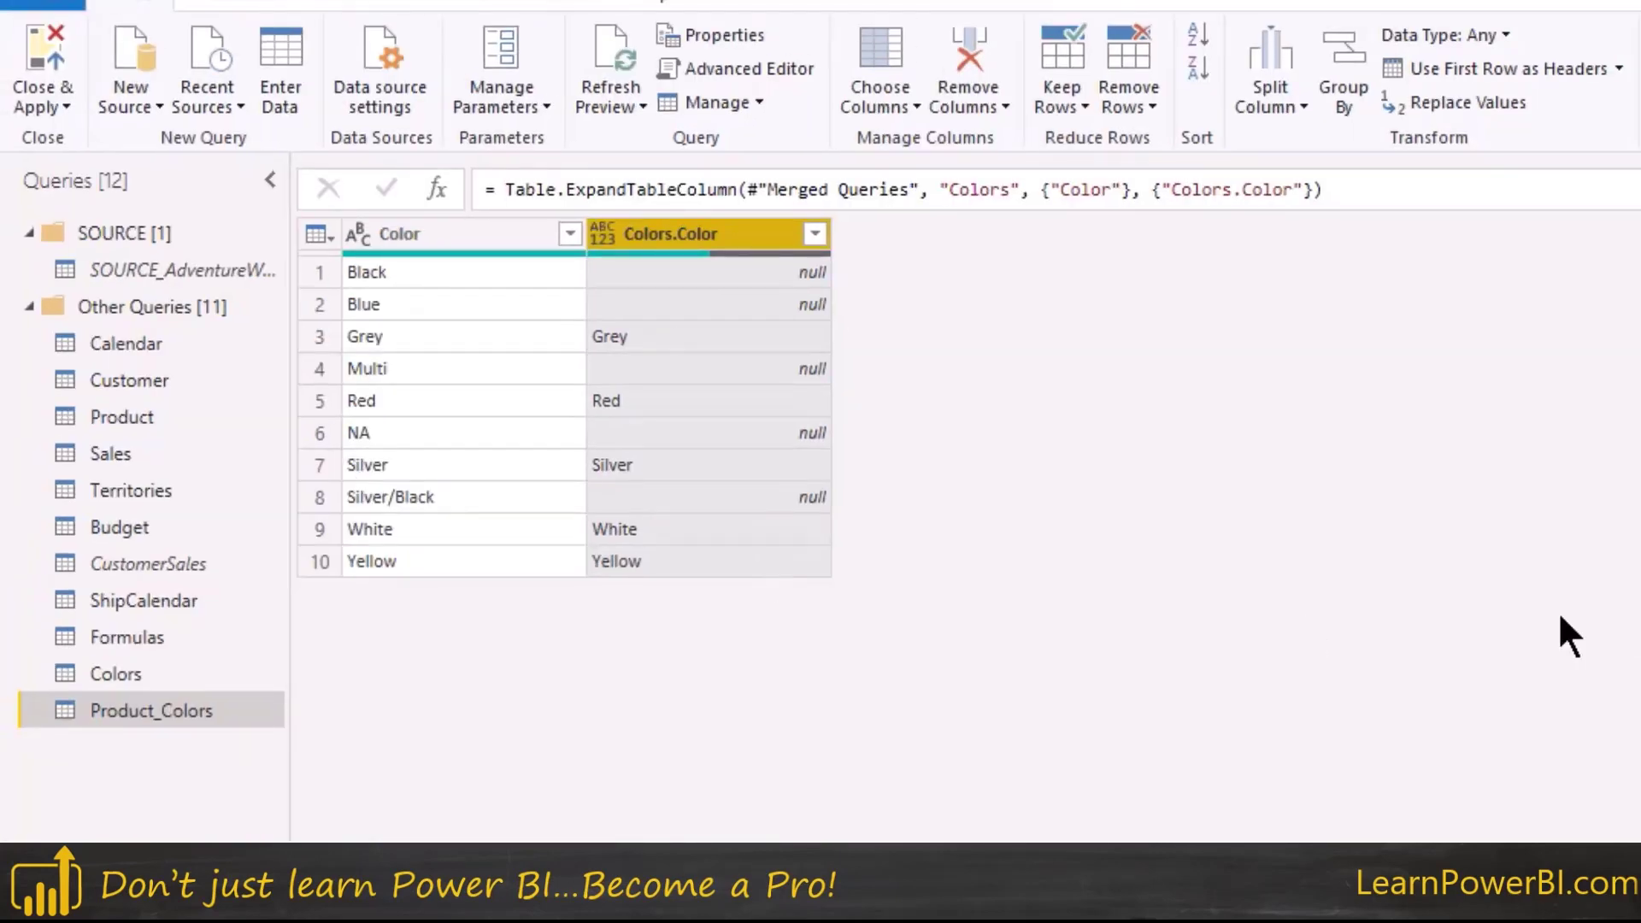
Trim and clean the Color text in the Colors query, then return to Product_Colors.
click(126, 675)
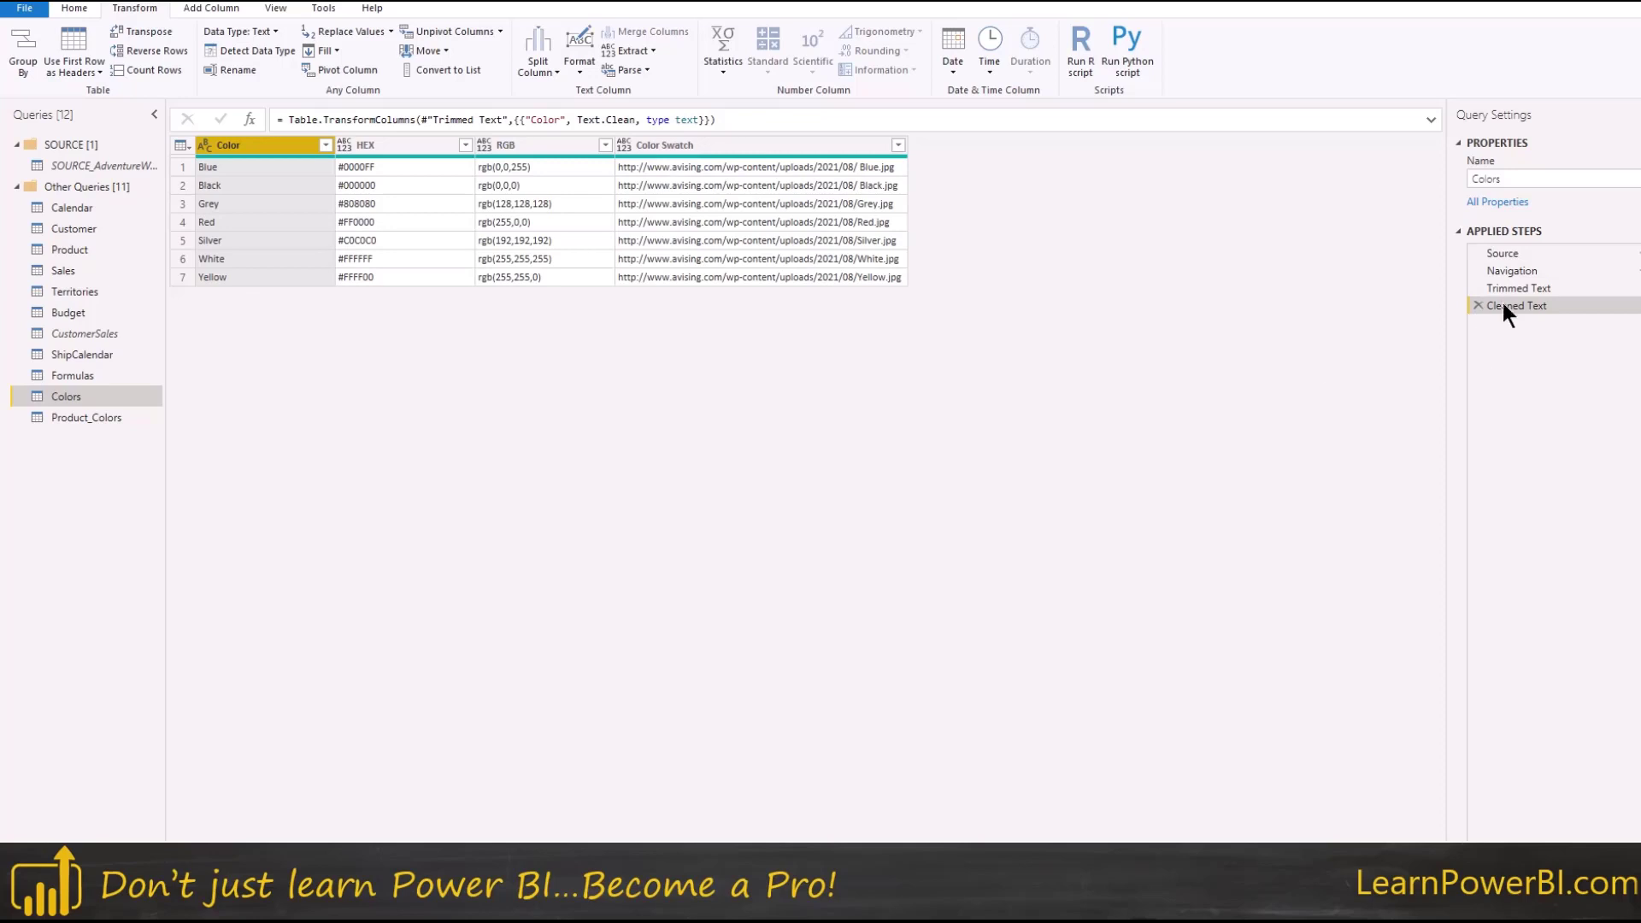
click(91, 414)
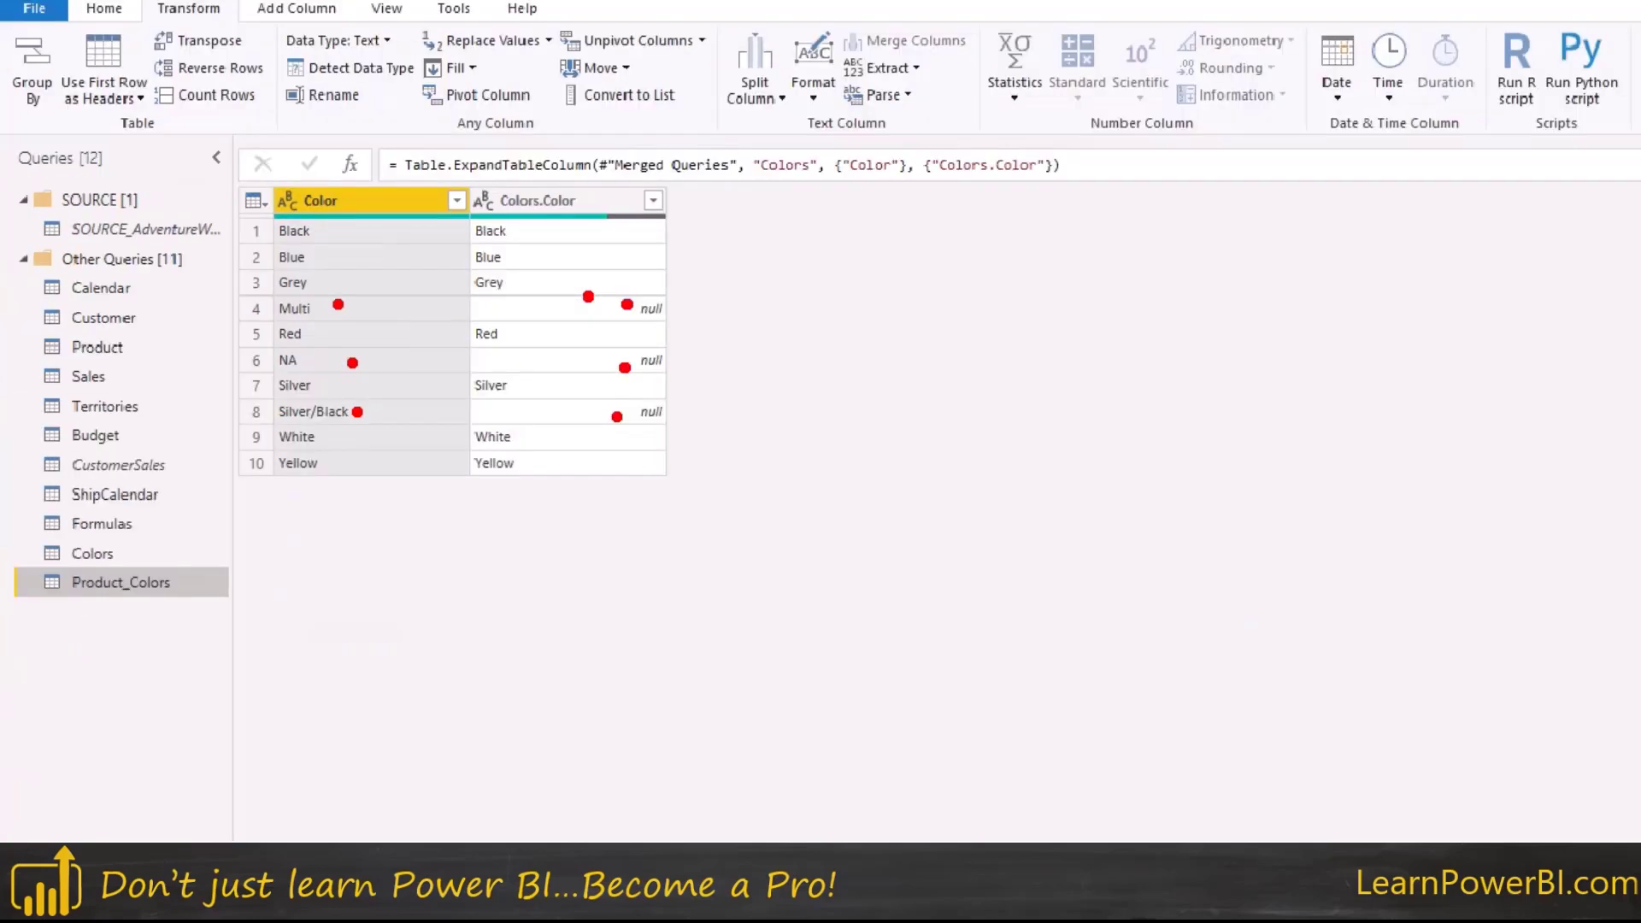
Filter Colors.Color to (null) only, leaving Multi, NA and Silver/Black.
click(653, 200)
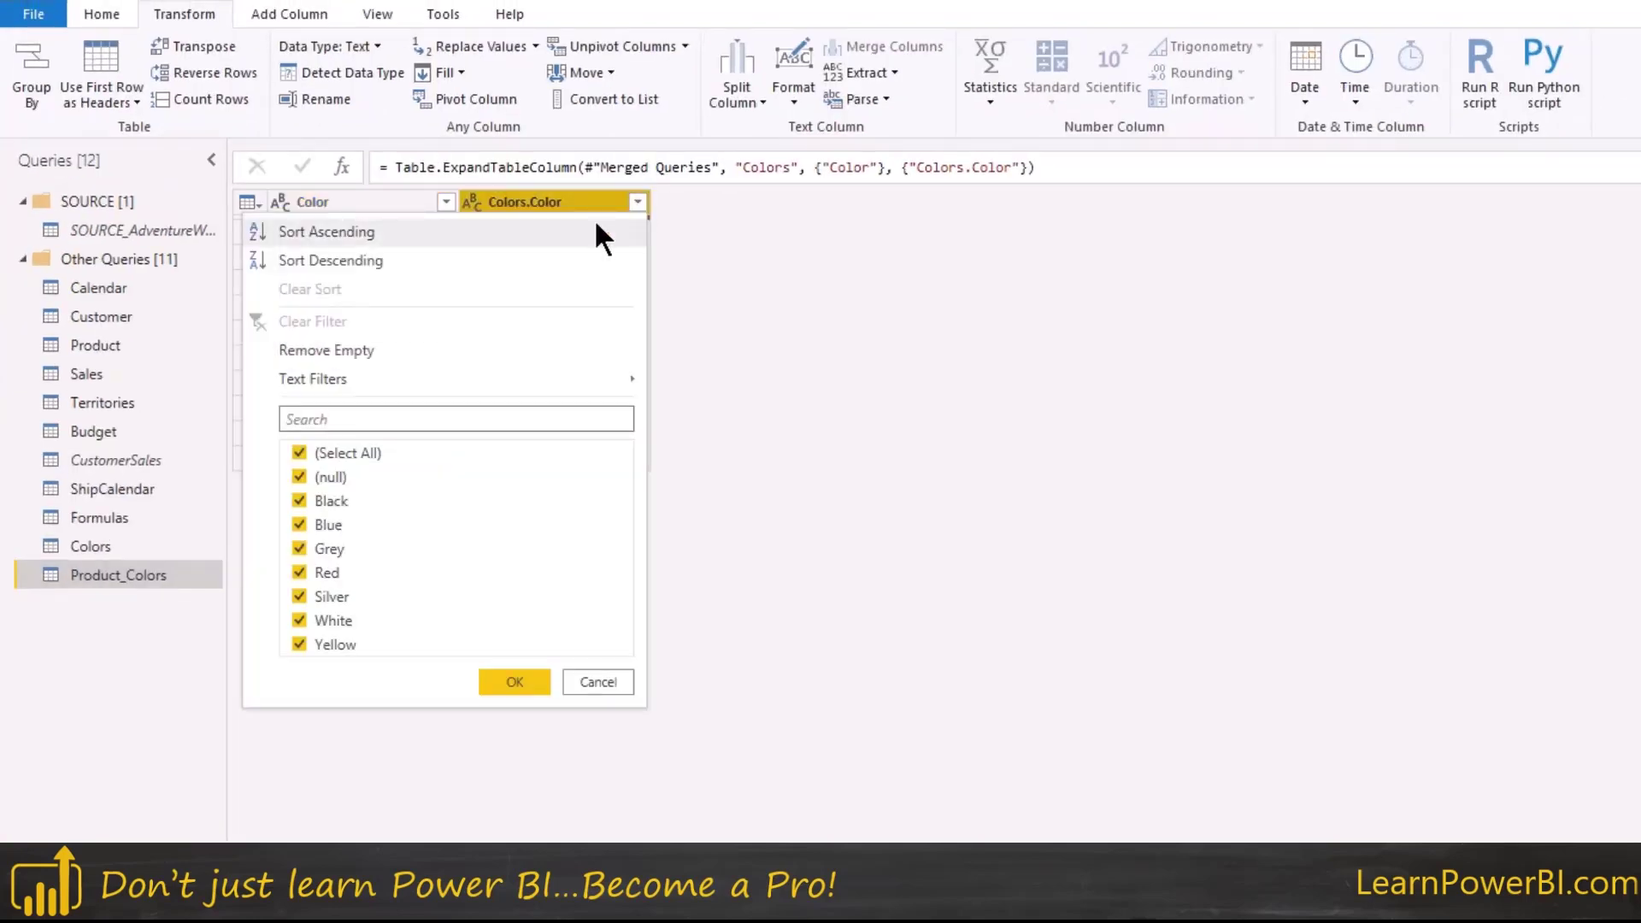
click(299, 452)
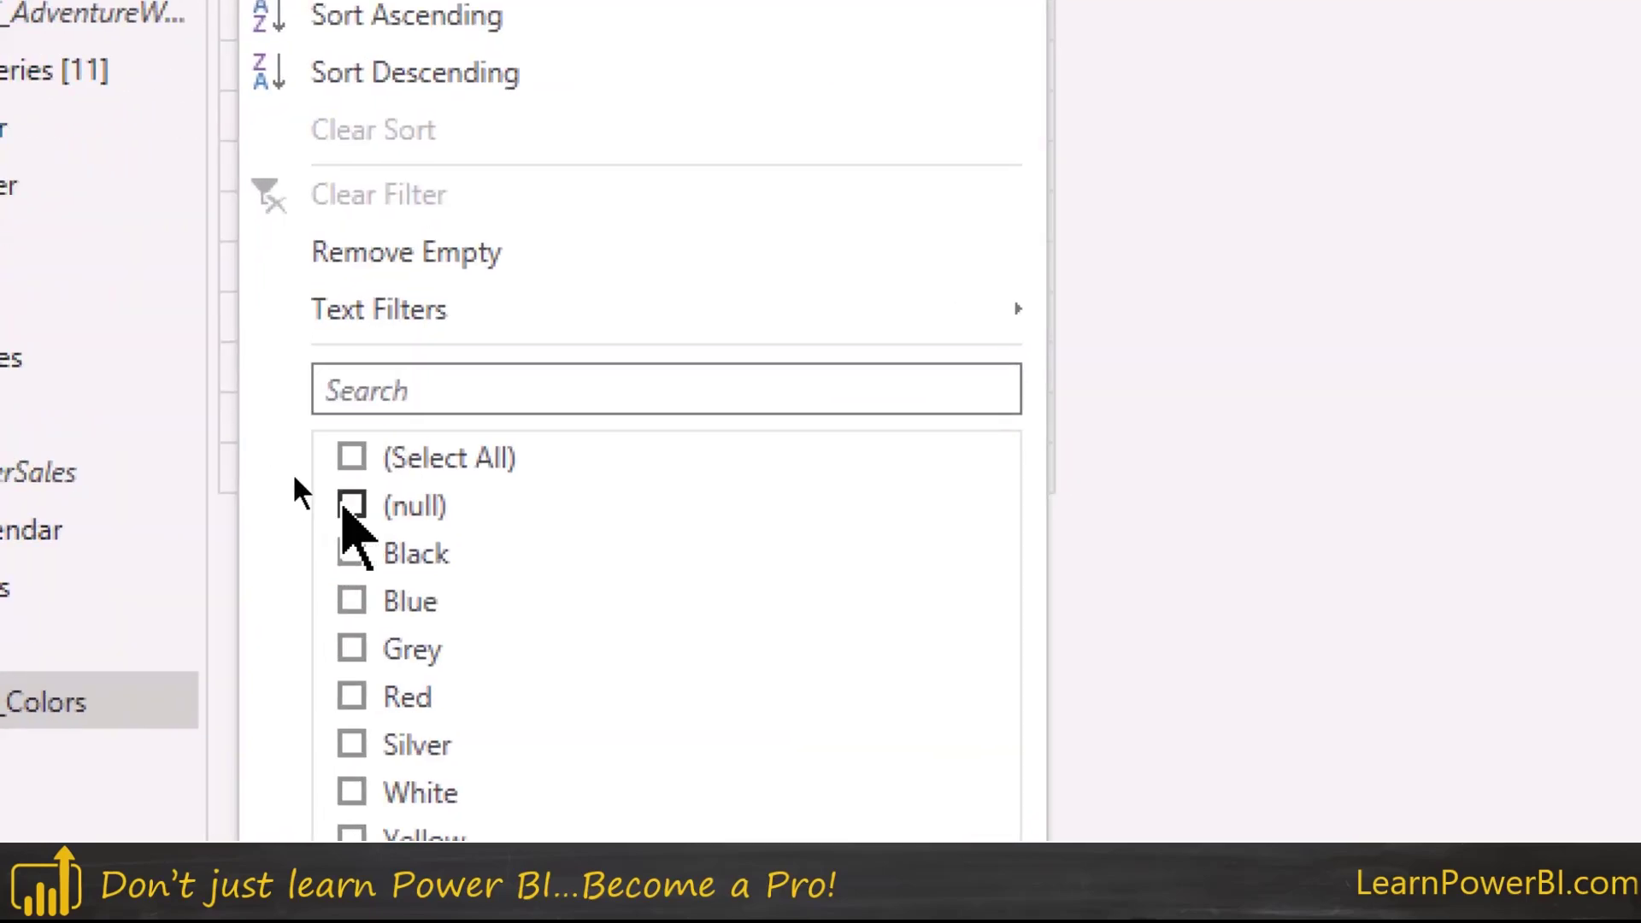
click(300, 477)
click(353, 508)
key(Return)
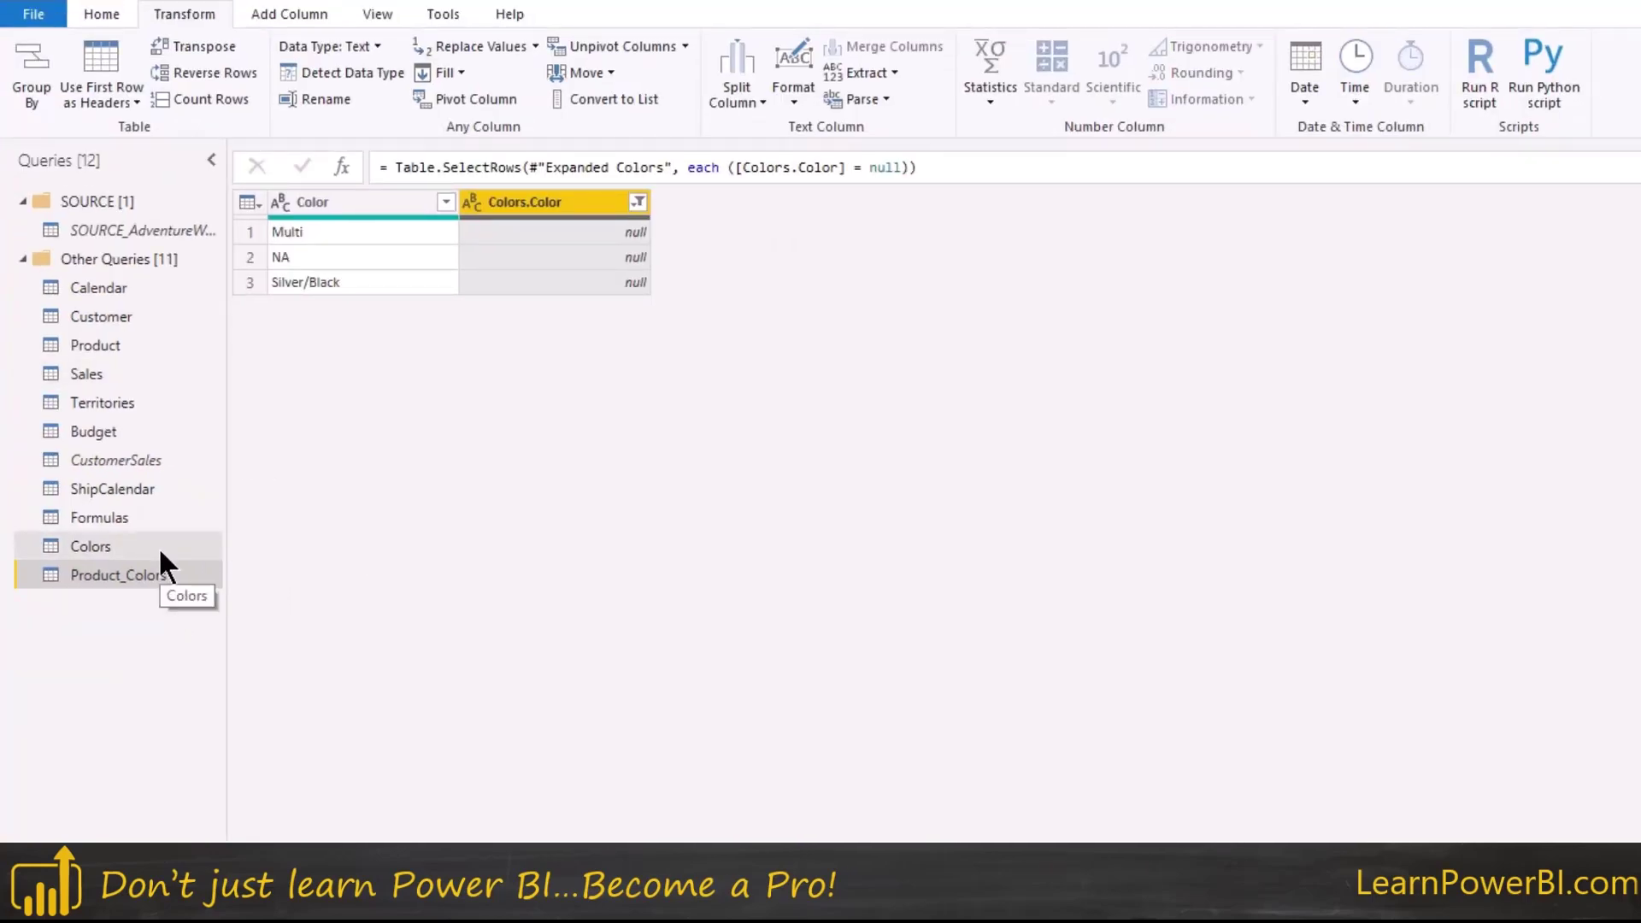
Append Product_Colors to Colors as a new query, Append1, with ten color rows.
click(91, 545)
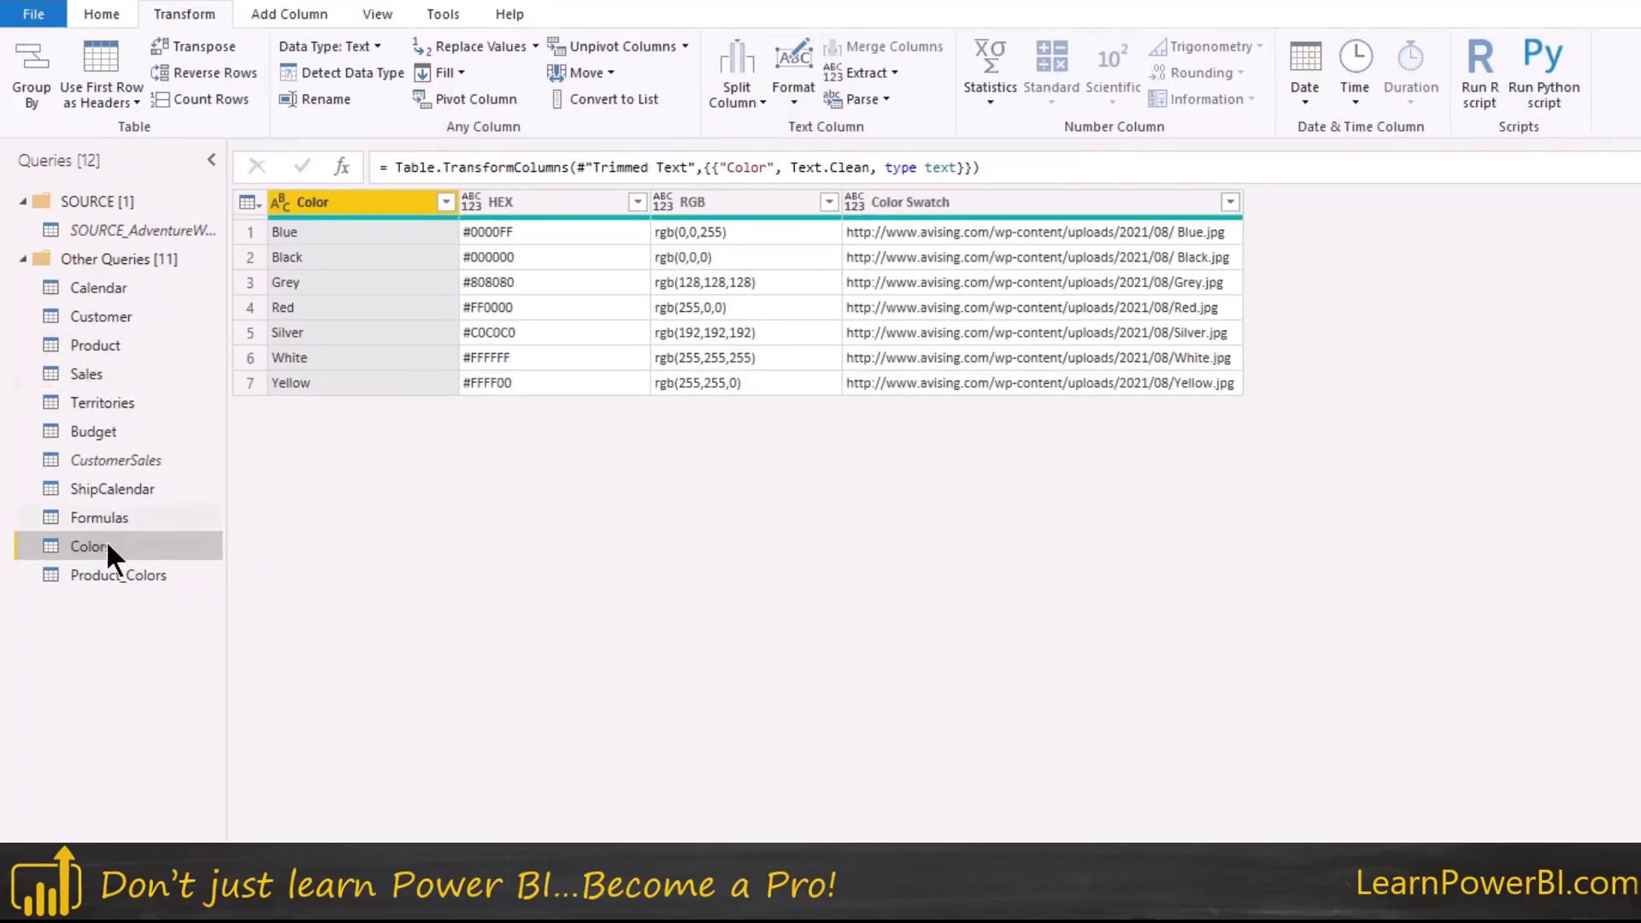
click(226, 777)
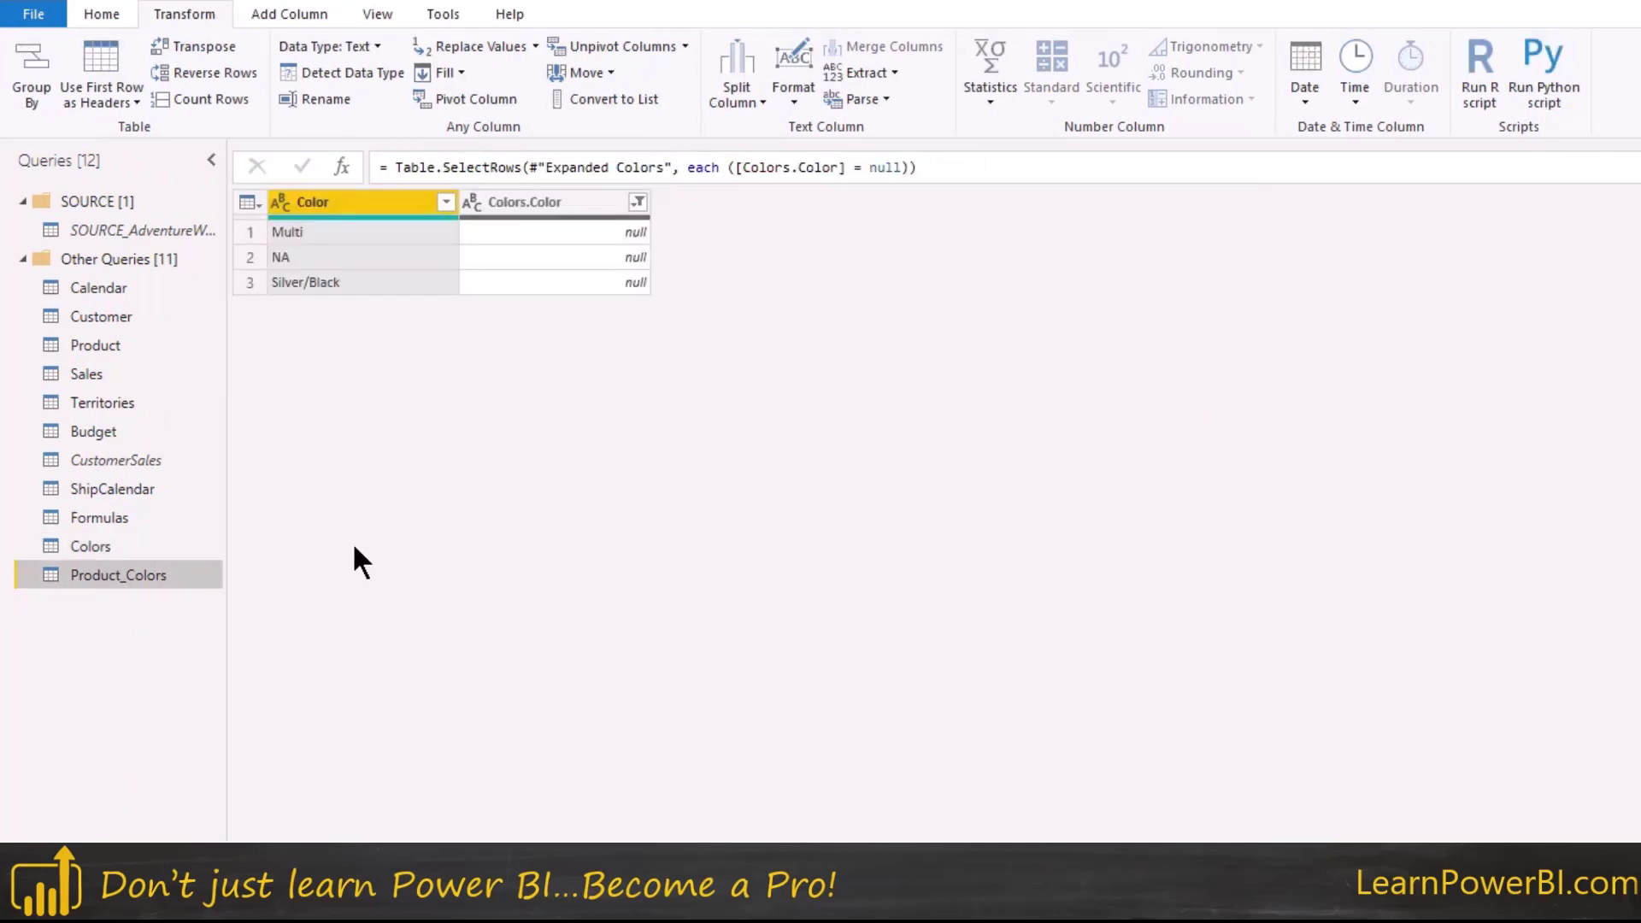
click(83, 546)
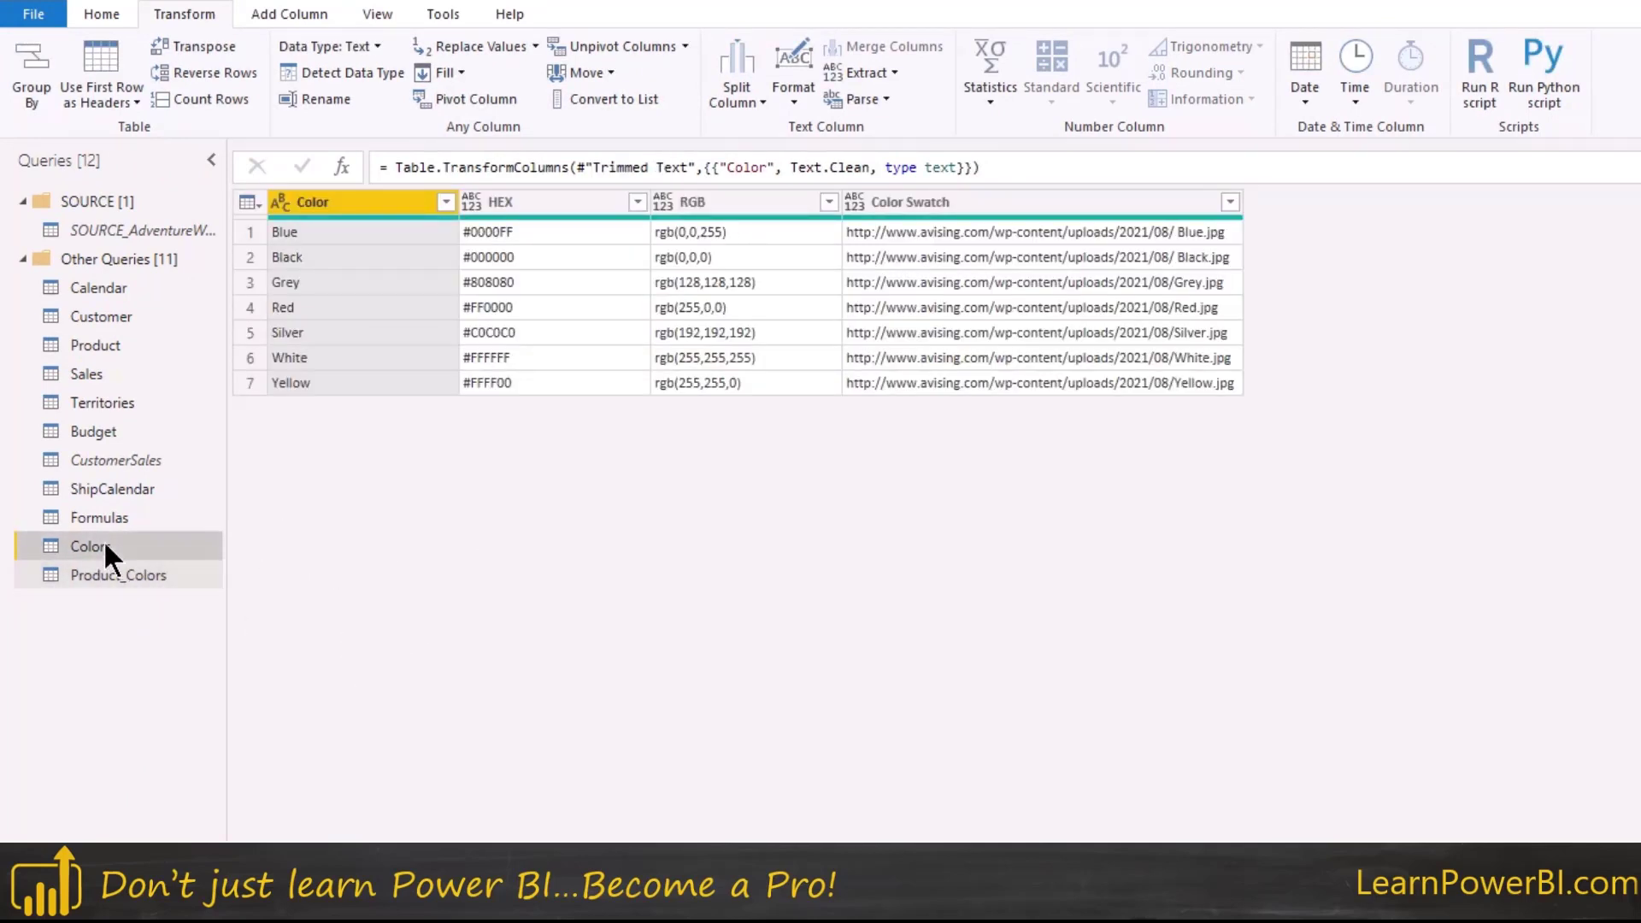
click(110, 10)
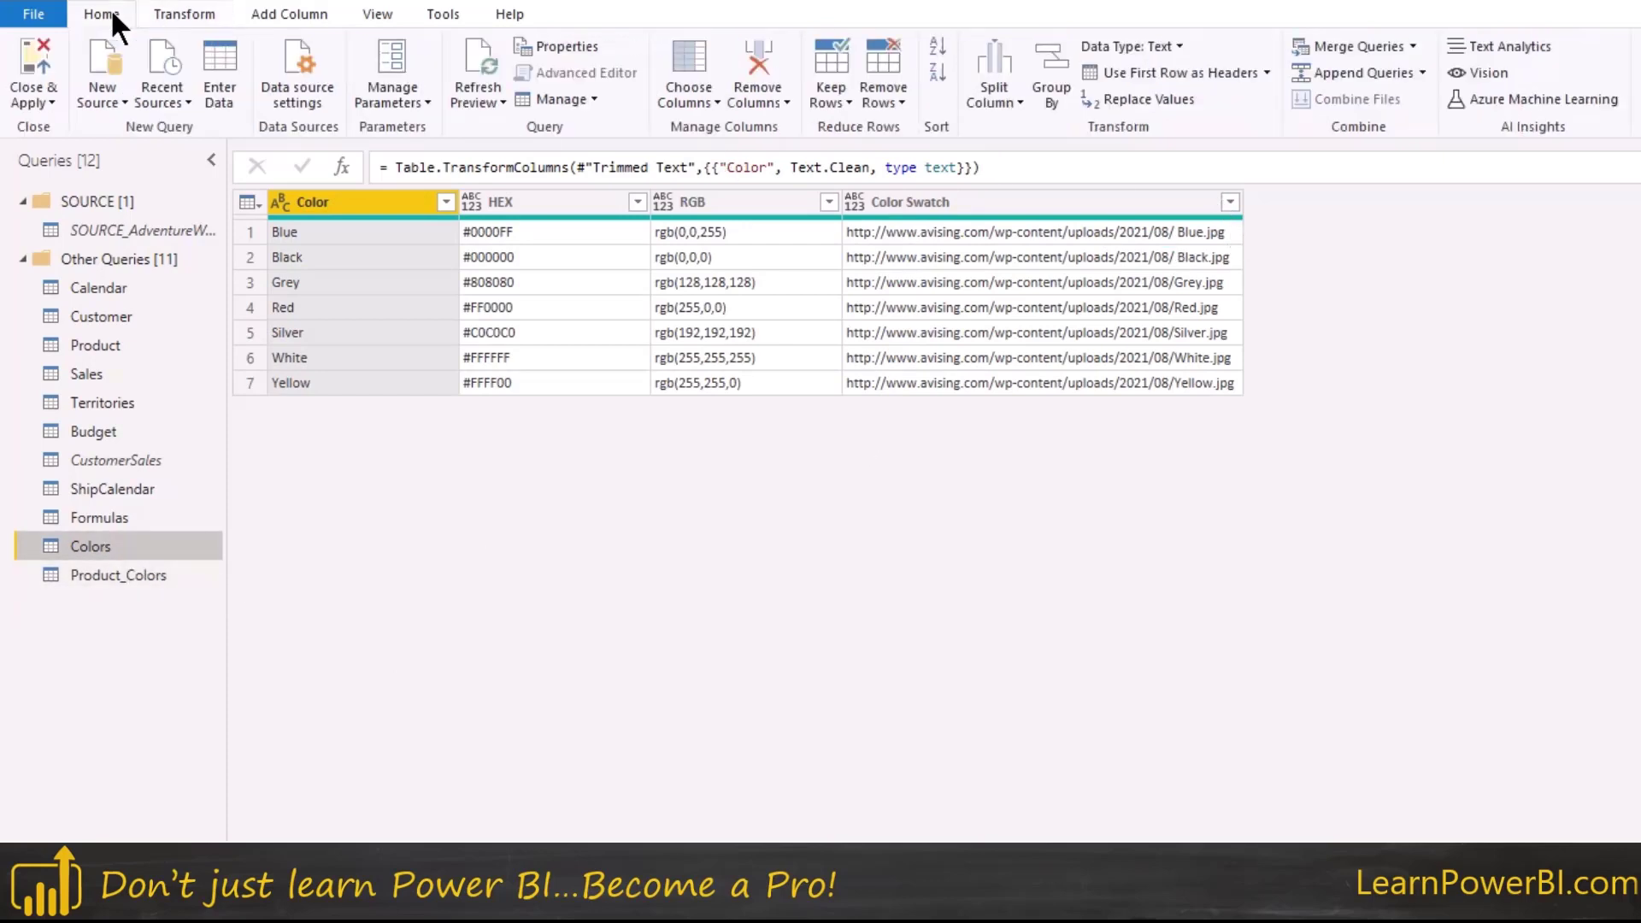
click(1423, 72)
click(1321, 133)
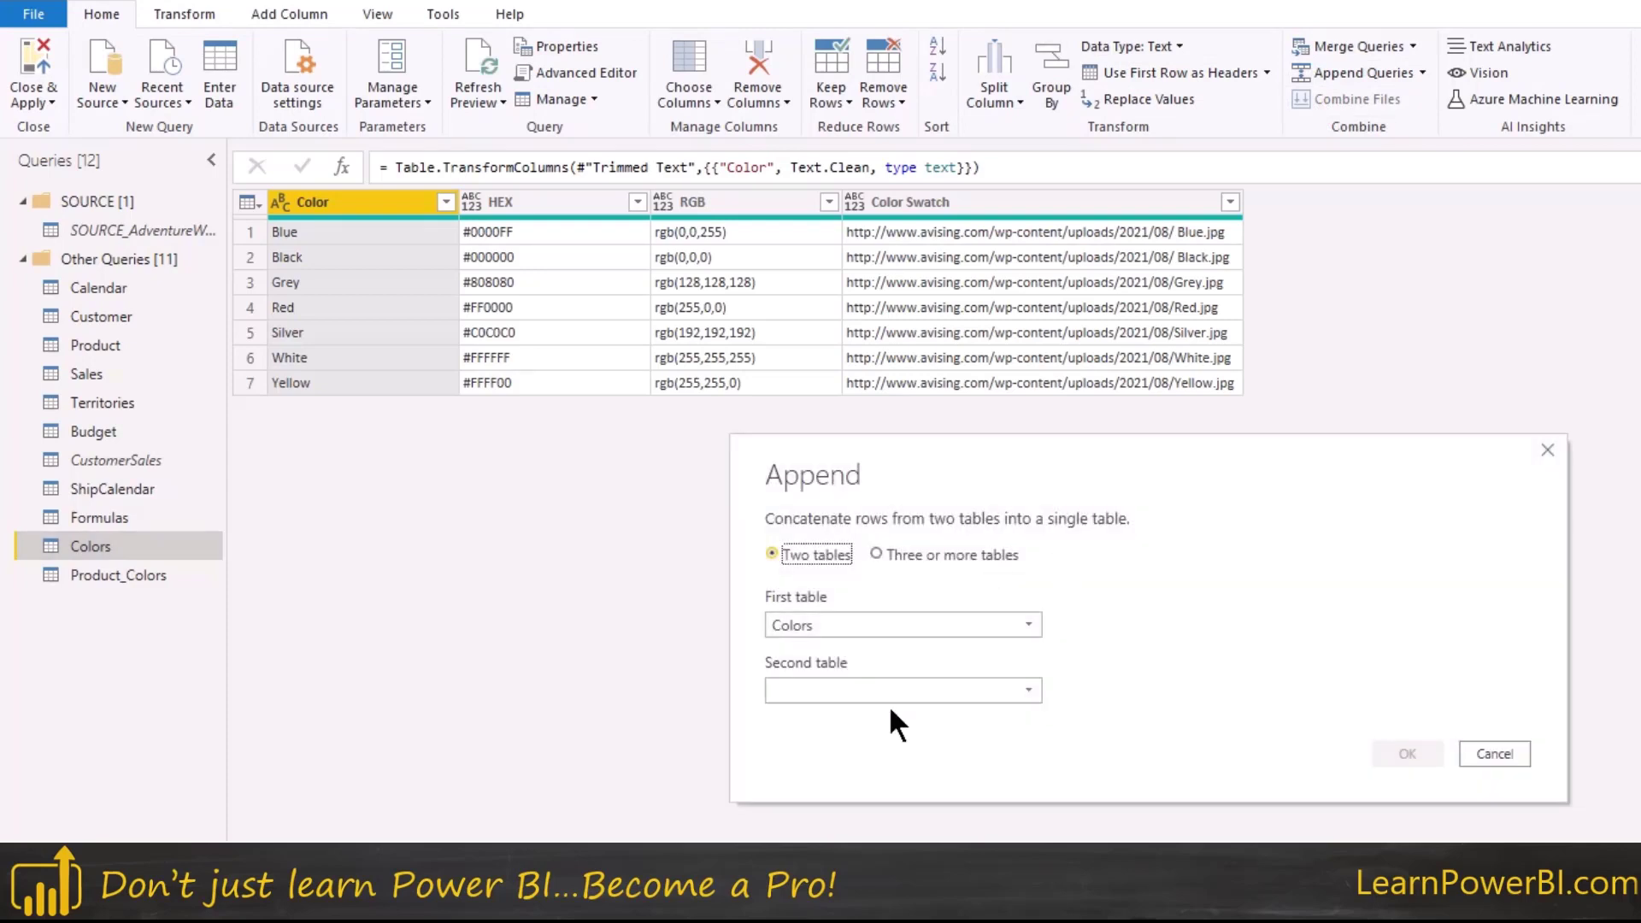
click(914, 692)
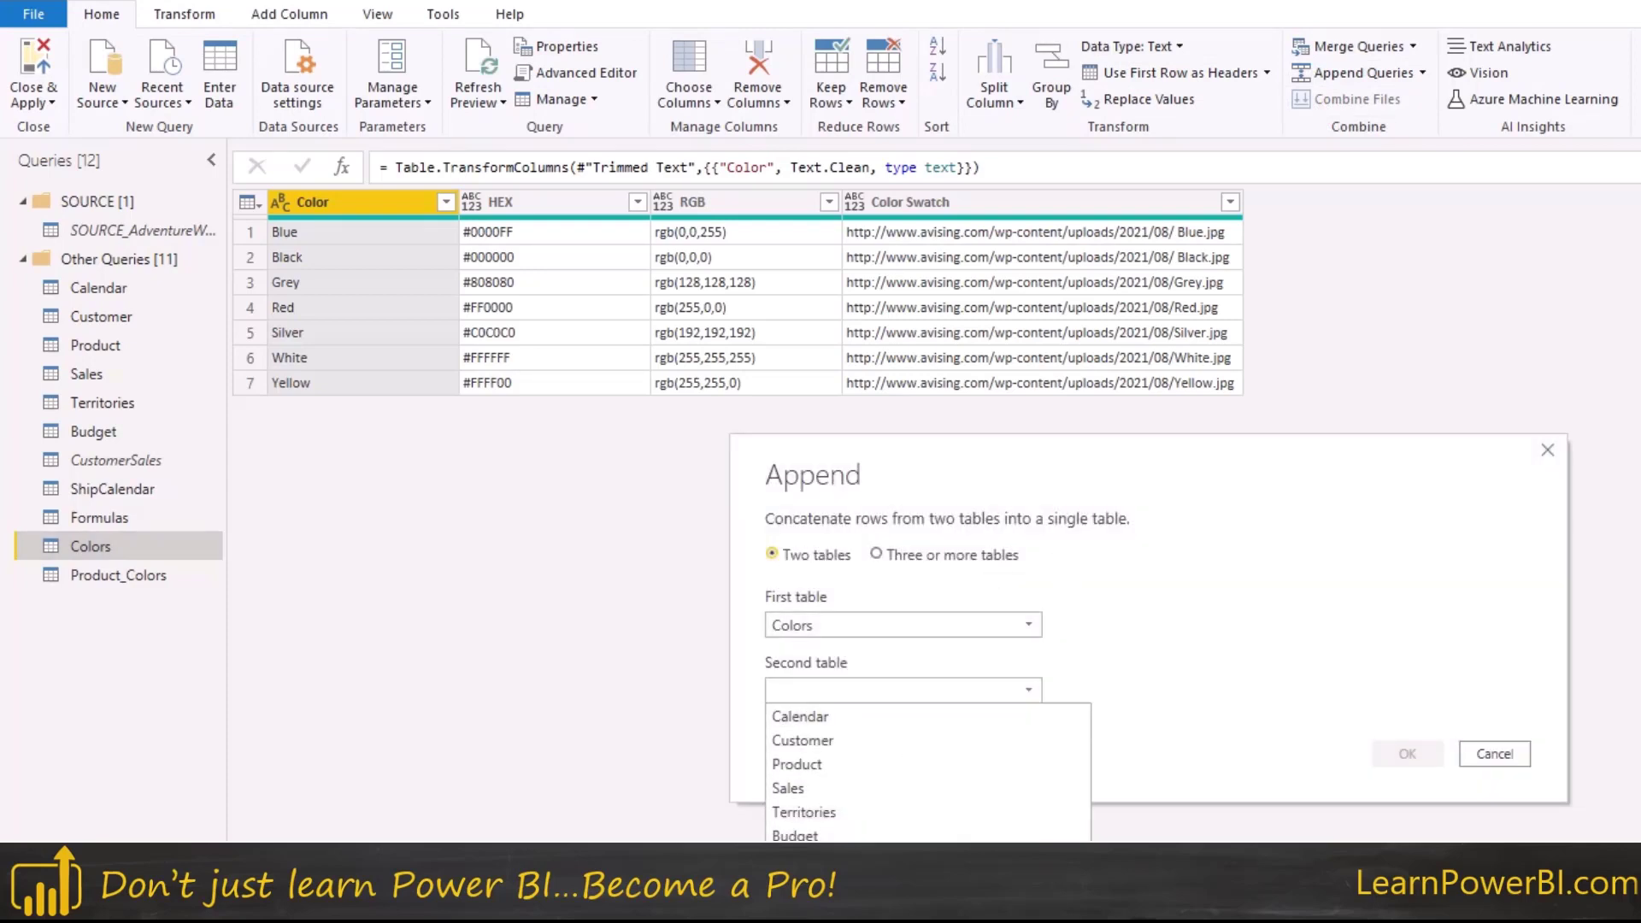
click(820, 691)
click(1406, 753)
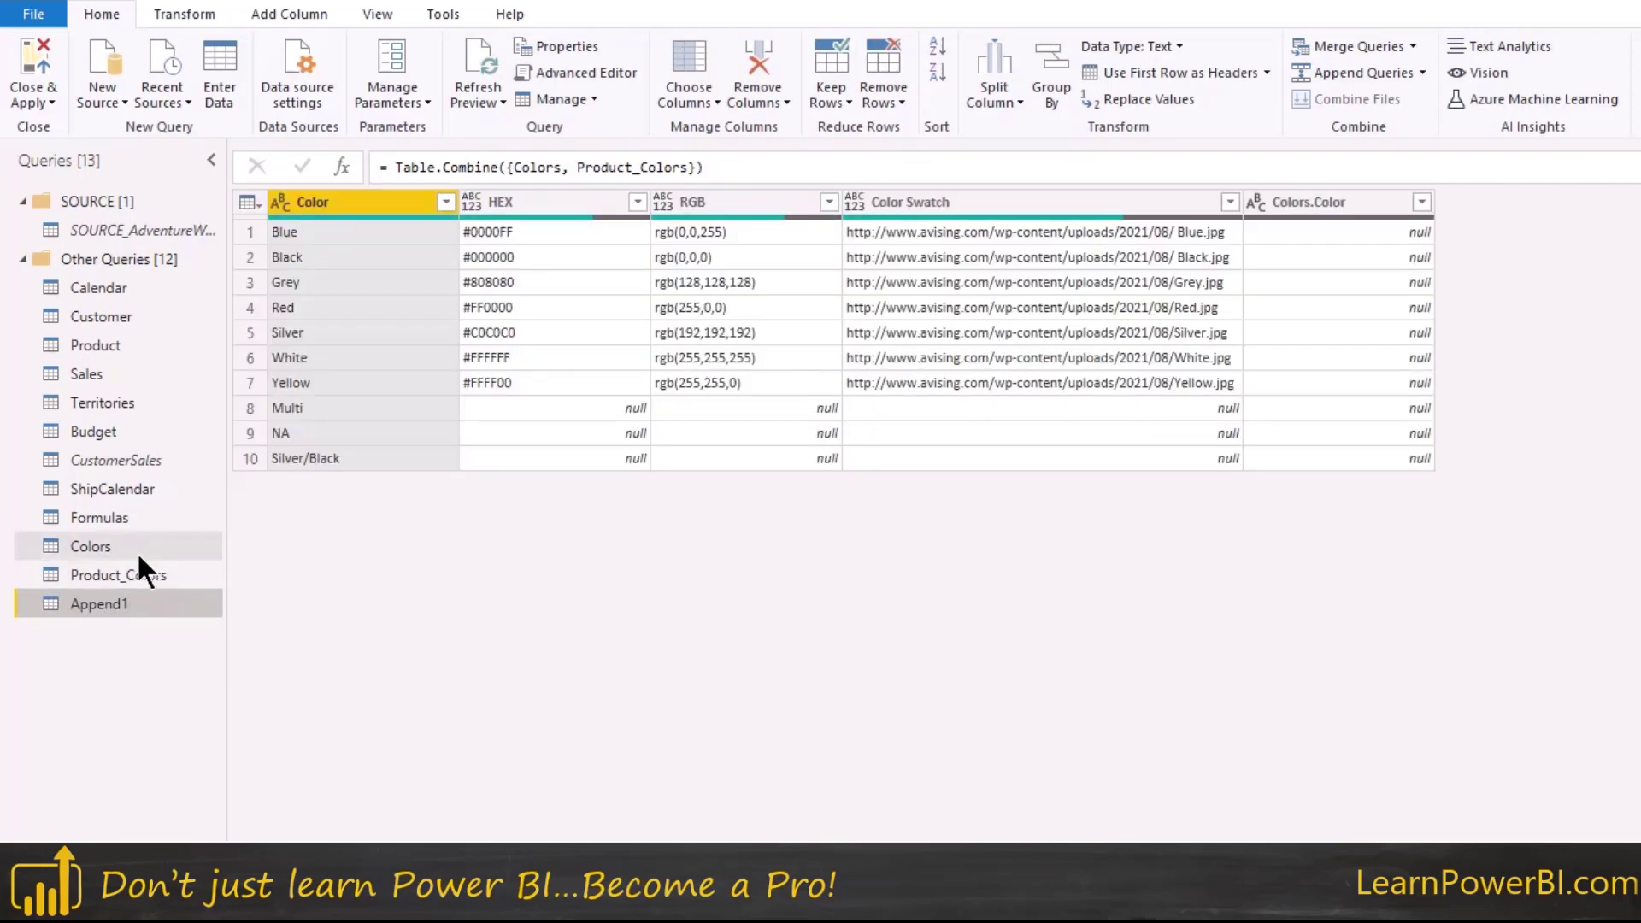
Rename the original Colors query to Colors_ORIGINAL.
click(79, 545)
click(1526, 179)
text(_ORIGINAL)
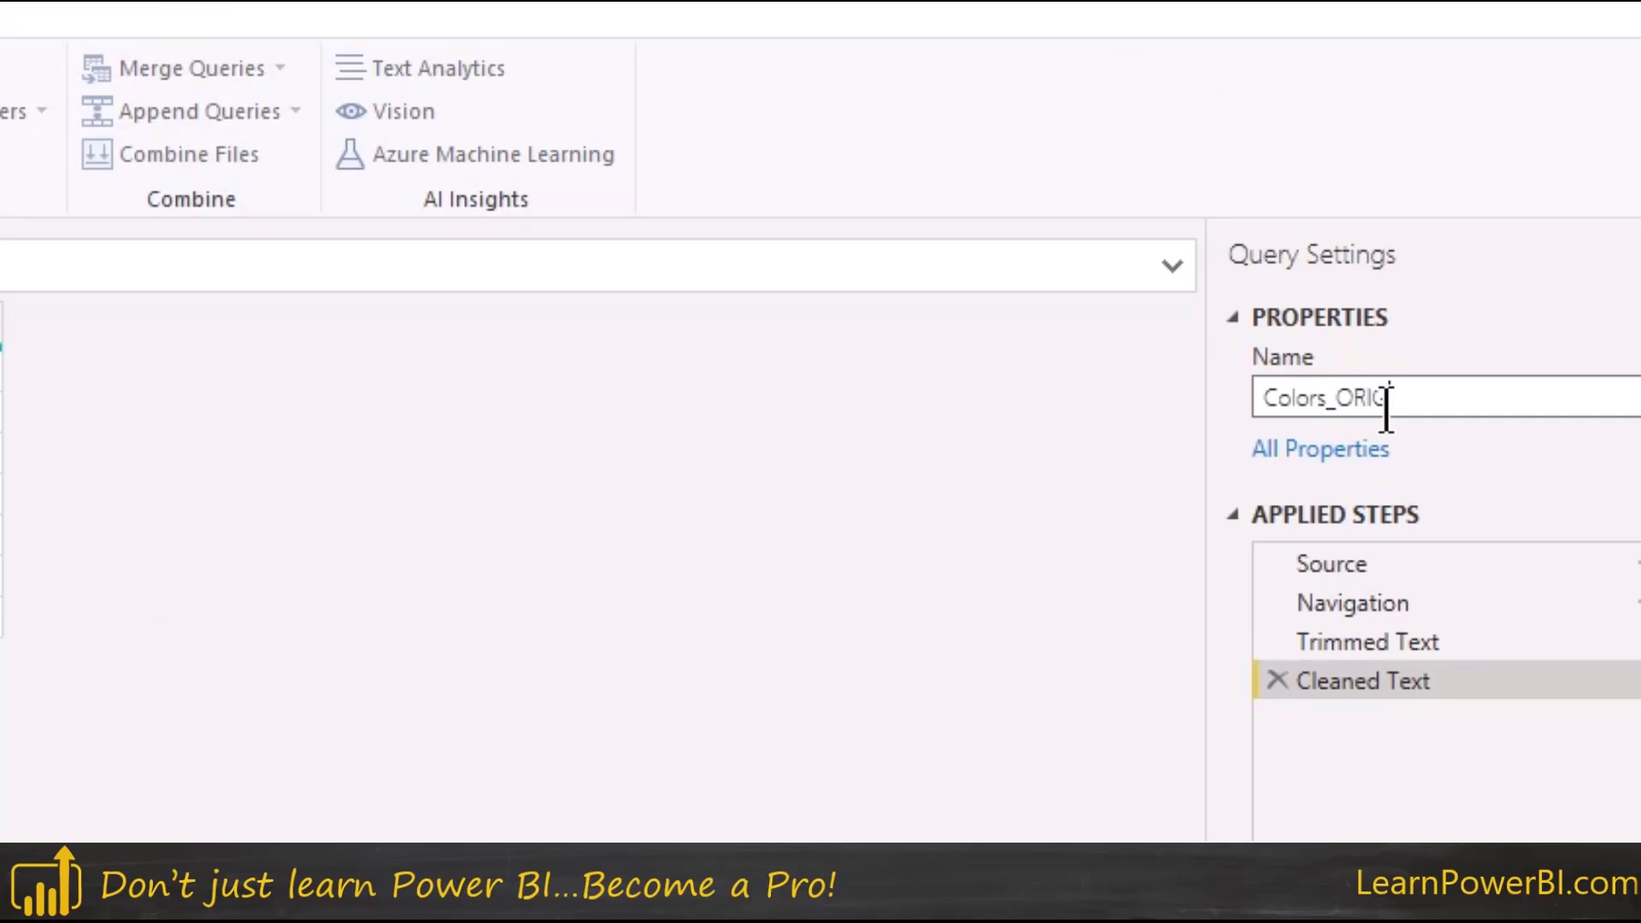
key(Return)
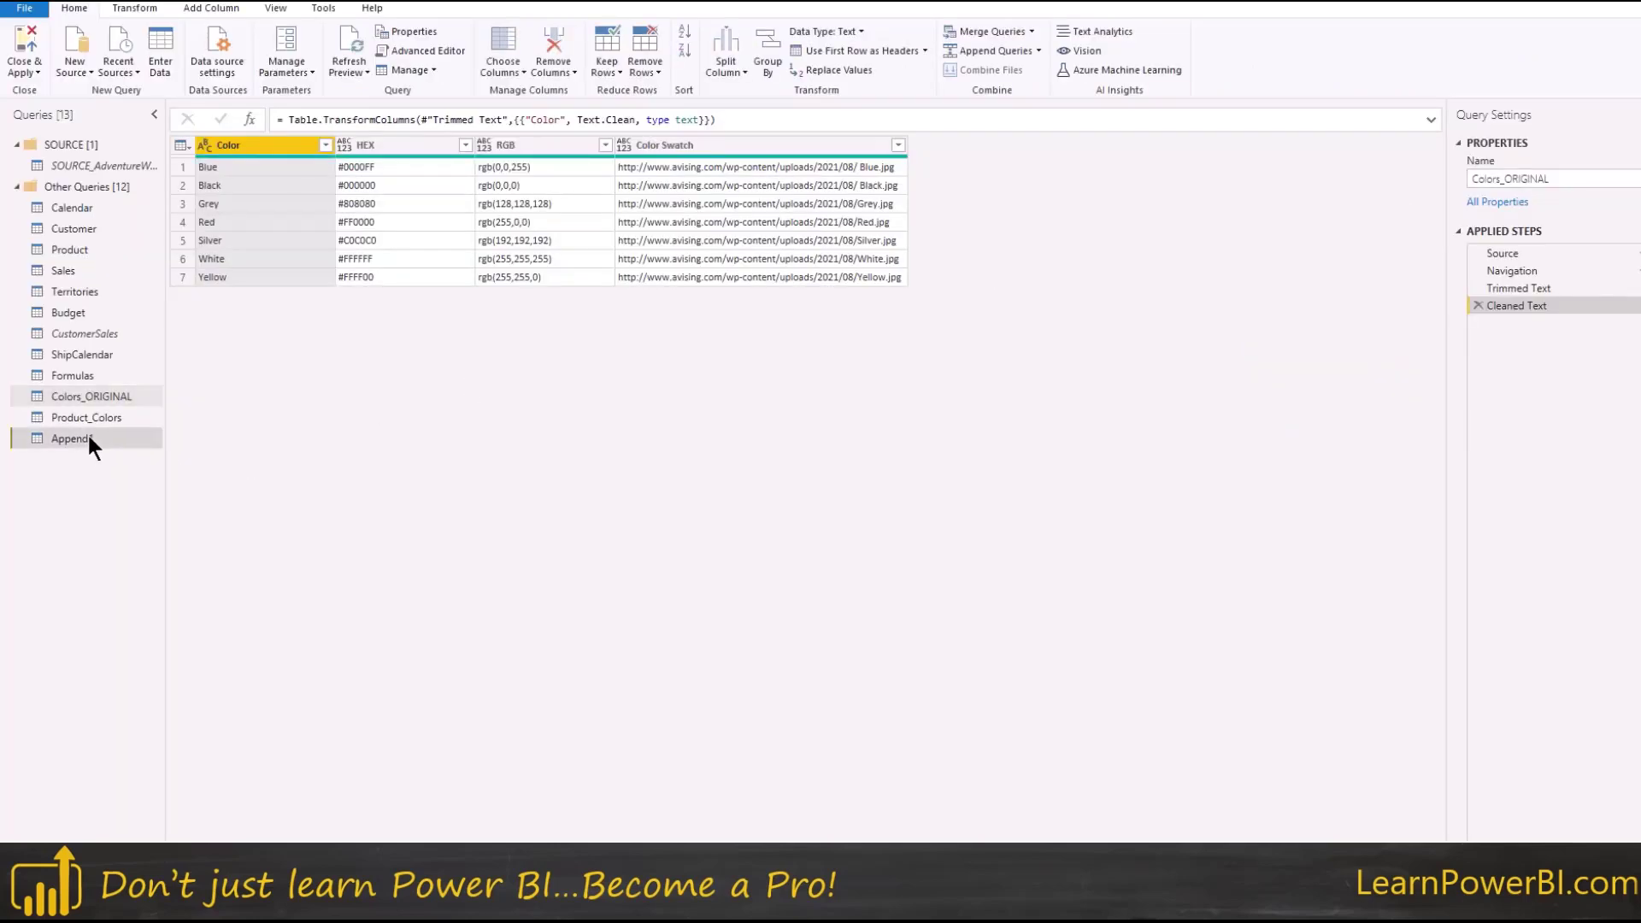
Rename the Append1 query to Colors.
click(74, 436)
double_click(1530, 179)
text(Colors)
key(Return)
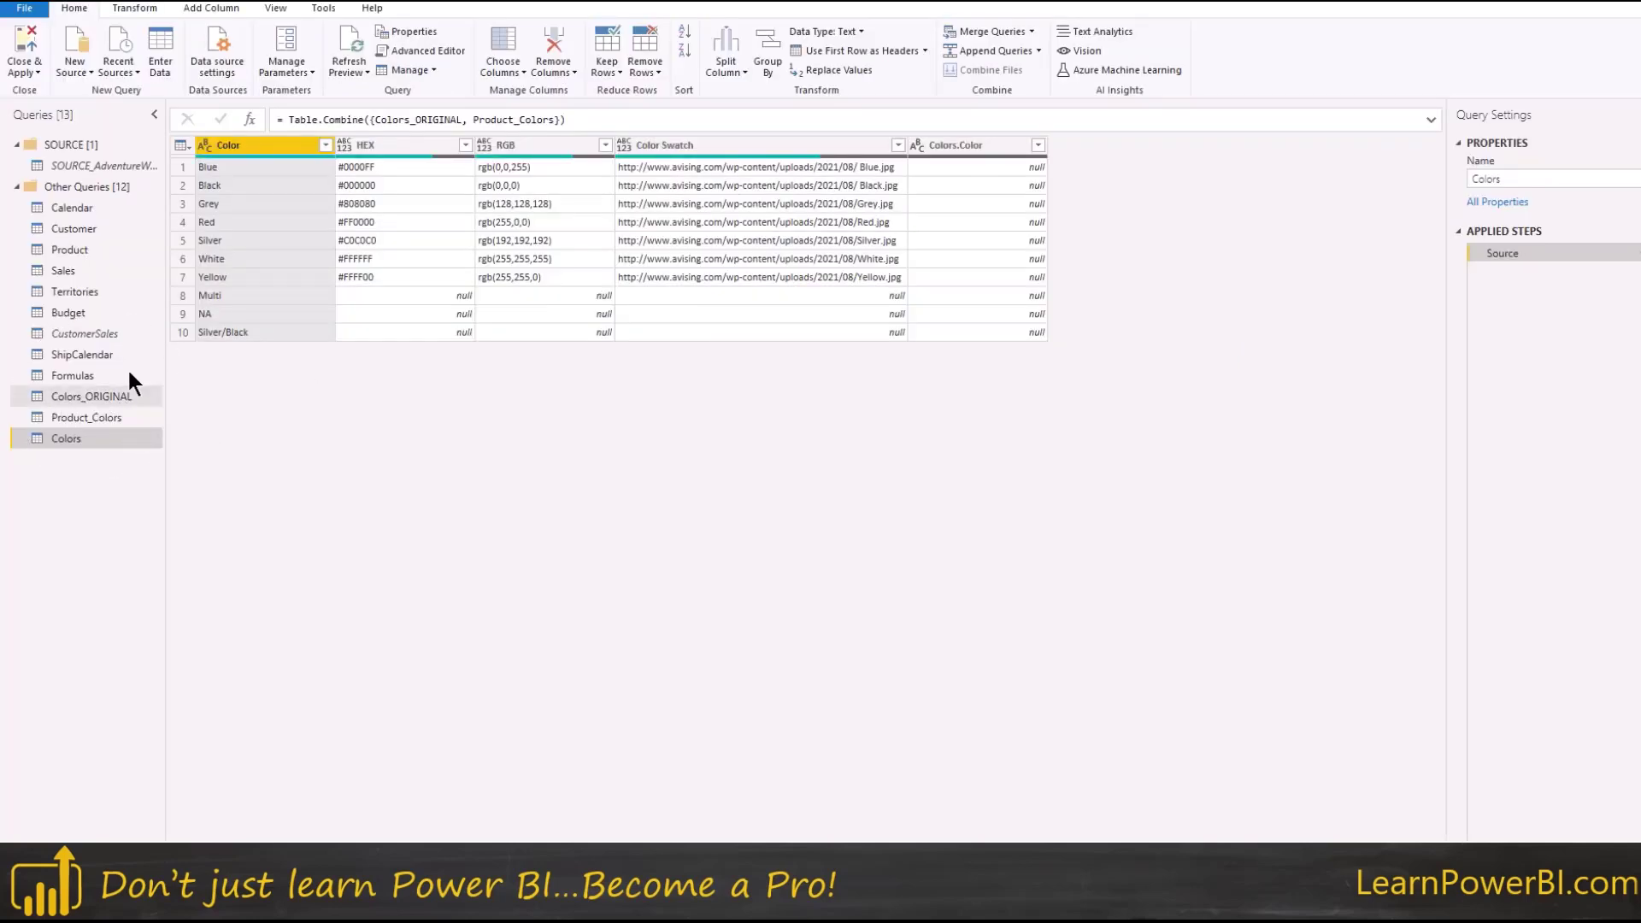
Check in full-screen Query Dependencies that Colors draws from Colors_ORIGINAL and Product_Colors.
click(277, 10)
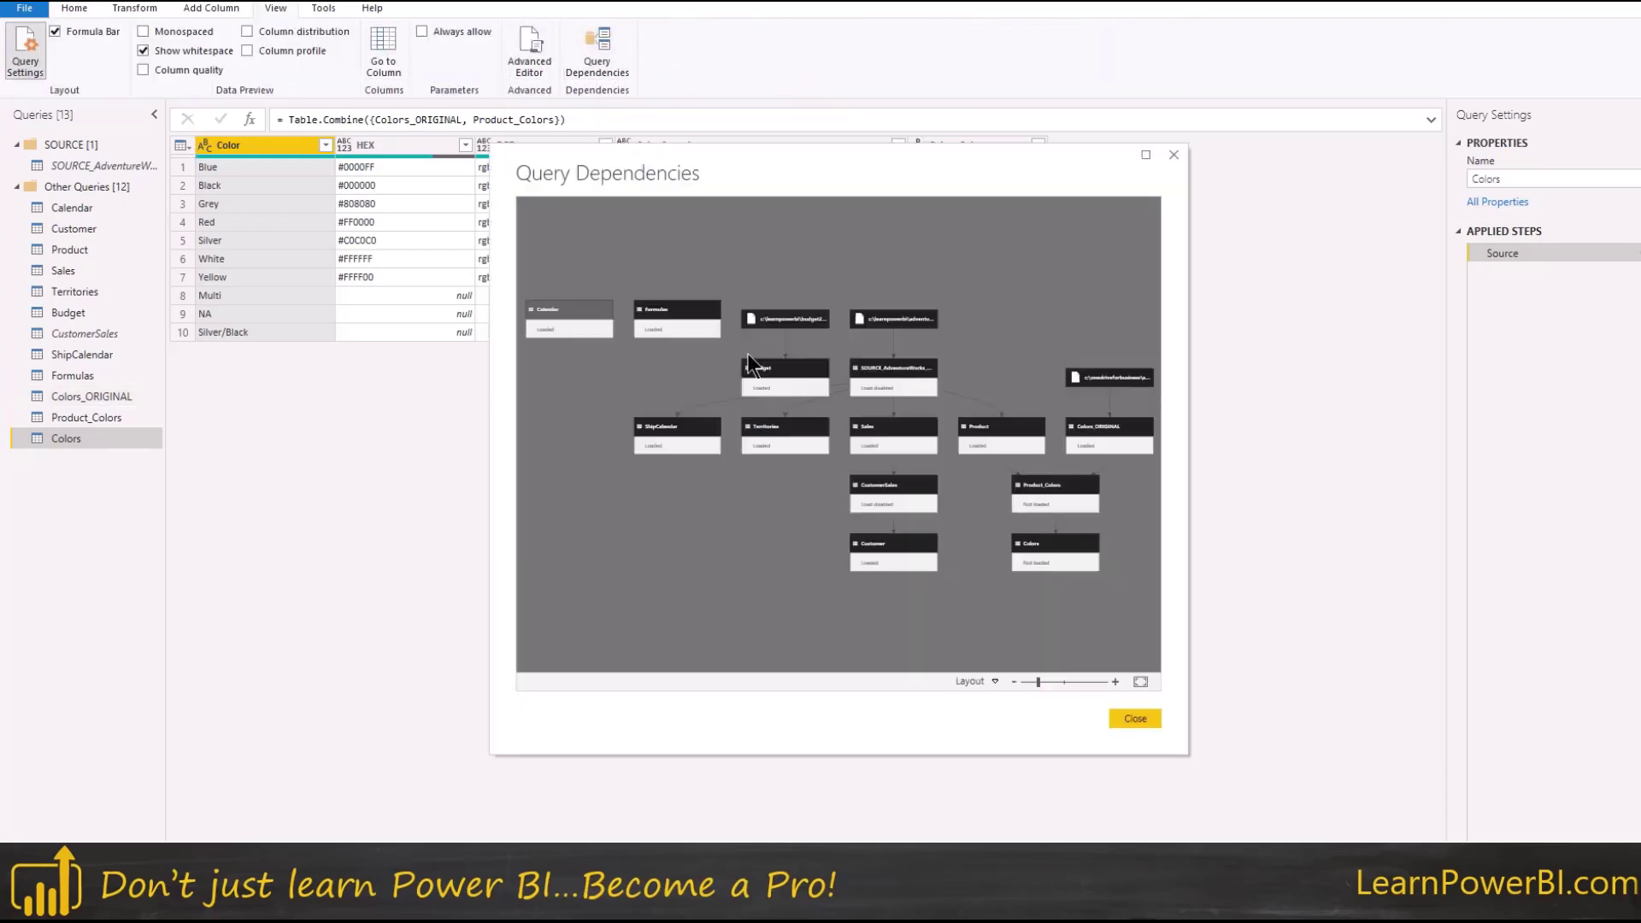
click(1145, 155)
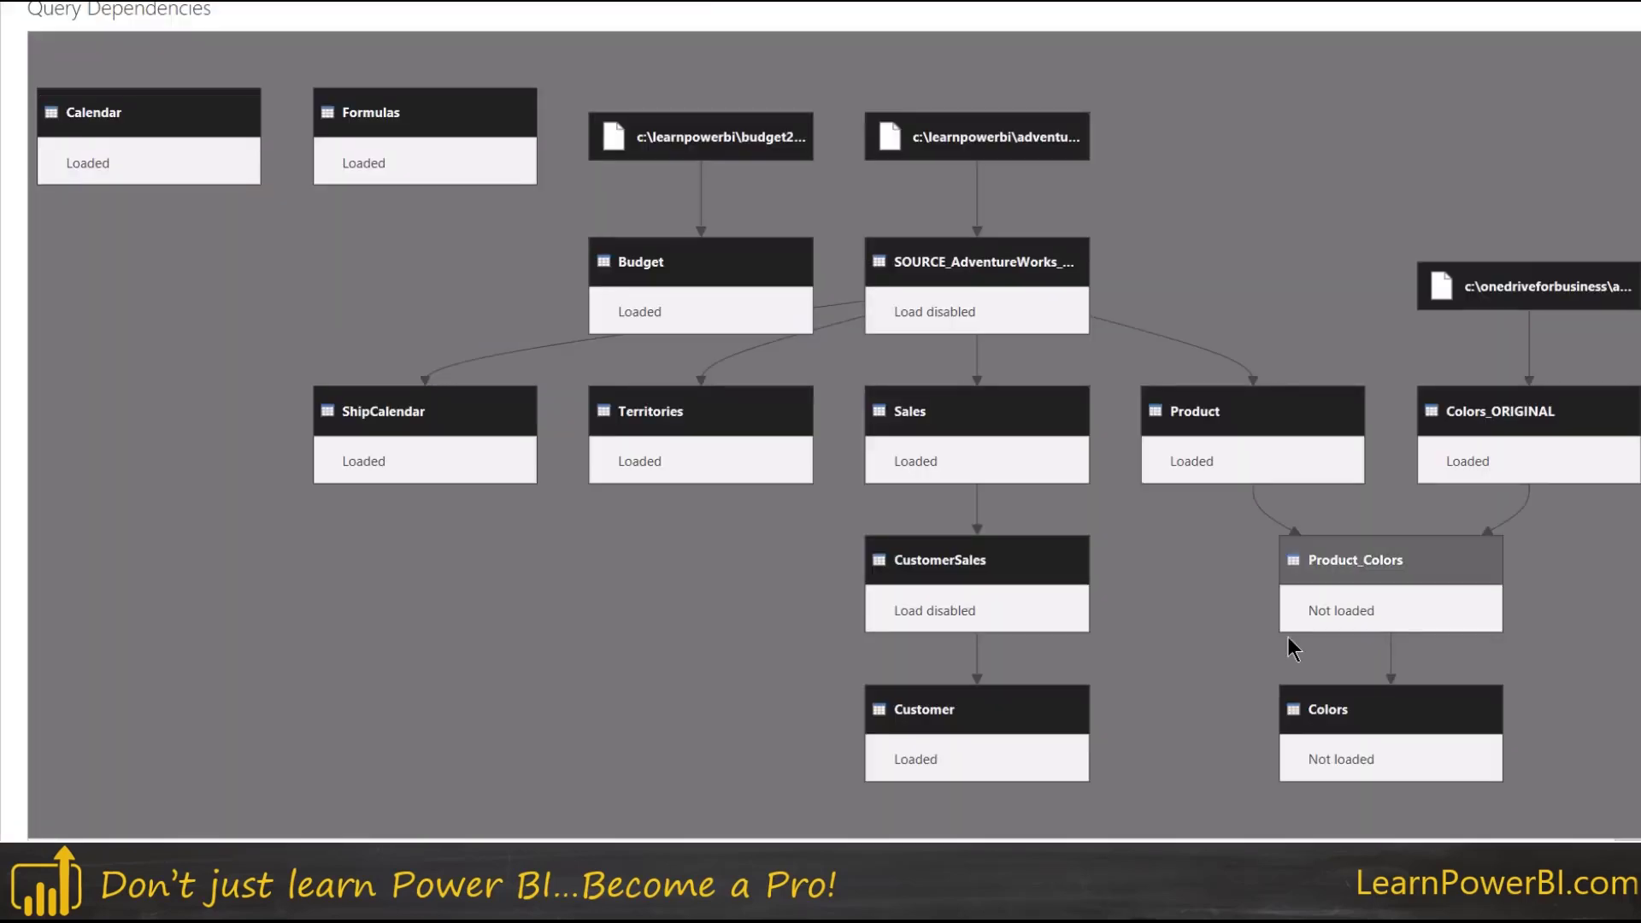
click(1415, 733)
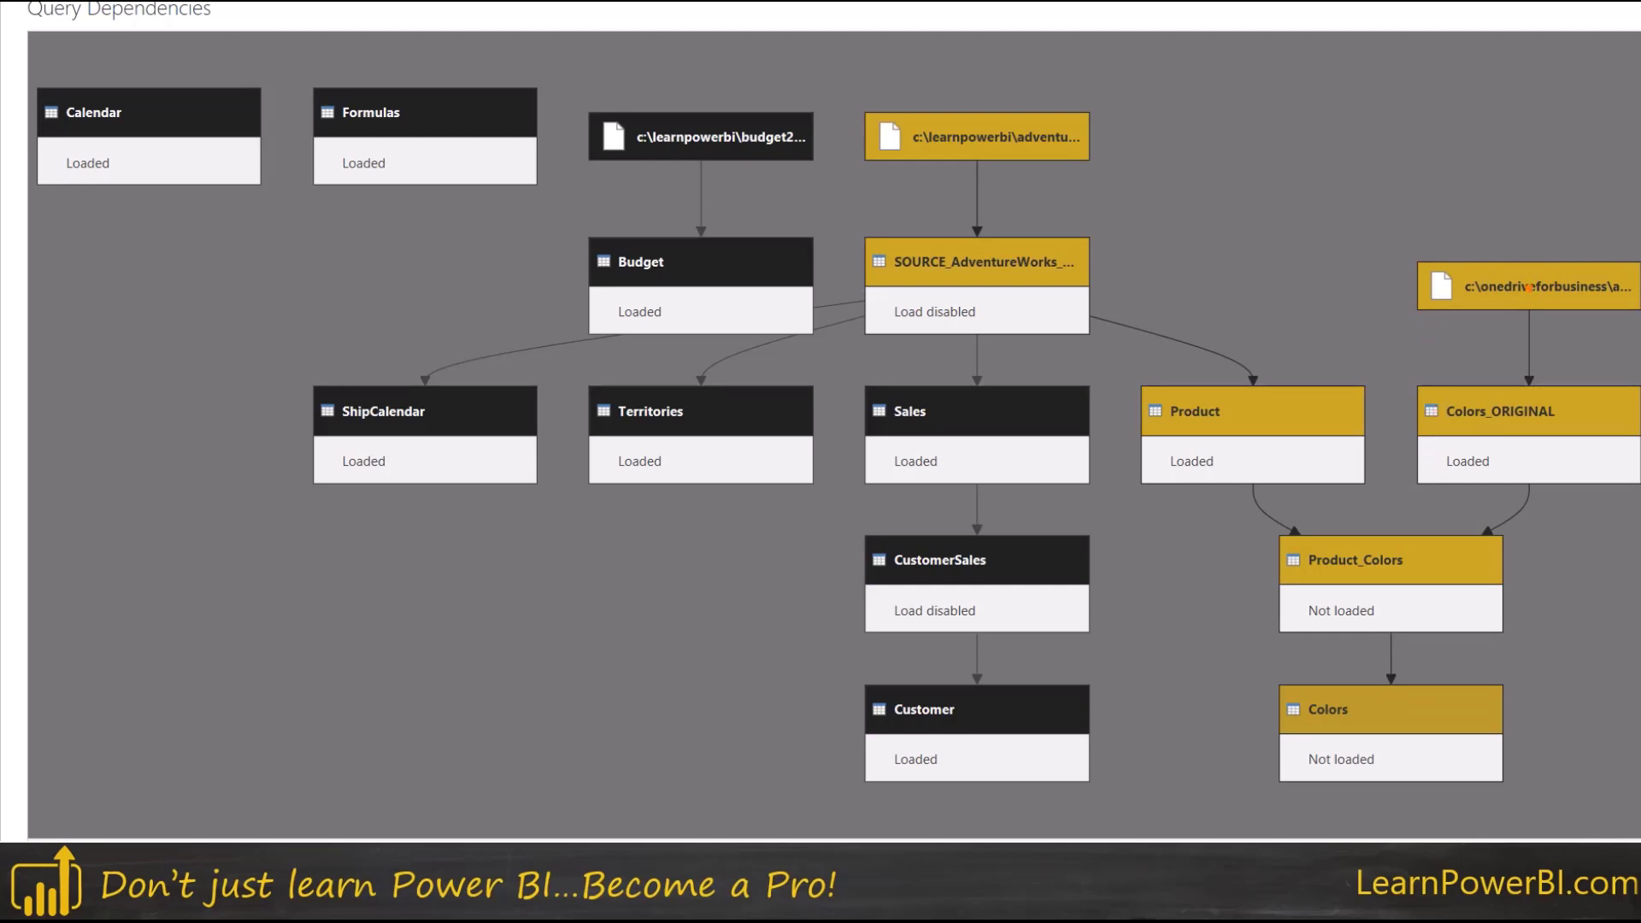
mouse_move(1529, 288)
mouse_down()
mouse_move(1529, 452)
mouse_move(1413, 536)
mouse_move(1406, 594)
mouse_move(1390, 570)
mouse_move(1413, 596)
mouse_up()
mouse_move(982, 165)
mouse_down()
mouse_move(1010, 318)
mouse_move(1202, 359)
mouse_move(1337, 559)
mouse_move(1320, 602)
mouse_move(1282, 549)
mouse_up()
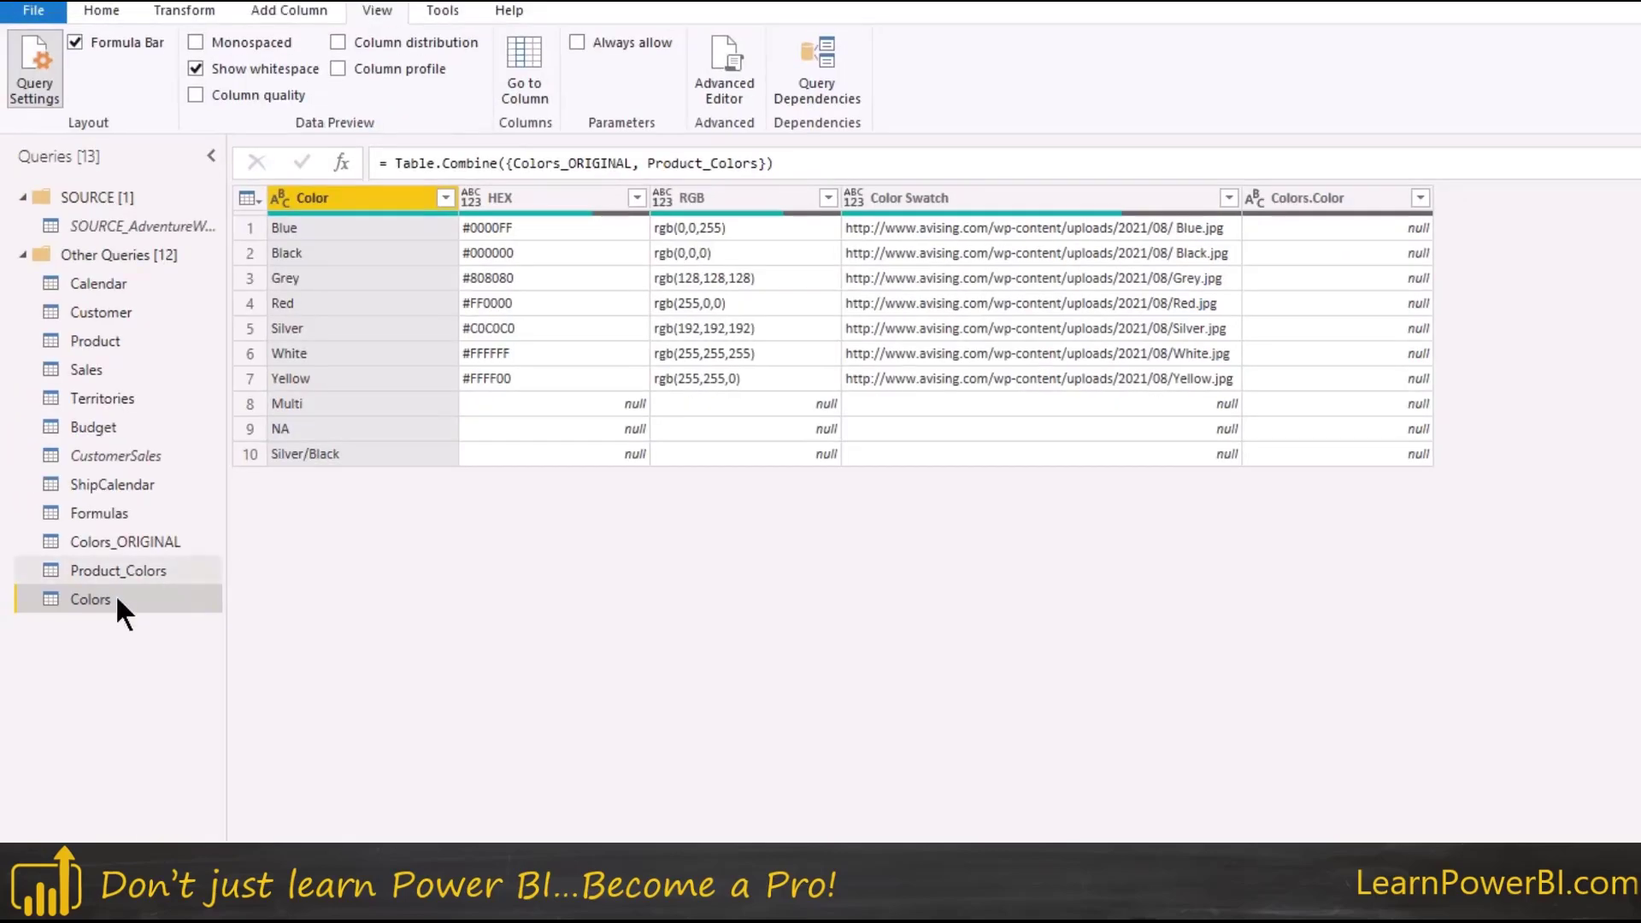
Disable load for the Colors_ORIGINAL query, accepting the data-loss warning.
click(108, 538)
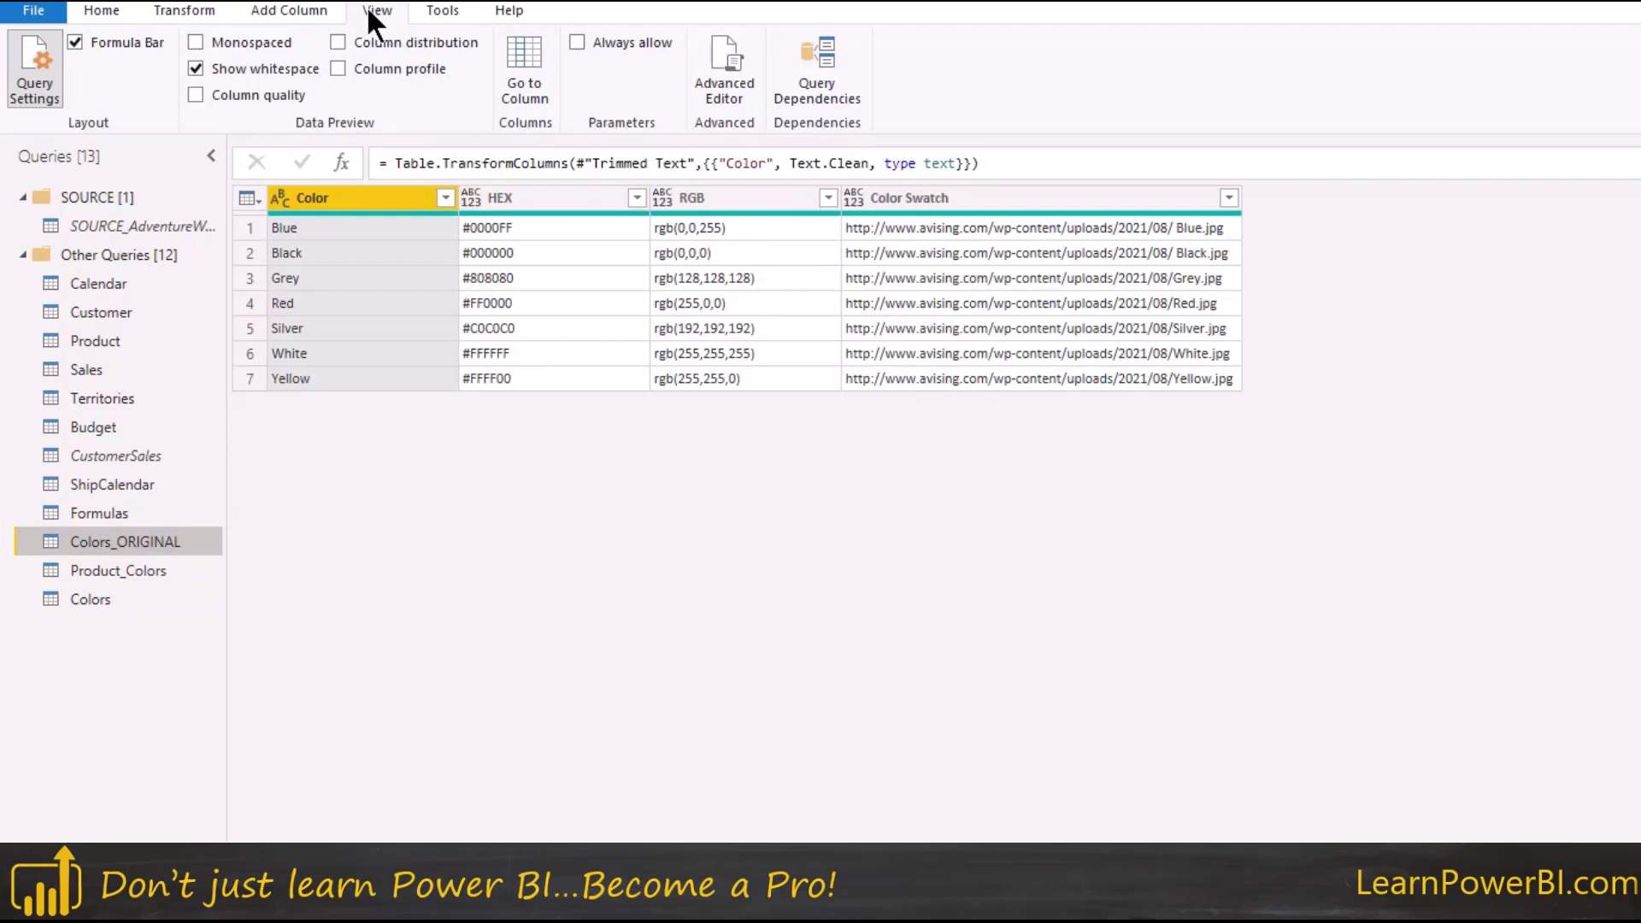
right_click(116, 541)
click(209, 677)
click(1245, 672)
Disable load for Product_Colors and confirm Colors_ORIGINAL's load stays off.
click(142, 573)
right_click(142, 572)
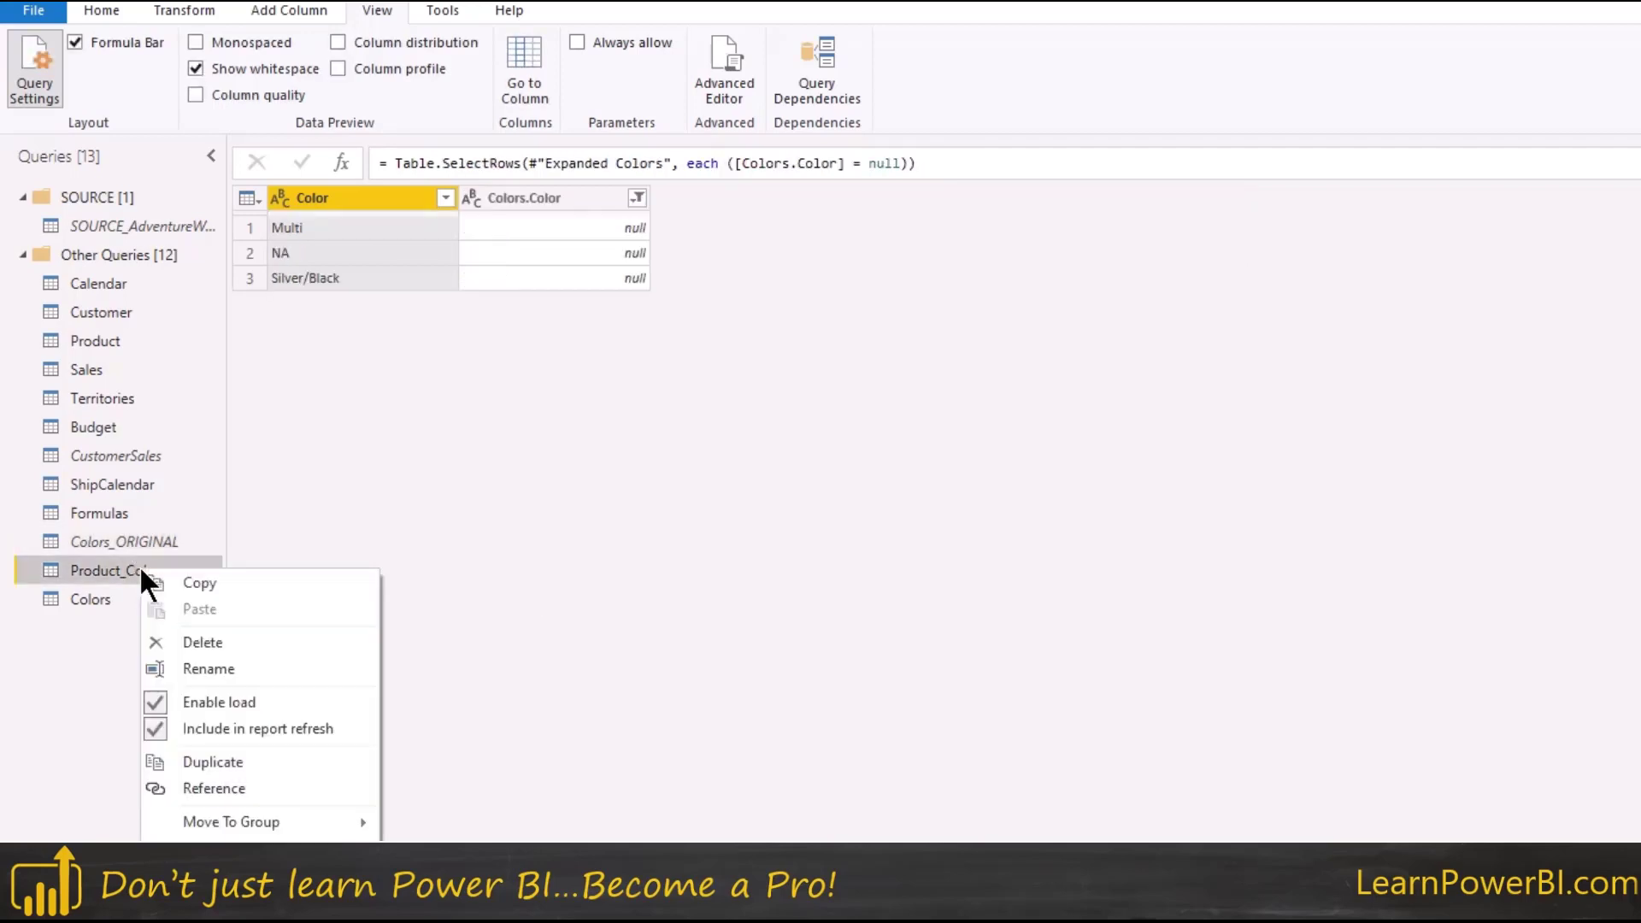
click(218, 702)
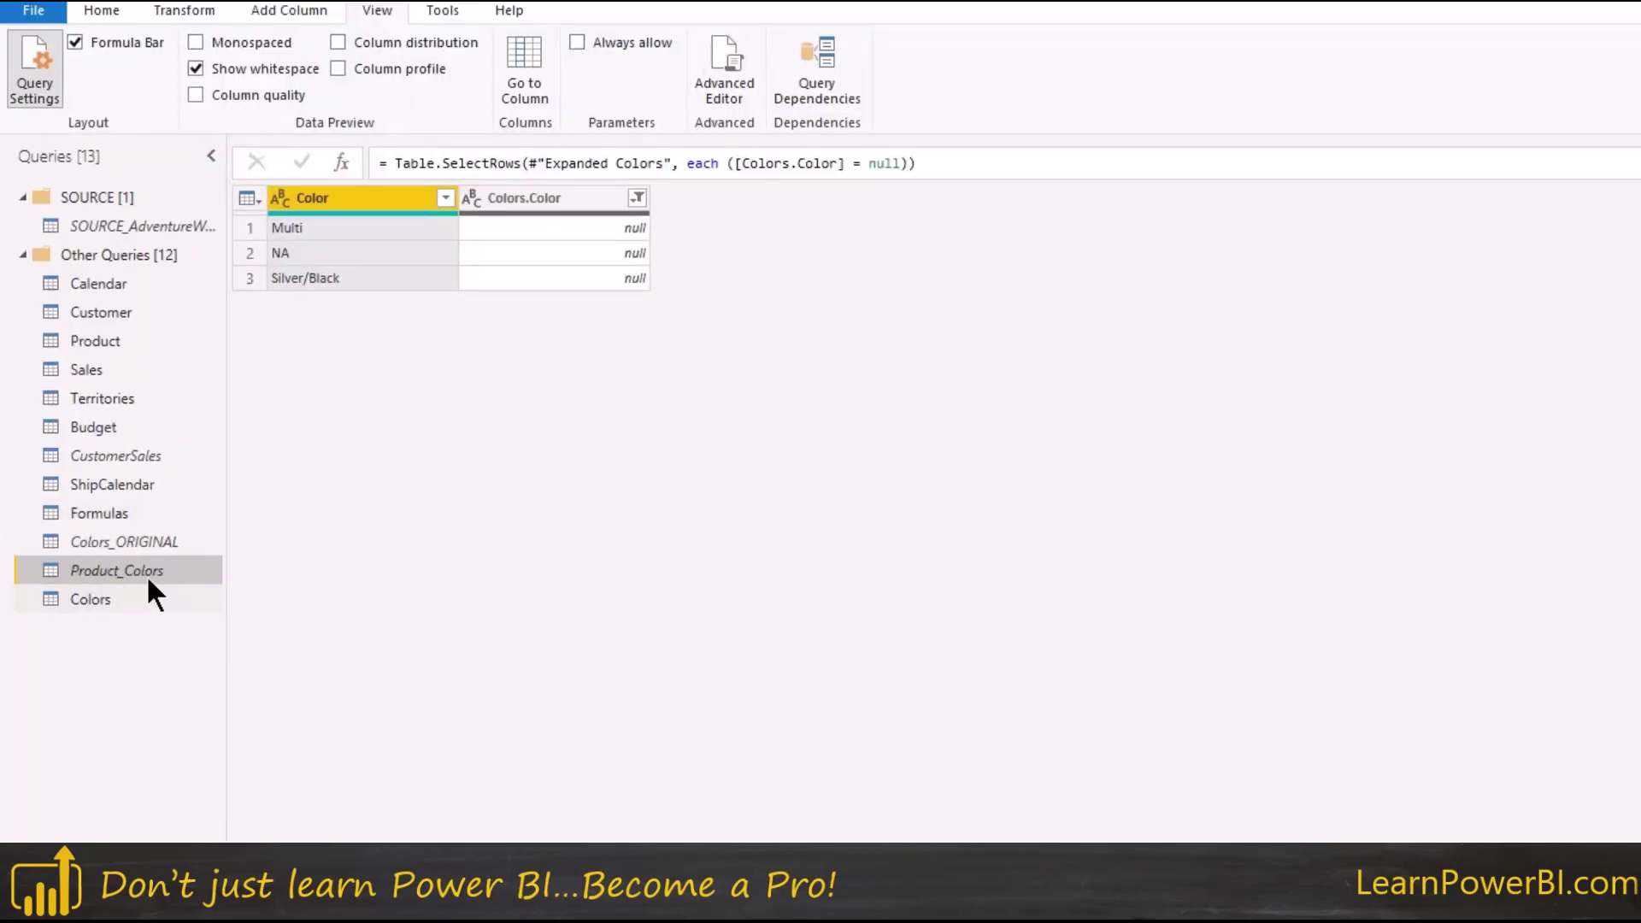
right_click(135, 544)
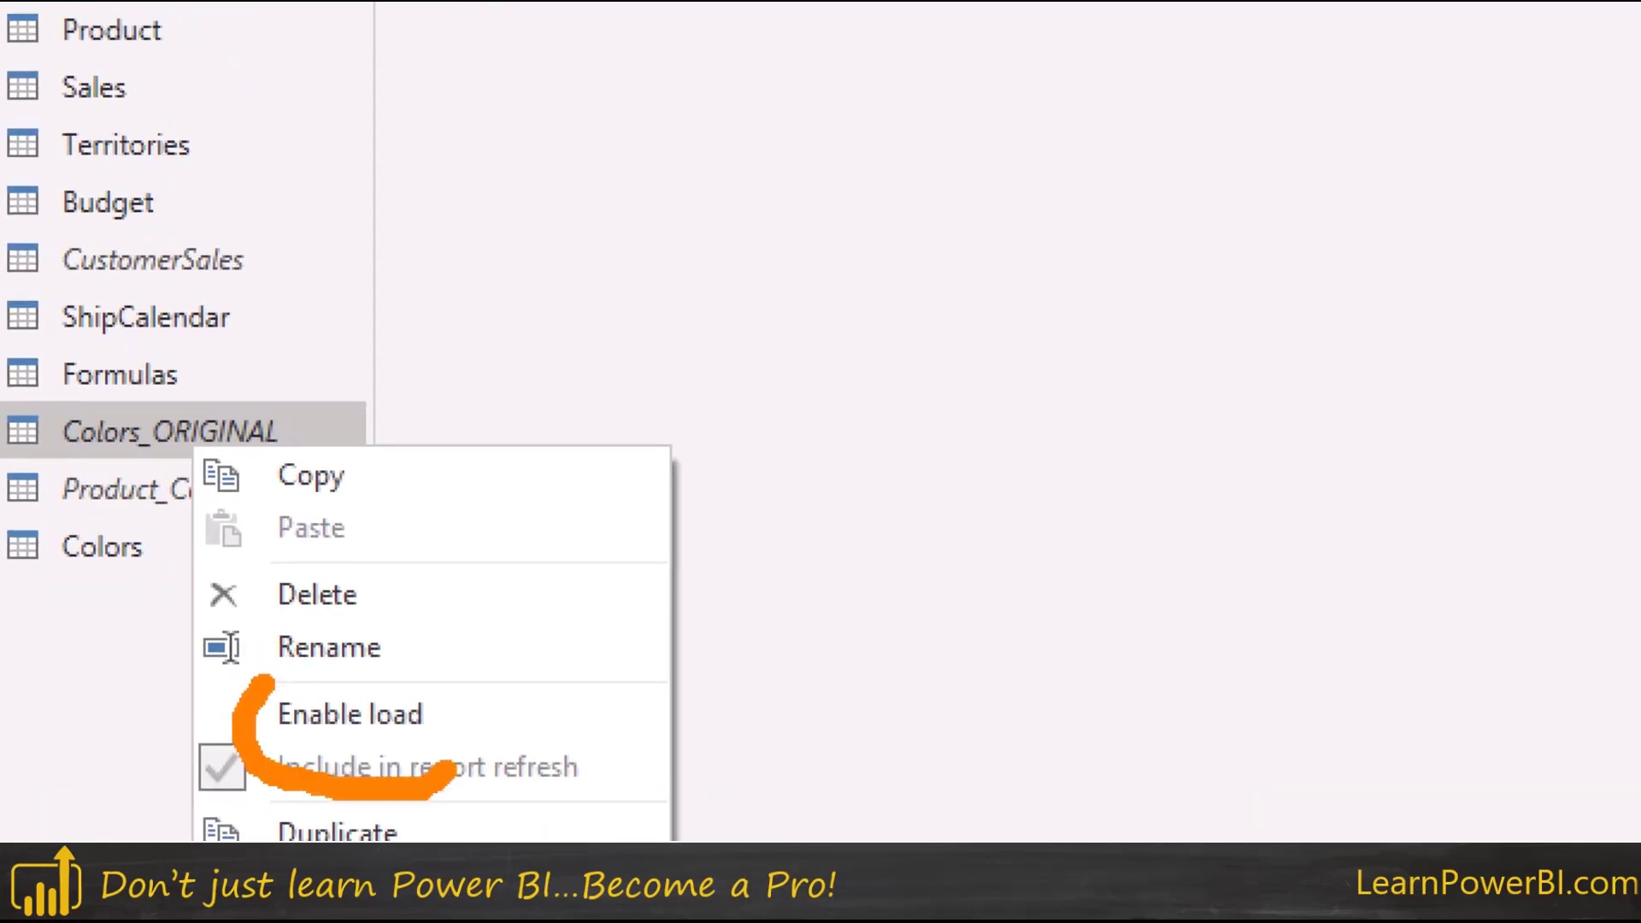
key(Escape)
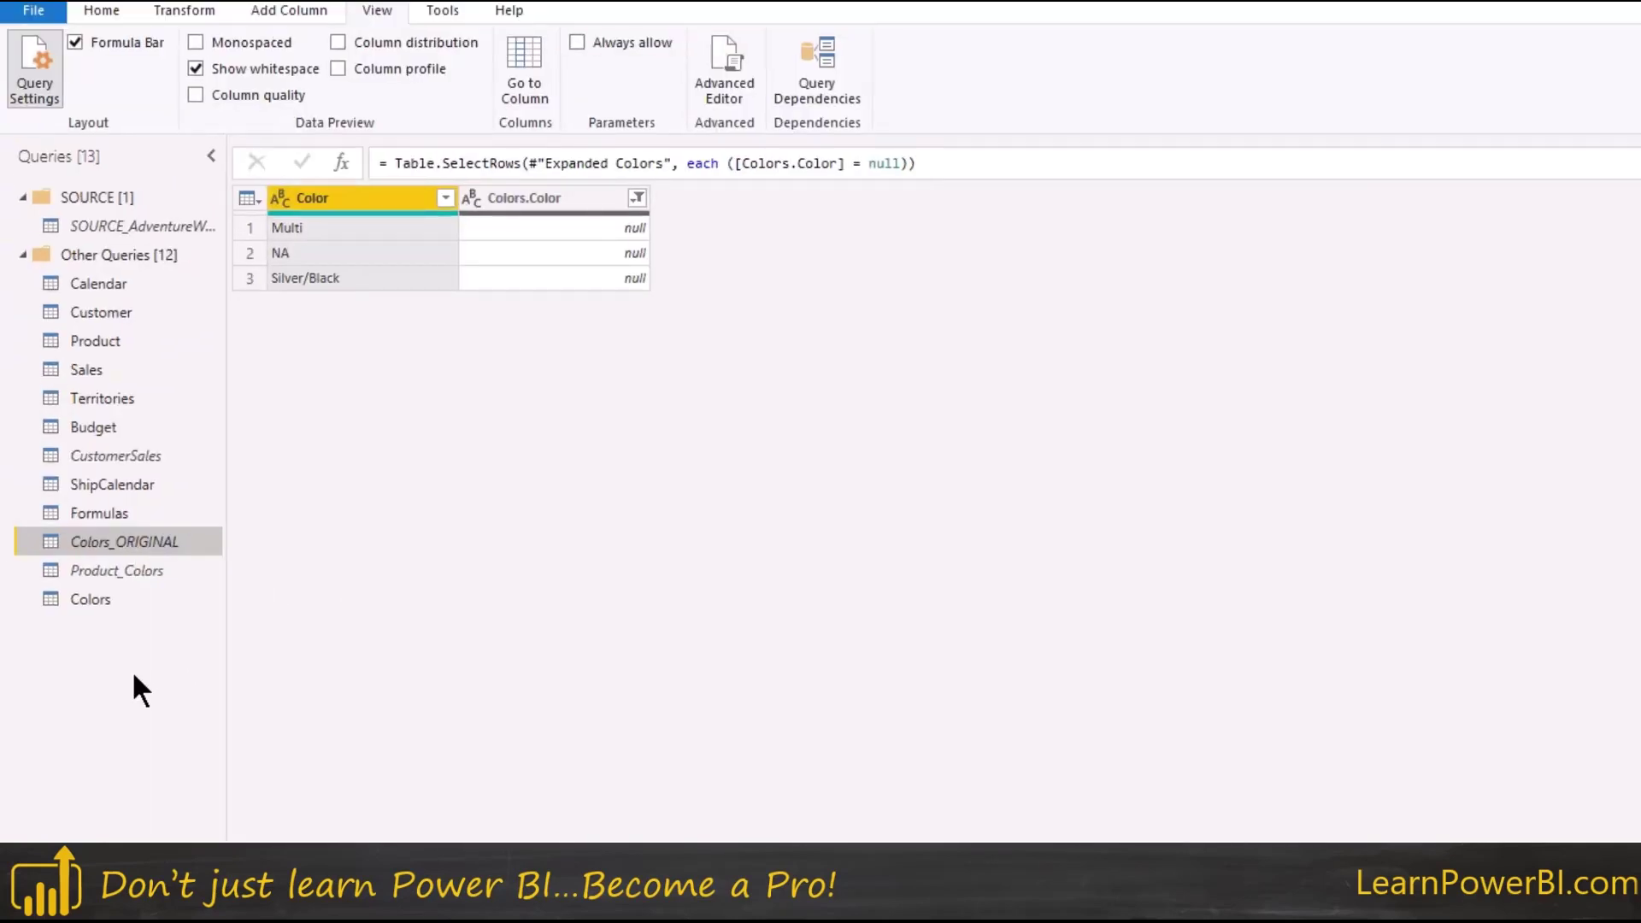
click(105, 13)
Apply the query changes and place the Colors table beside Product on the Layout 2 diagram.
click(44, 55)
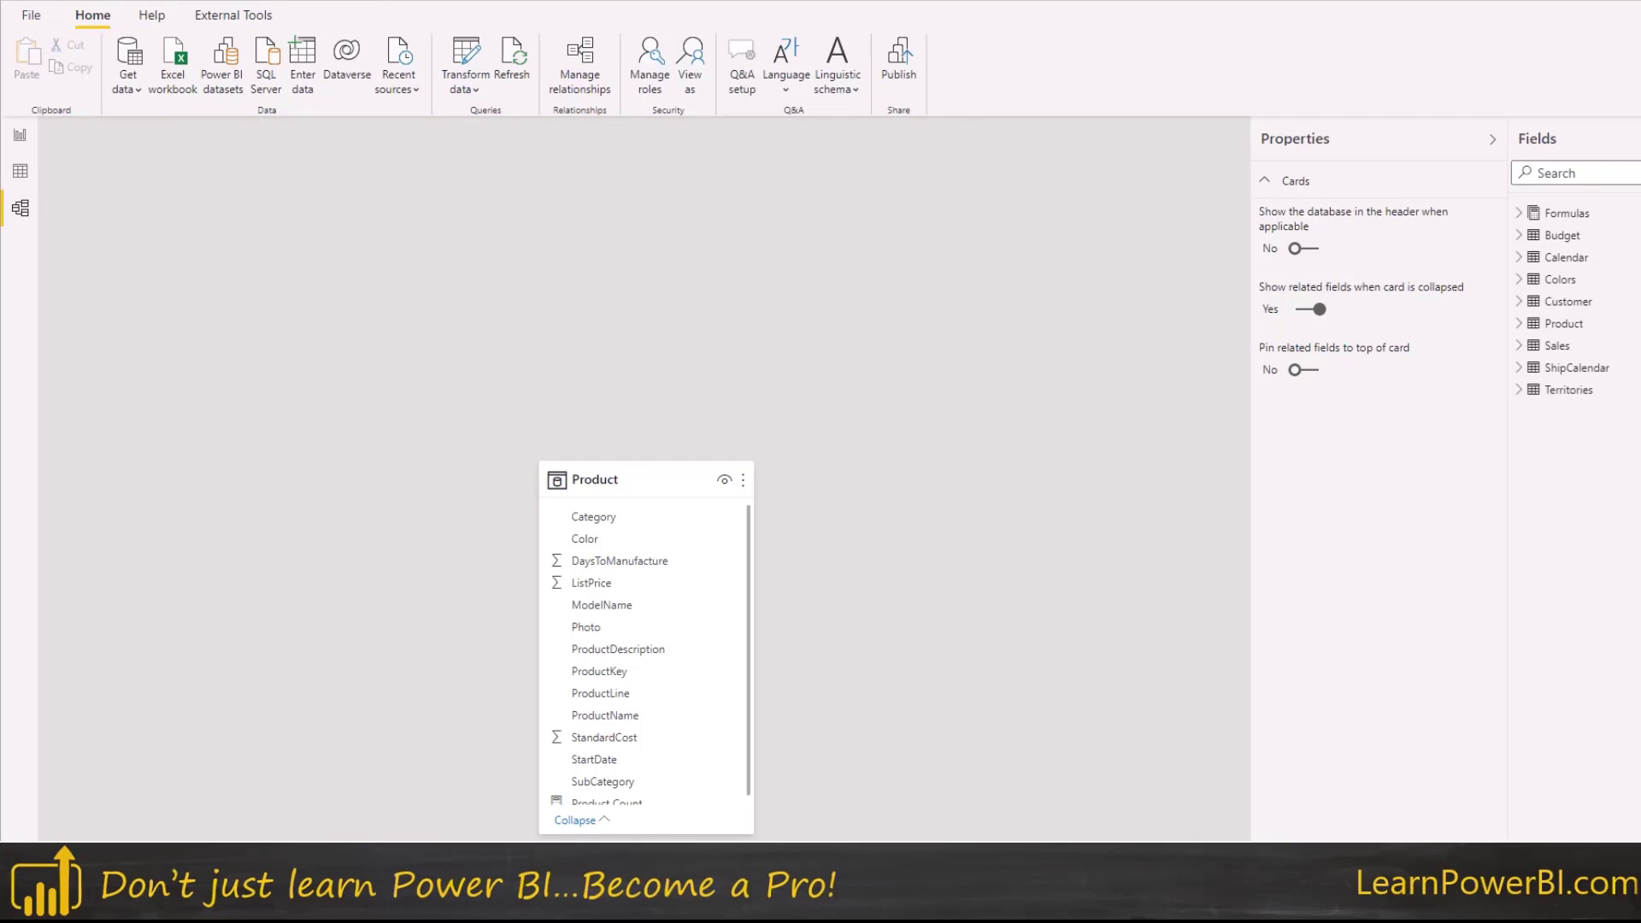
drag(641, 479, 652, 412)
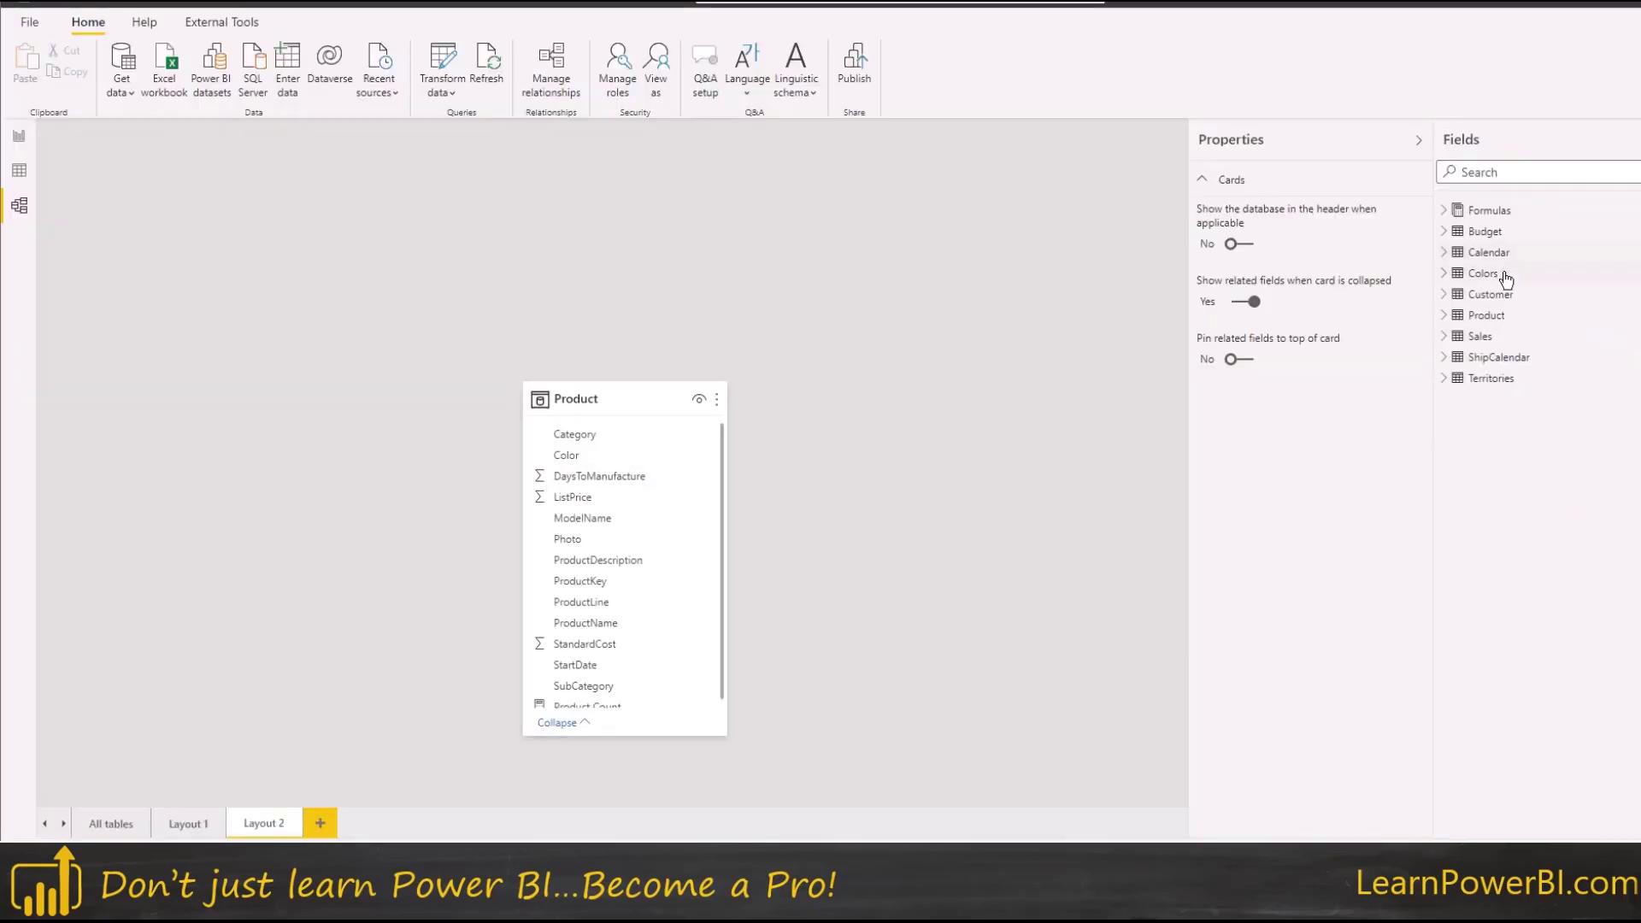
drag(1502, 287, 410, 233)
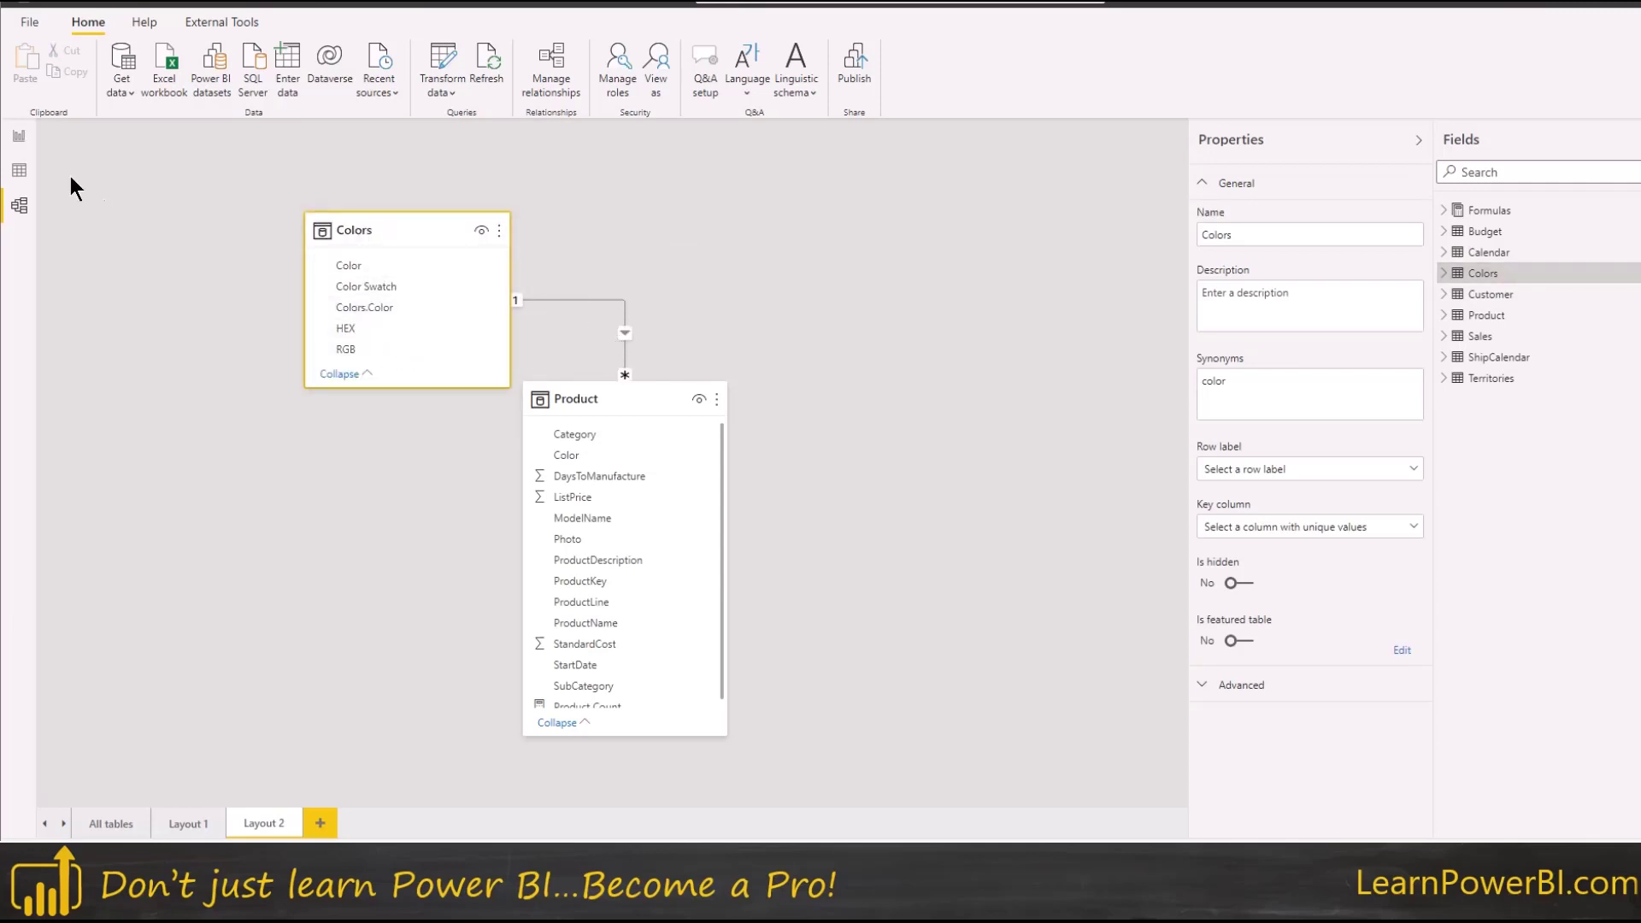
On Scenario 1: Values Missing, replace the table visual's broken field with Colors > Color.
click(20, 136)
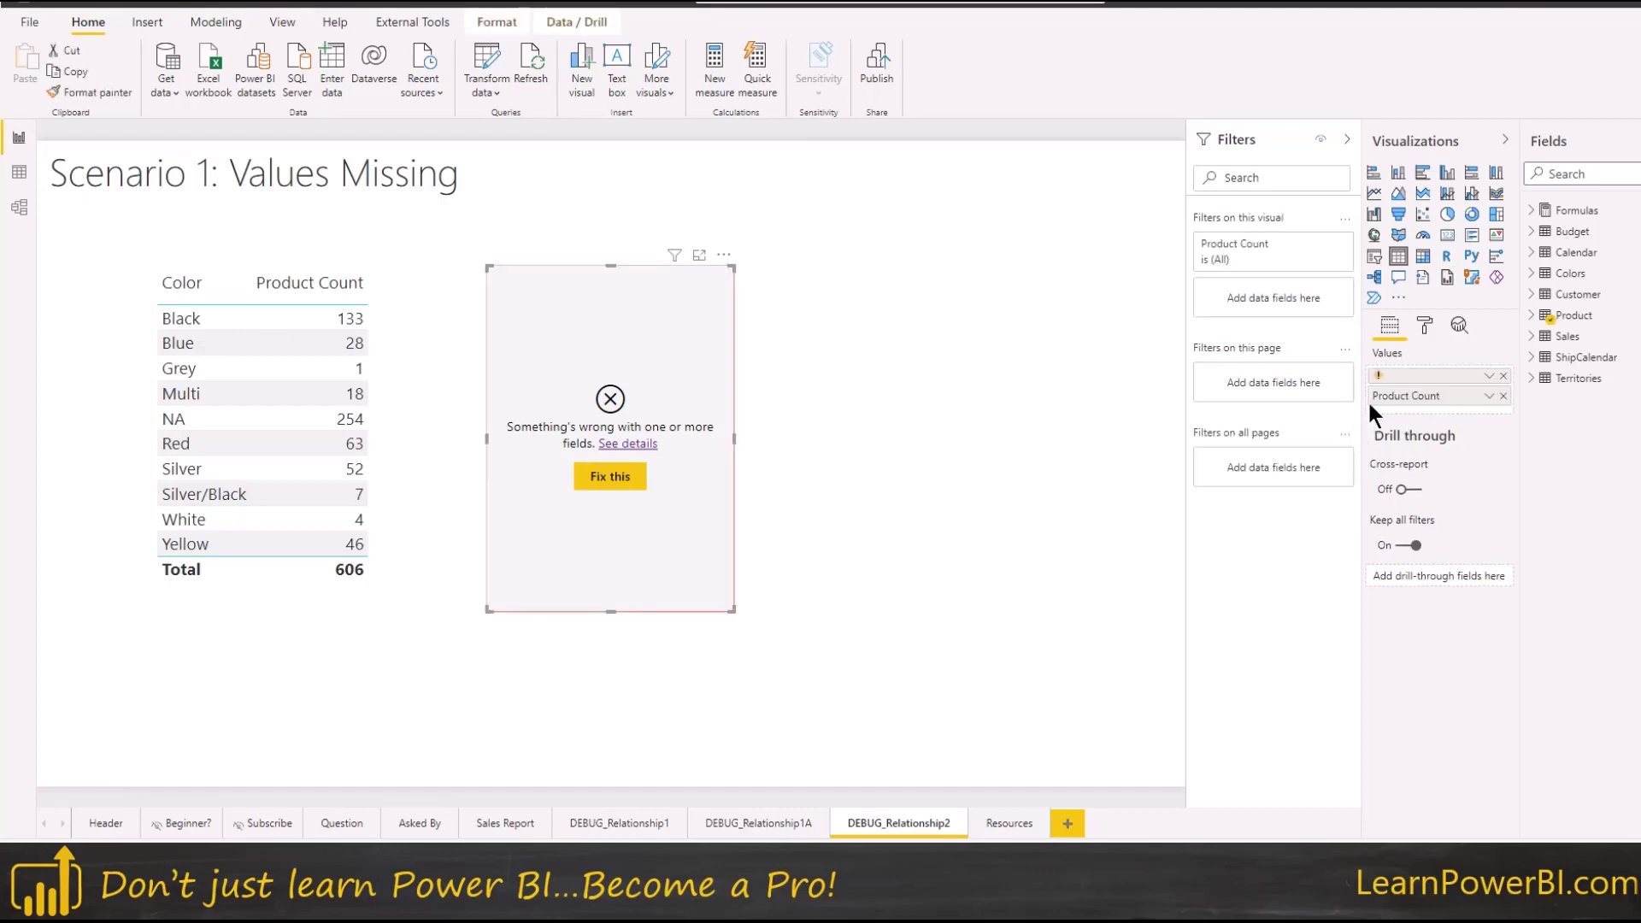
click(1504, 376)
click(1532, 274)
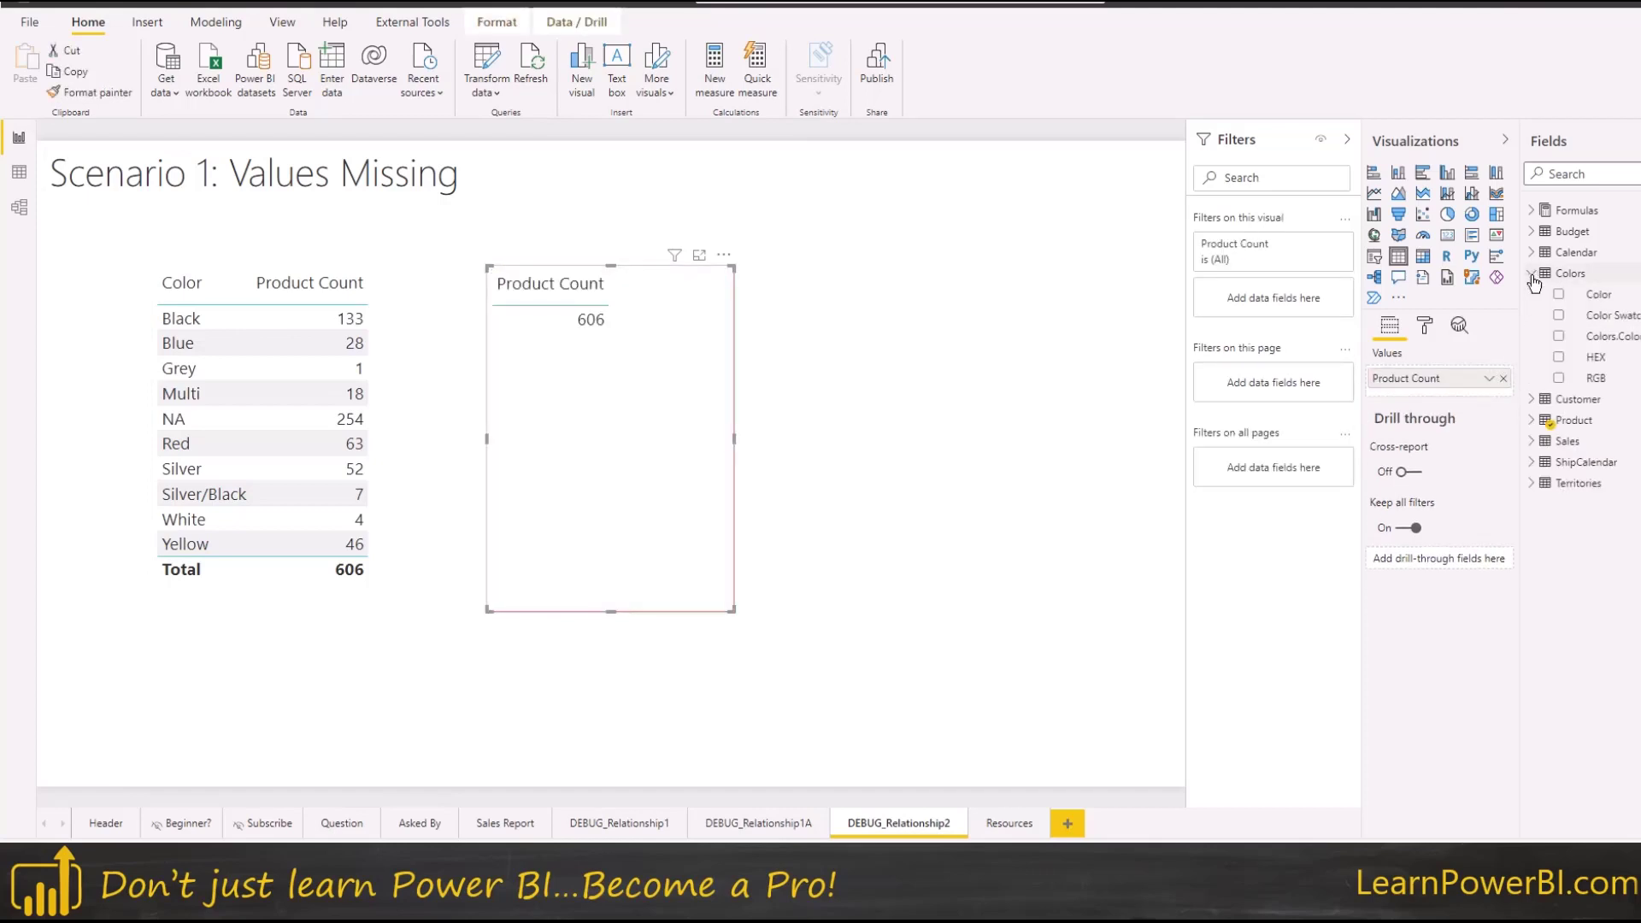
drag(1590, 299, 1463, 374)
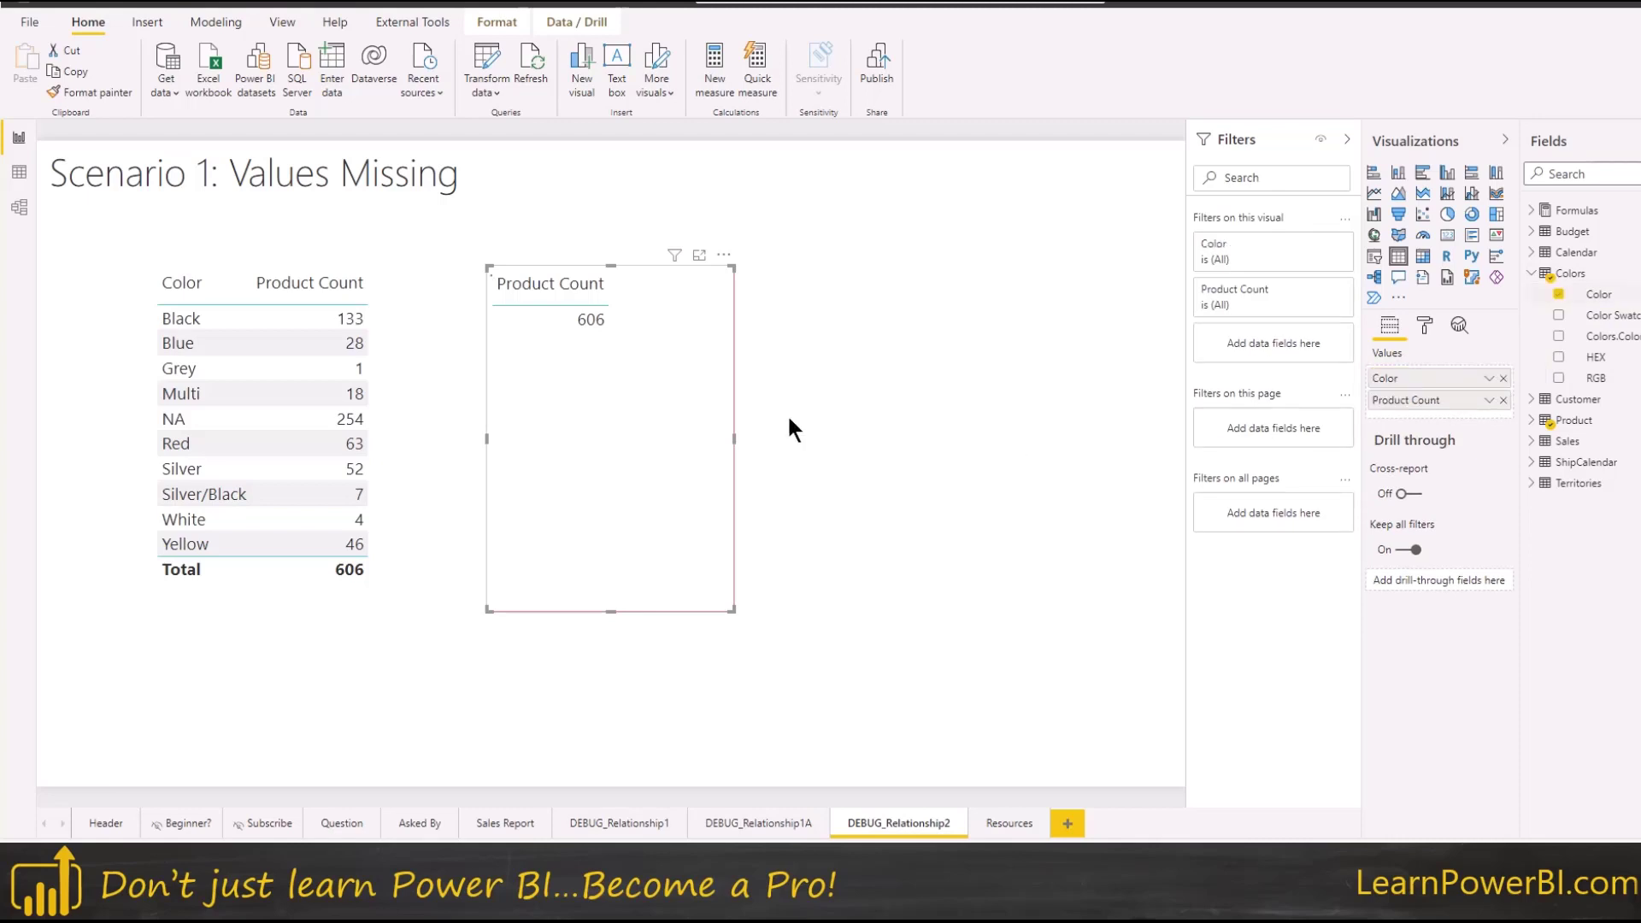
click(467, 538)
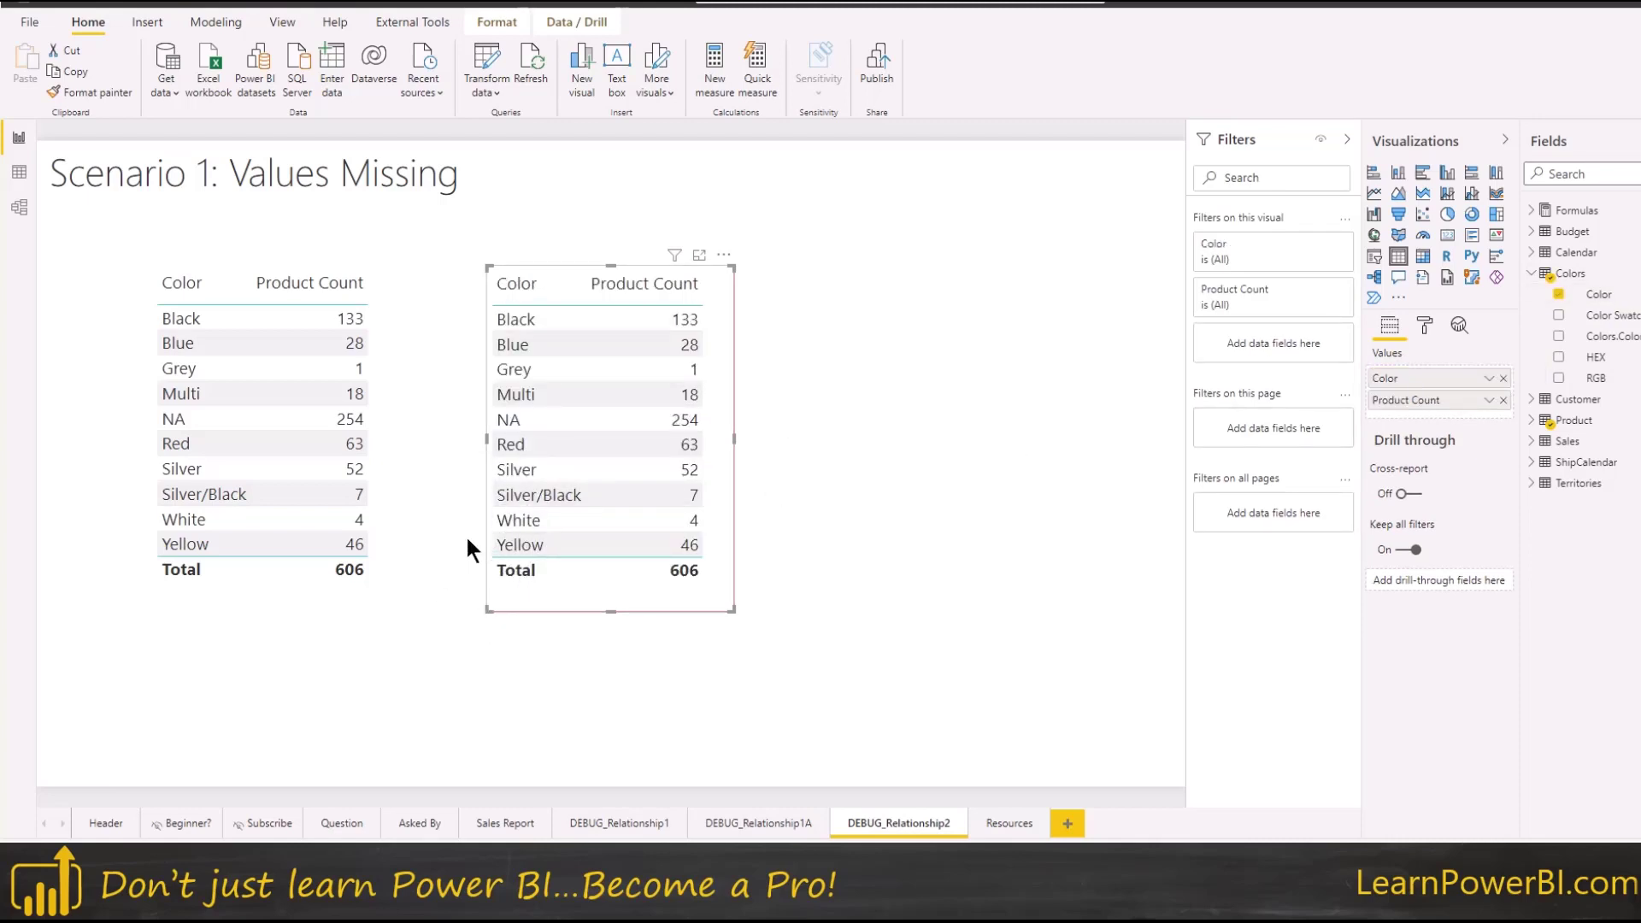
click(840, 496)
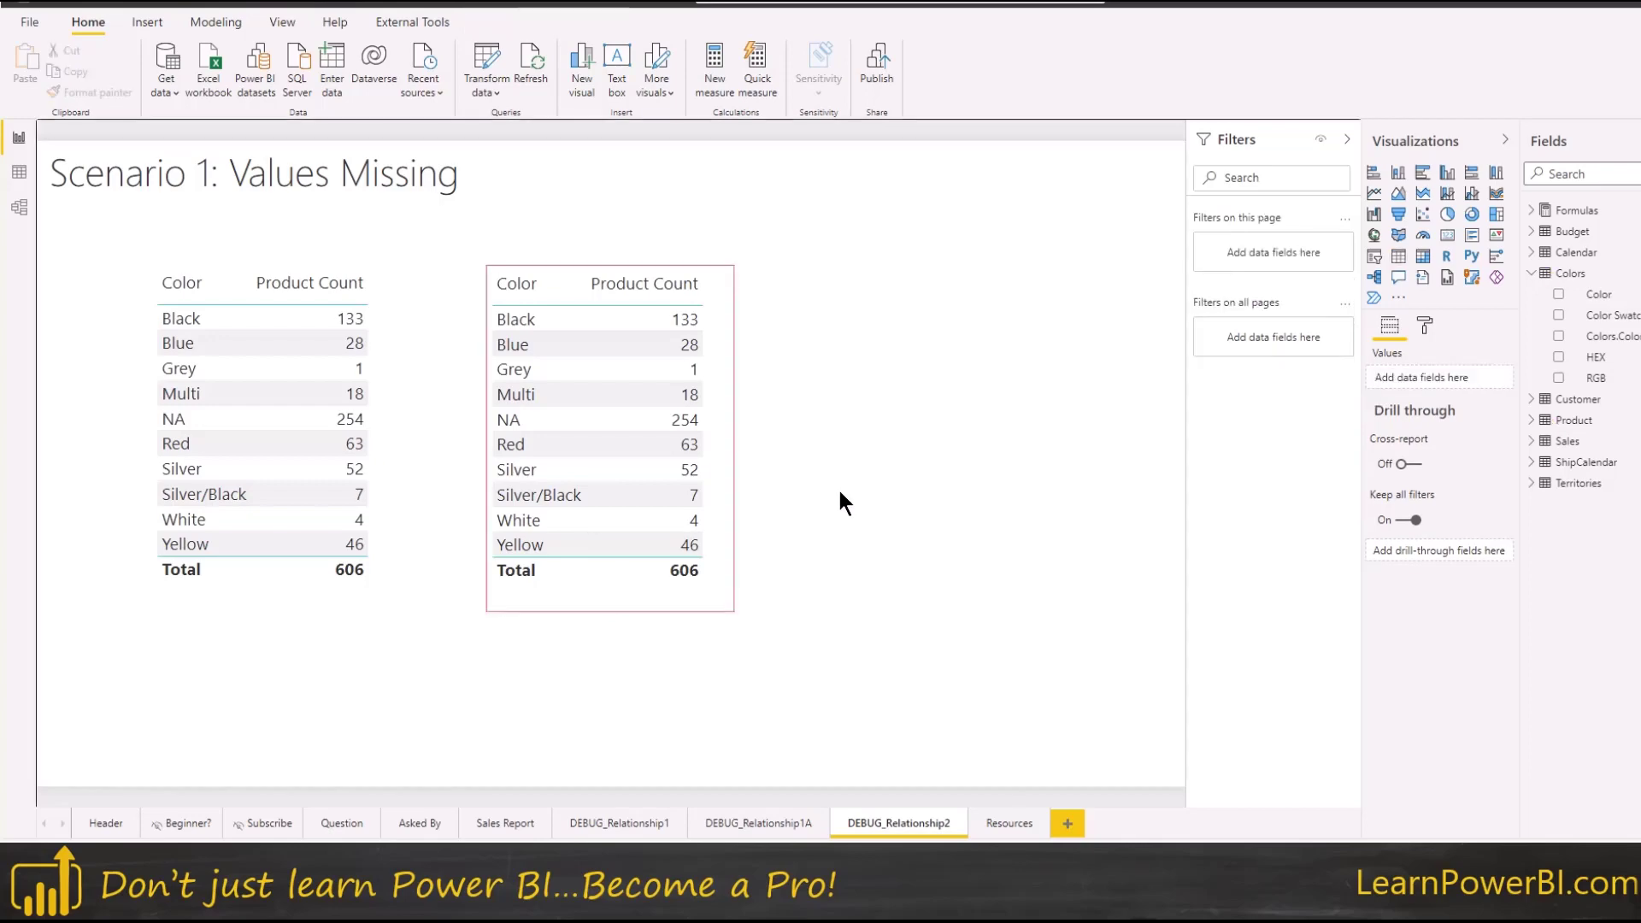
In Data view, compare Colors rows with Product's Color column; Multi, NA, Silver/Black lack HEX/RGB.
click(19, 171)
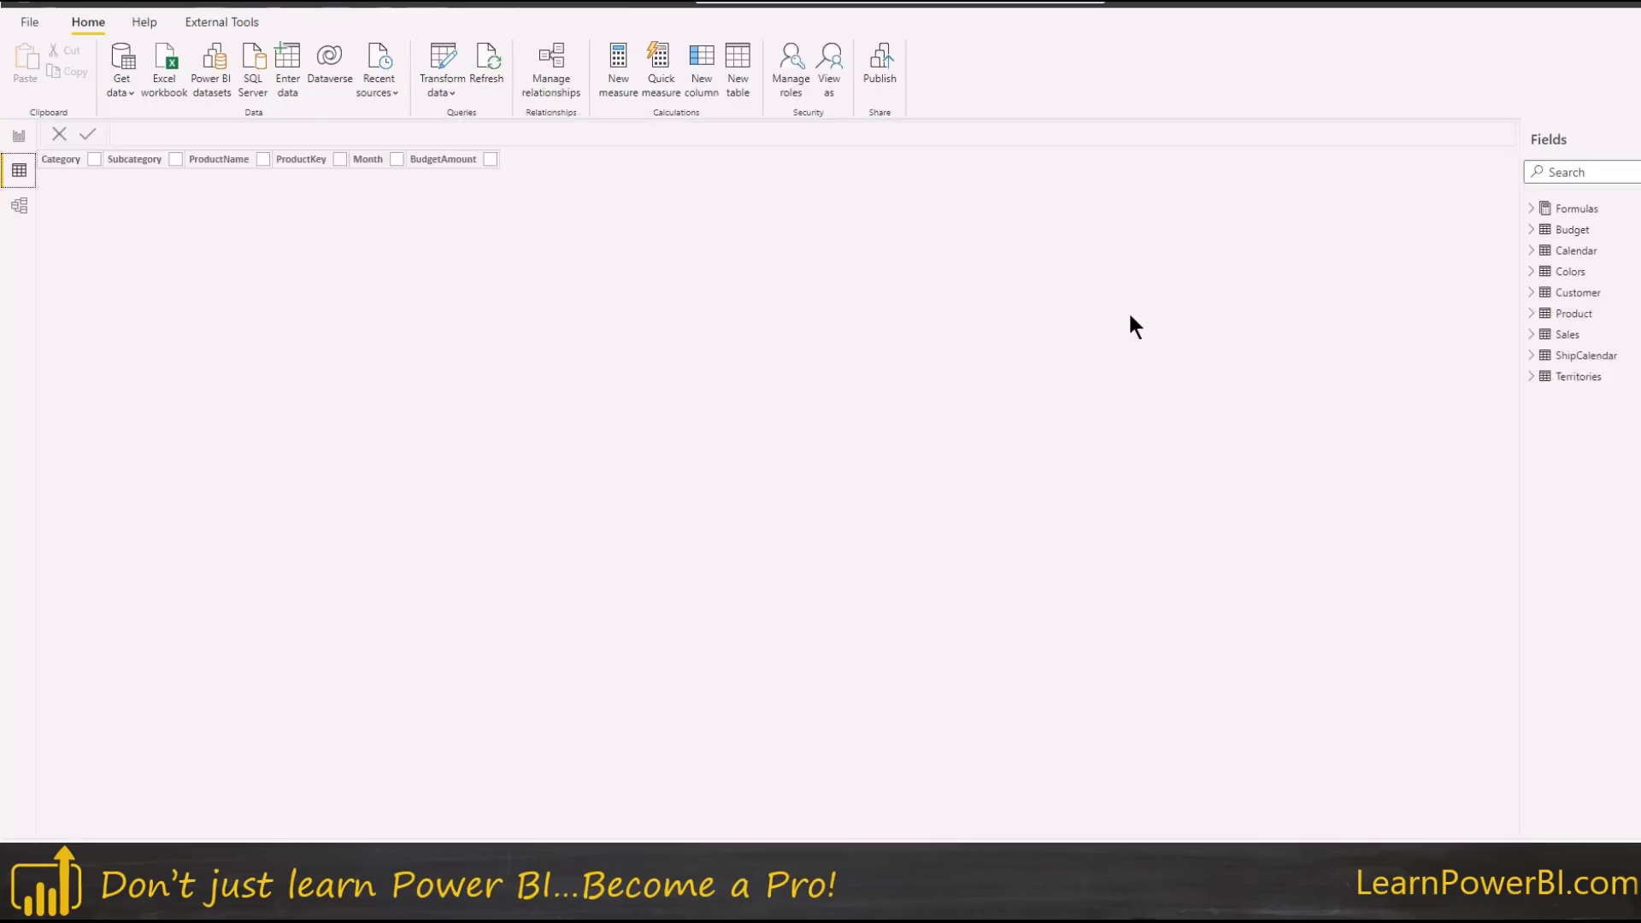
click(1586, 271)
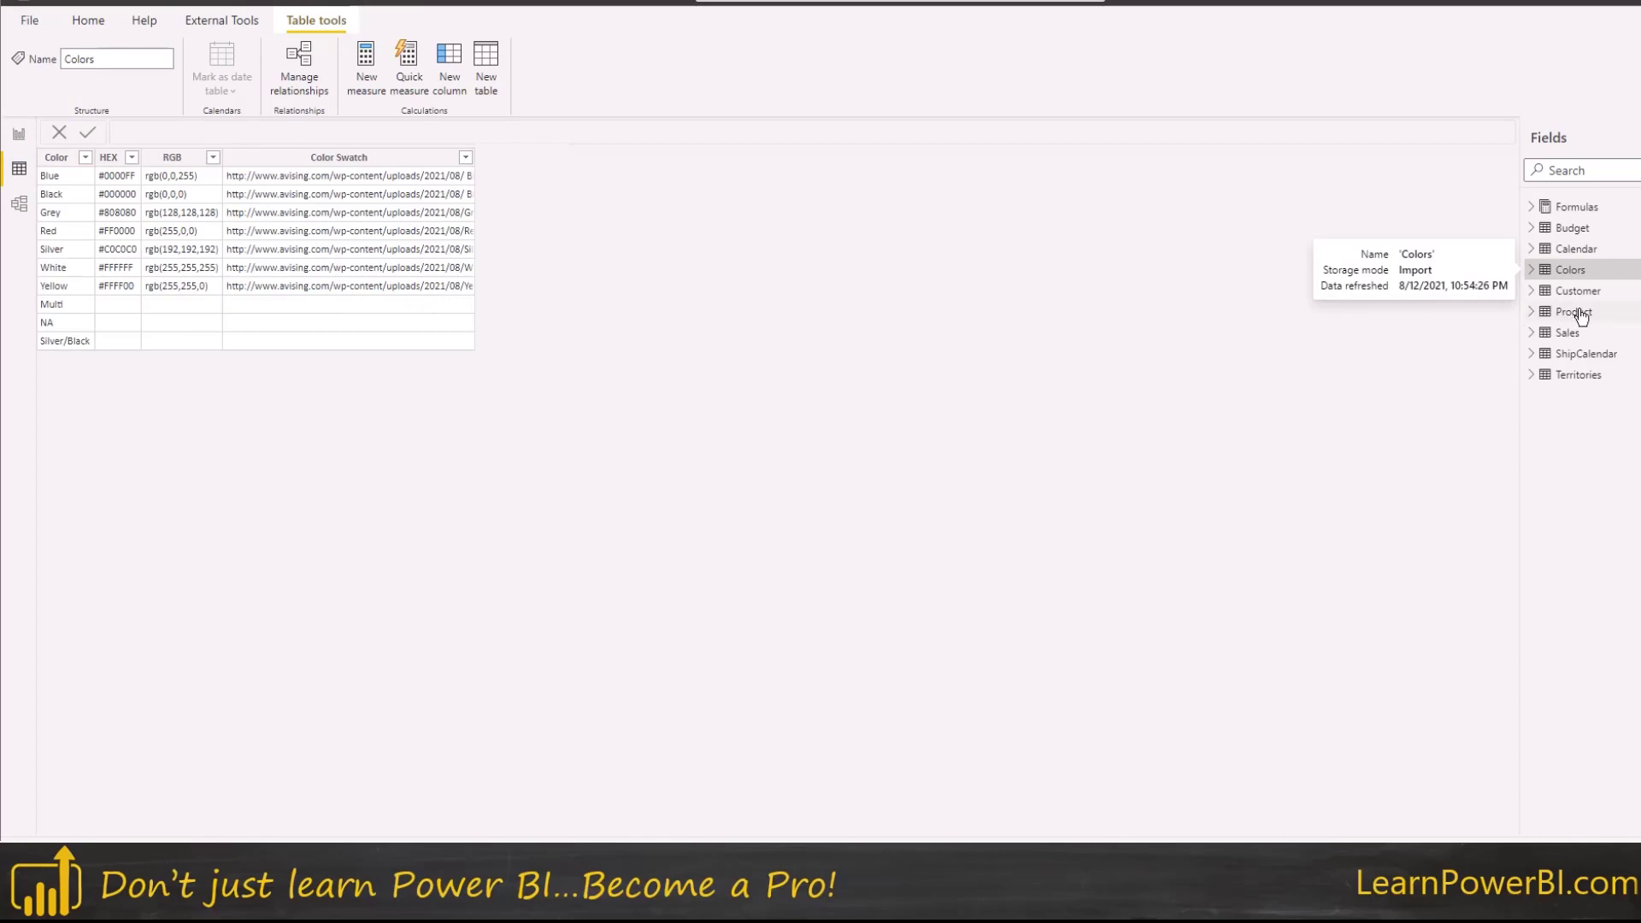
click(1577, 313)
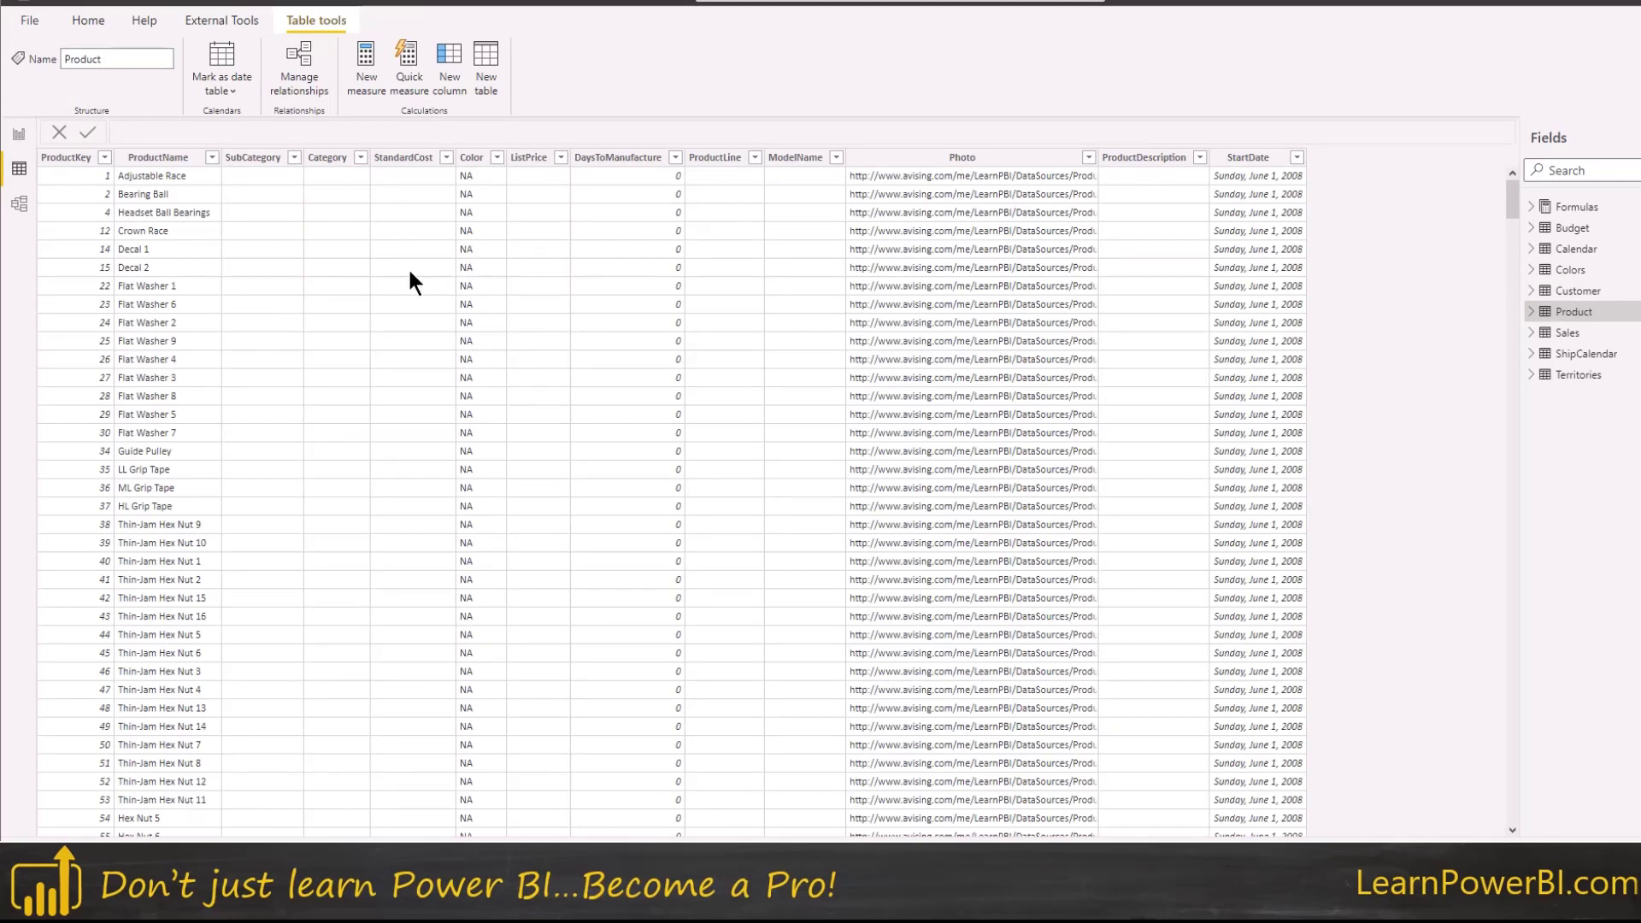
click(475, 162)
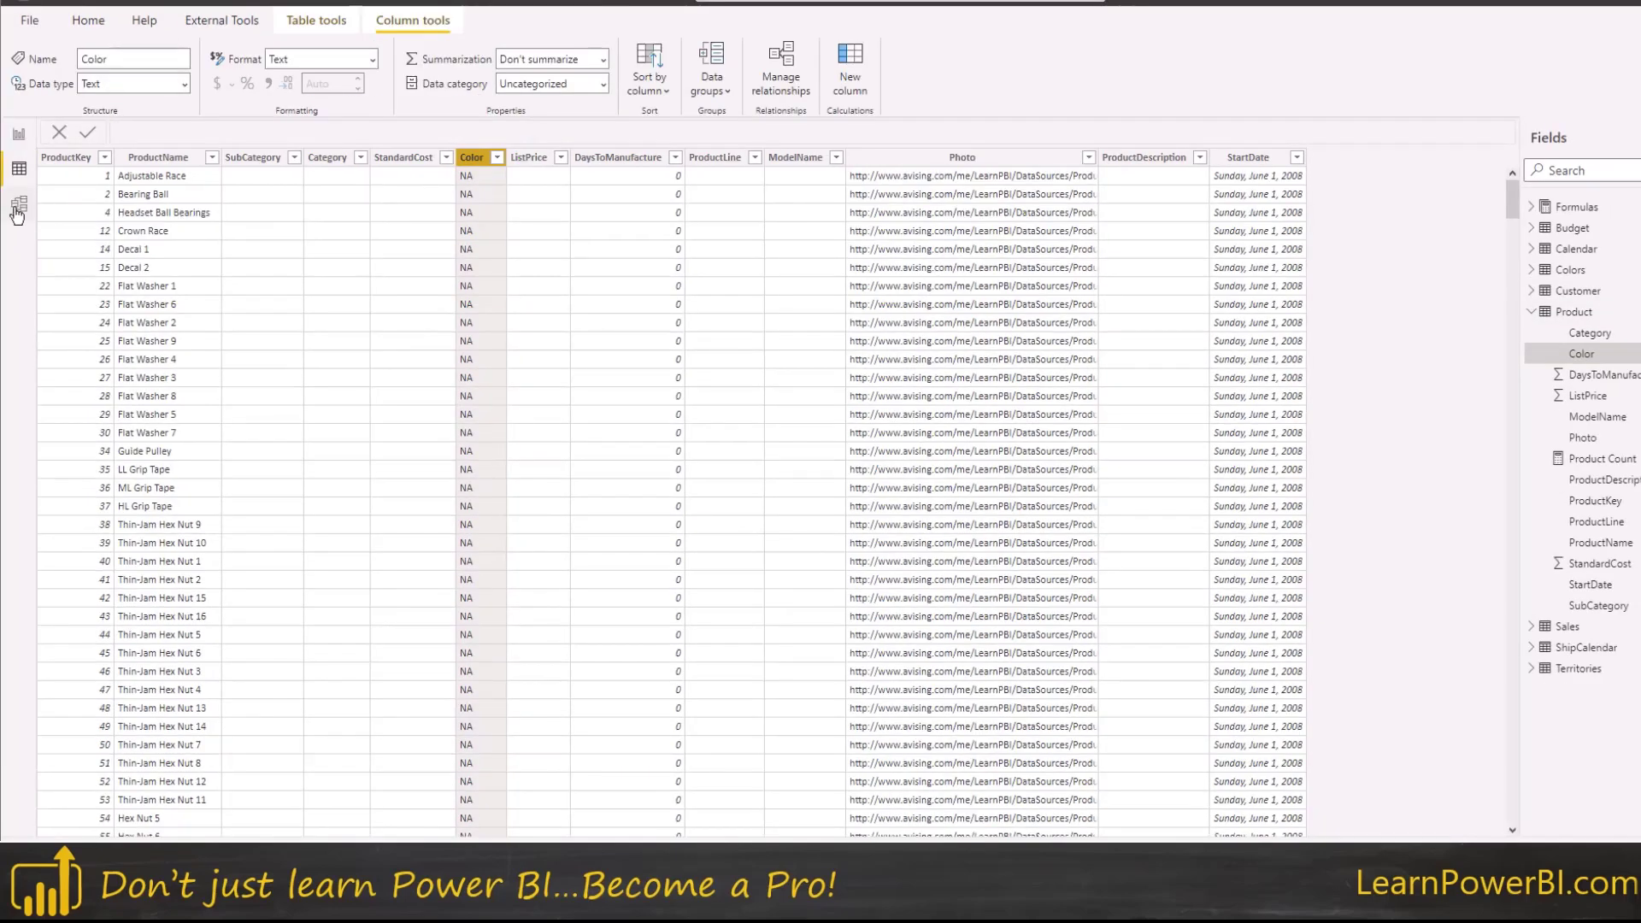
click(1580, 270)
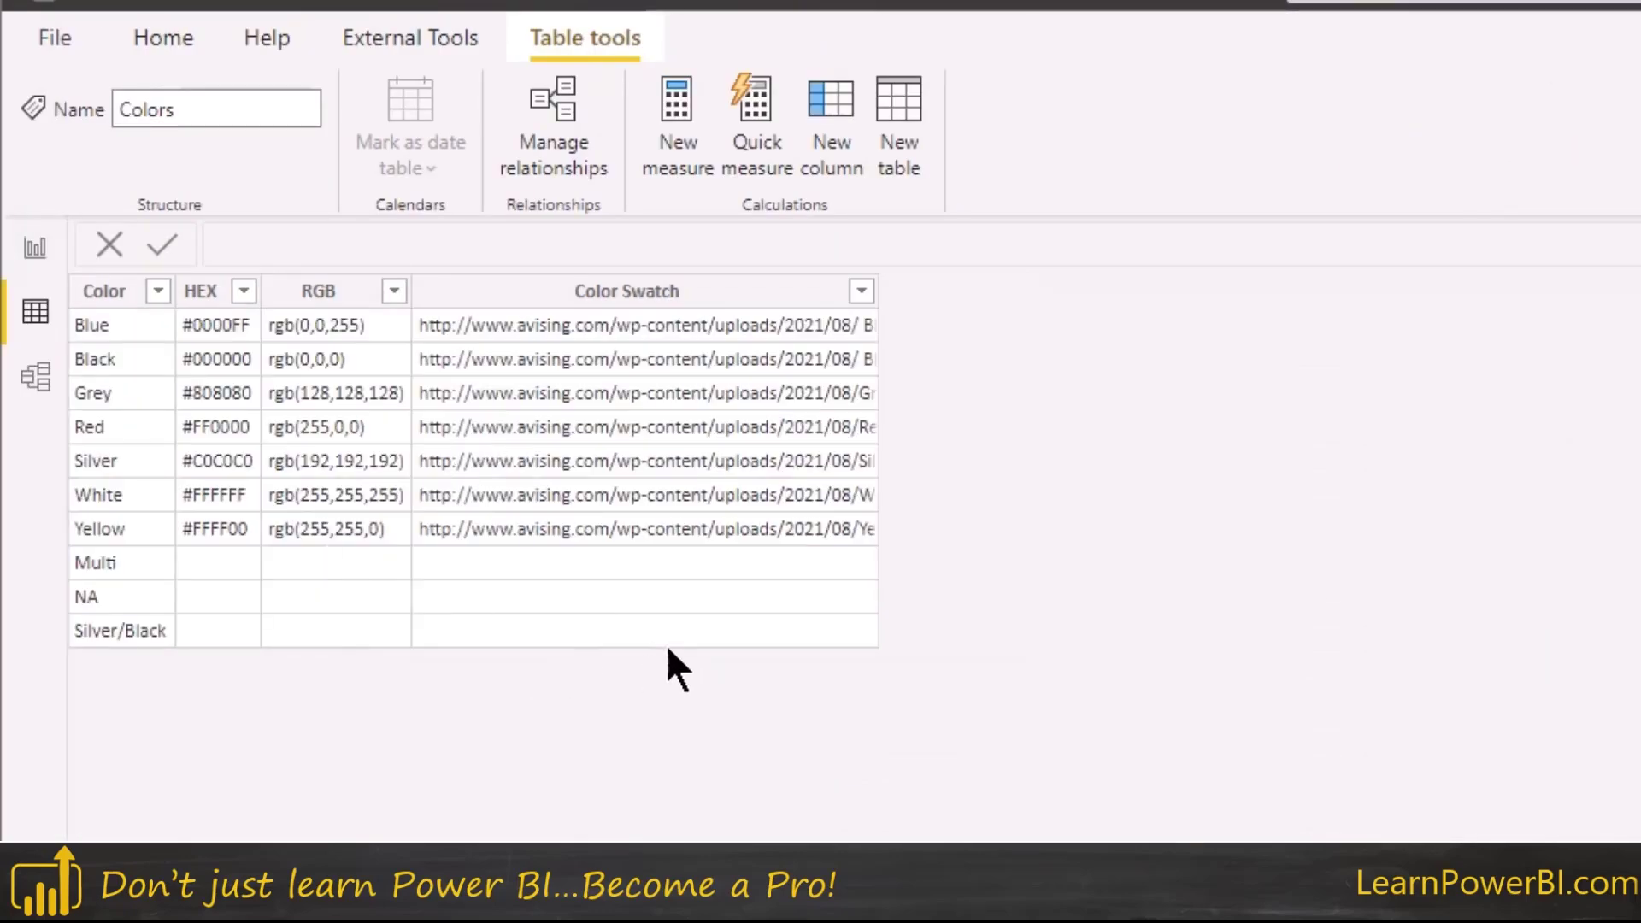
click(152, 41)
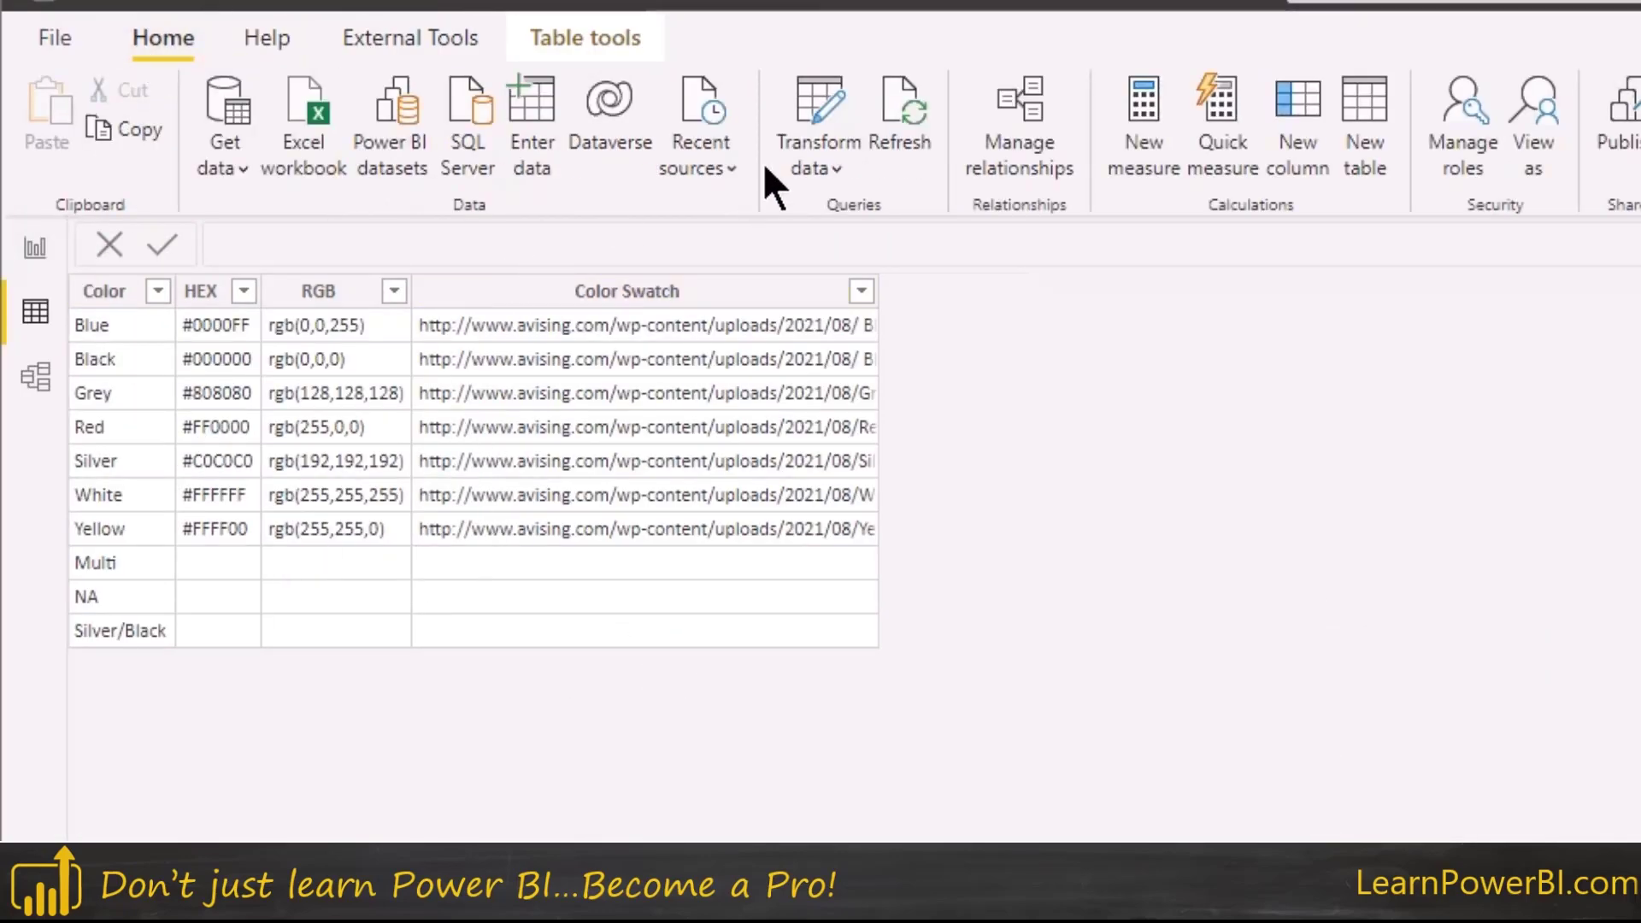
Check the Colors query in the query editor, then go back to the Scenario 1: Values Missing page.
click(35, 376)
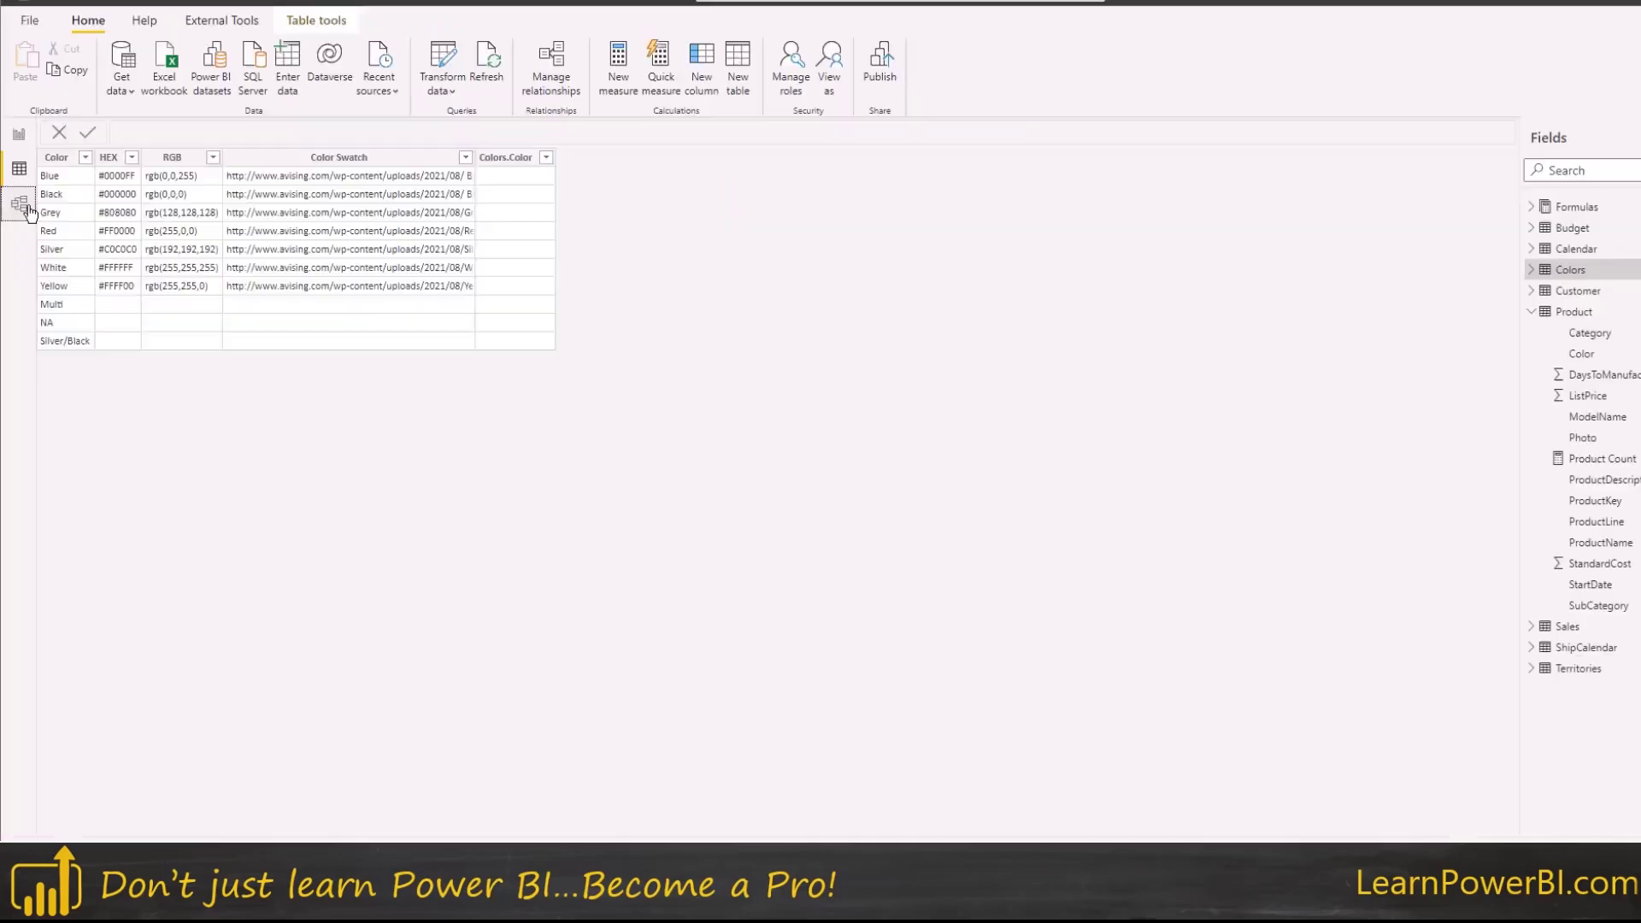
click(436, 68)
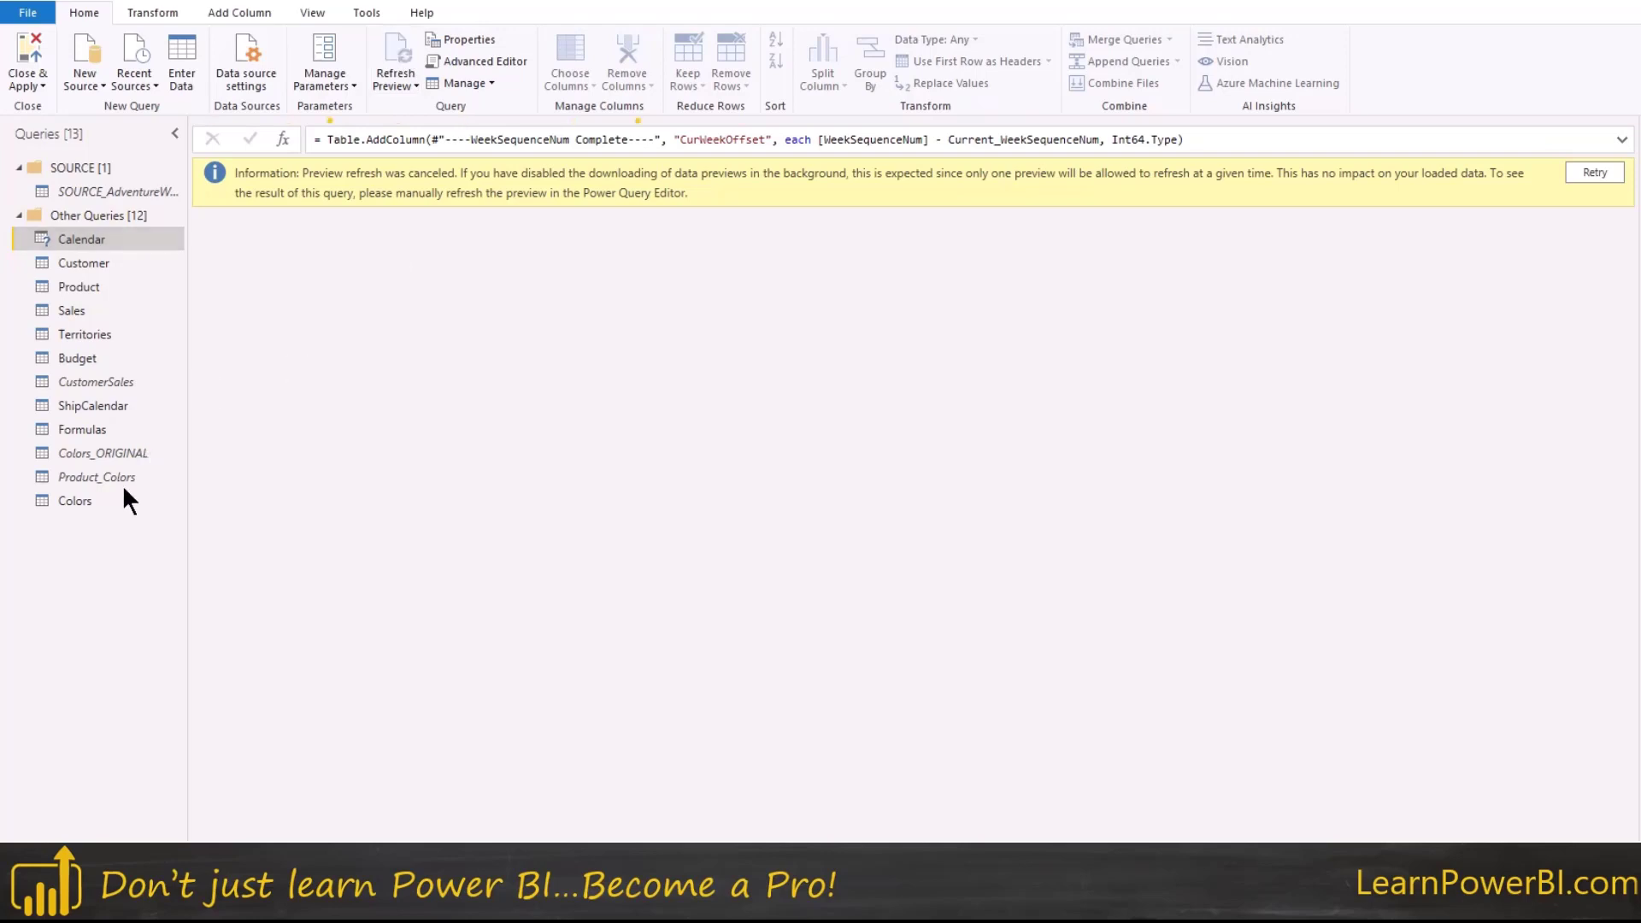
click(110, 499)
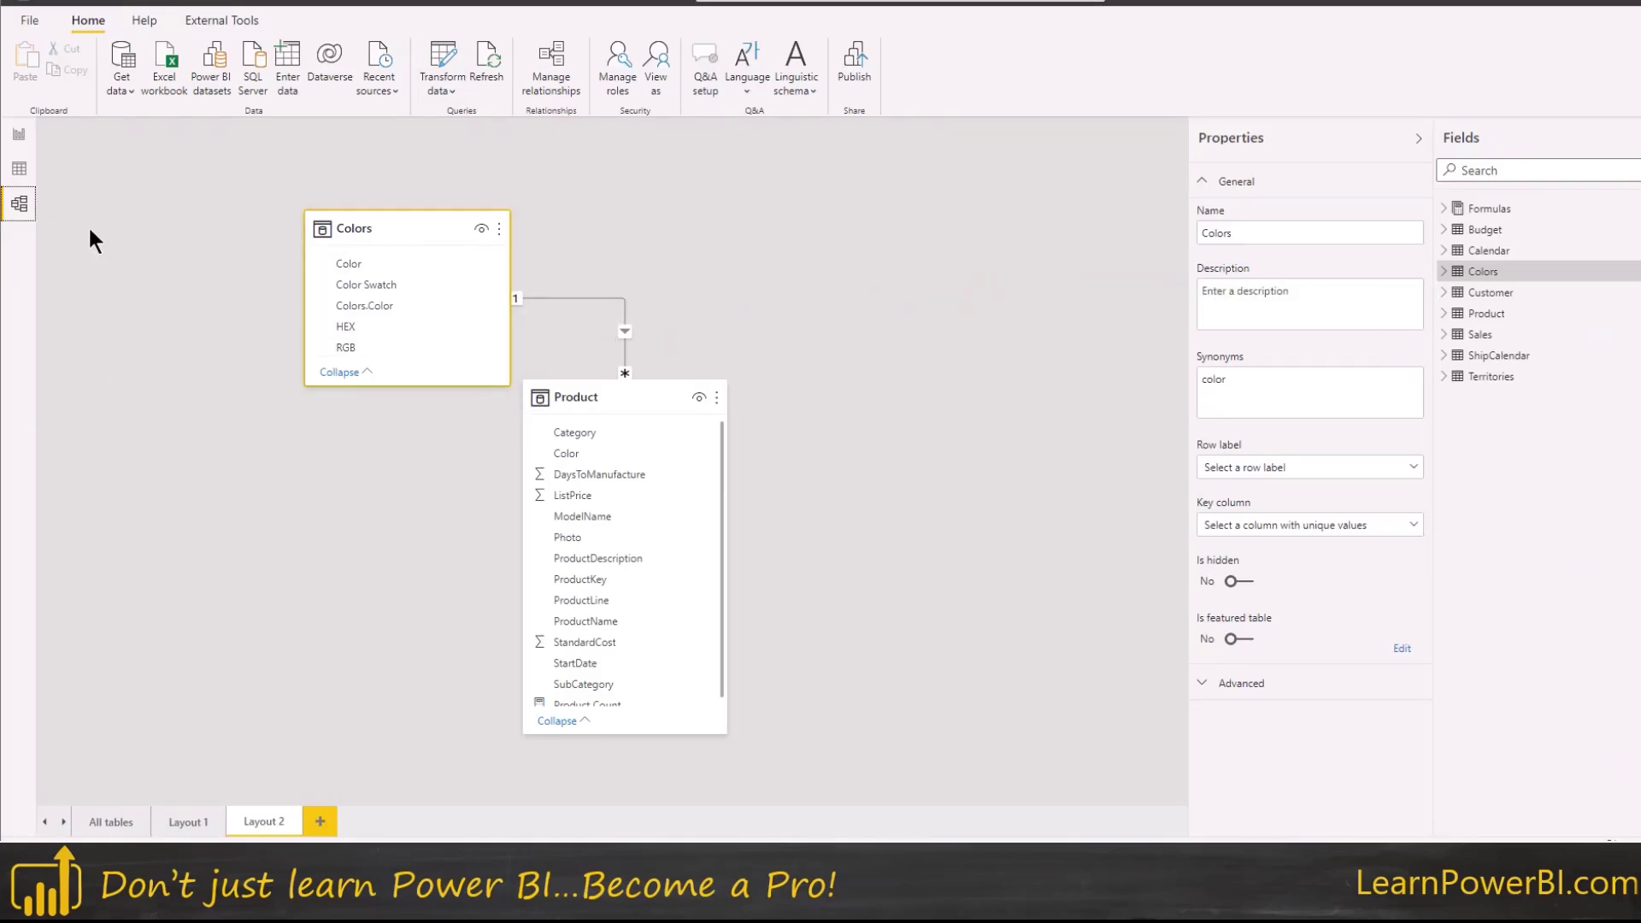
click(19, 136)
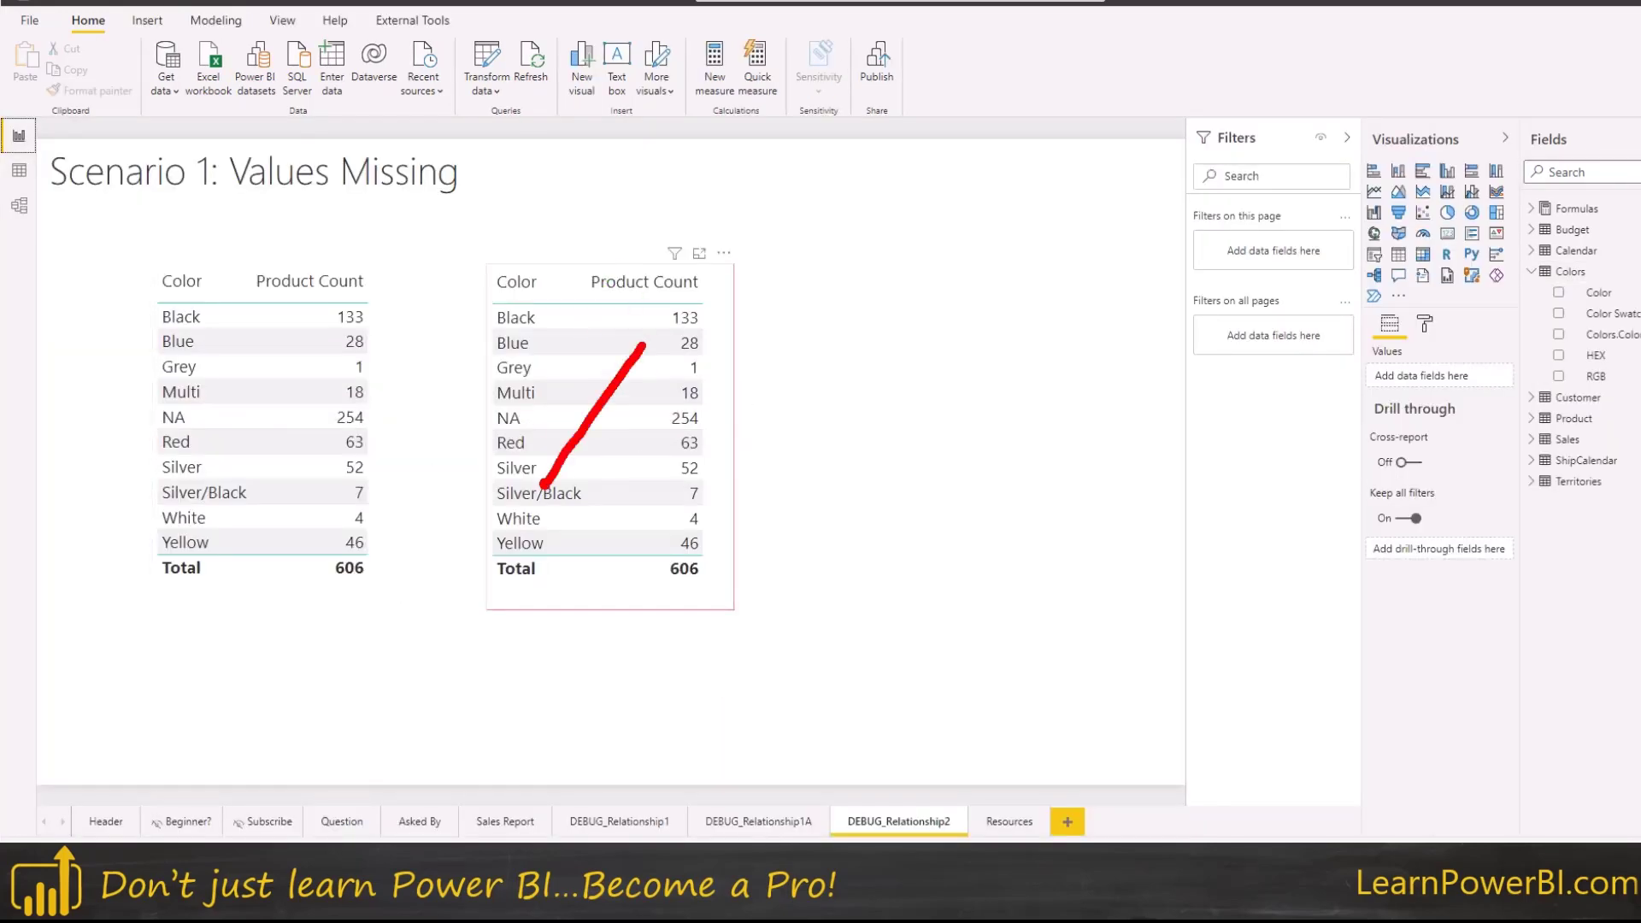
drag(552, 358, 696, 482)
key(Escape)
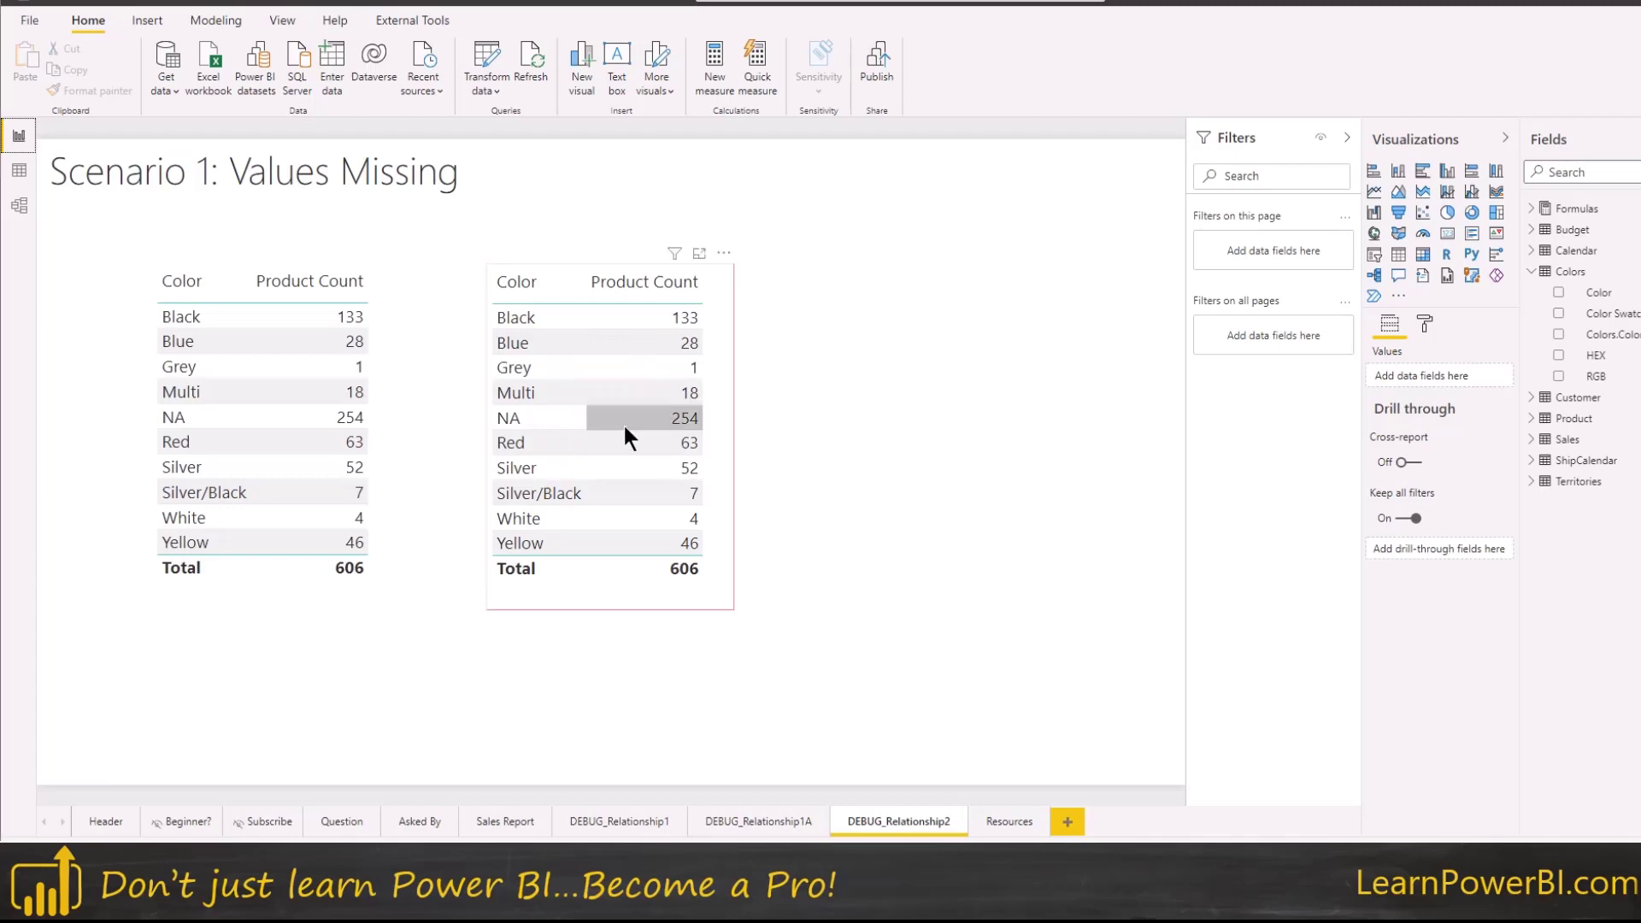
click(709, 400)
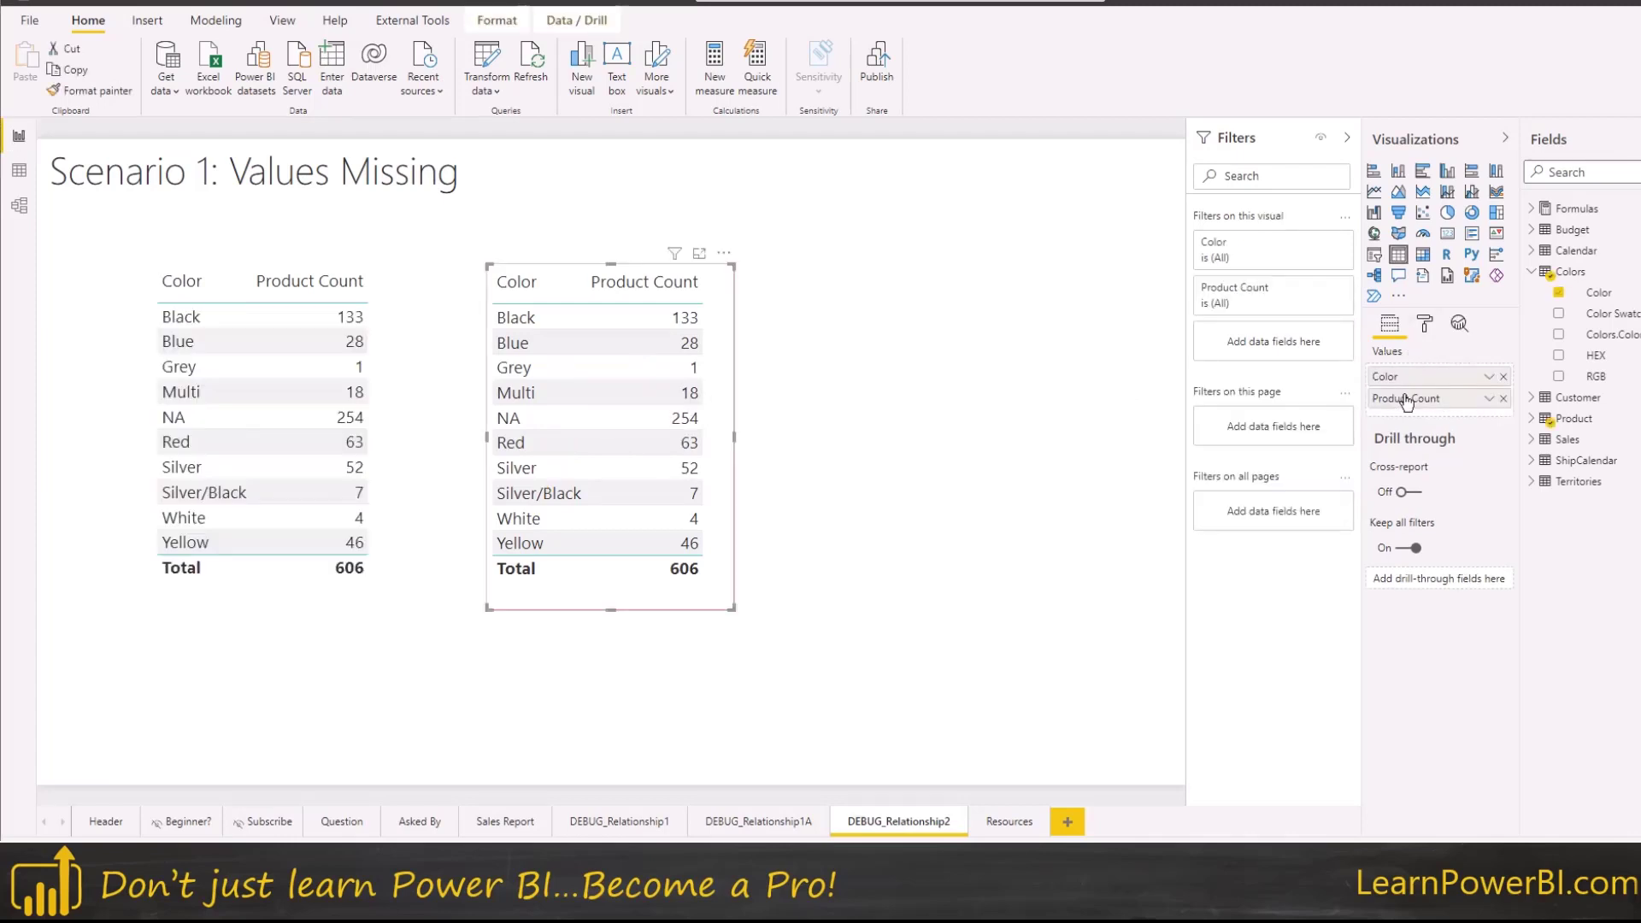
drag(1363, 378, 1196, 425)
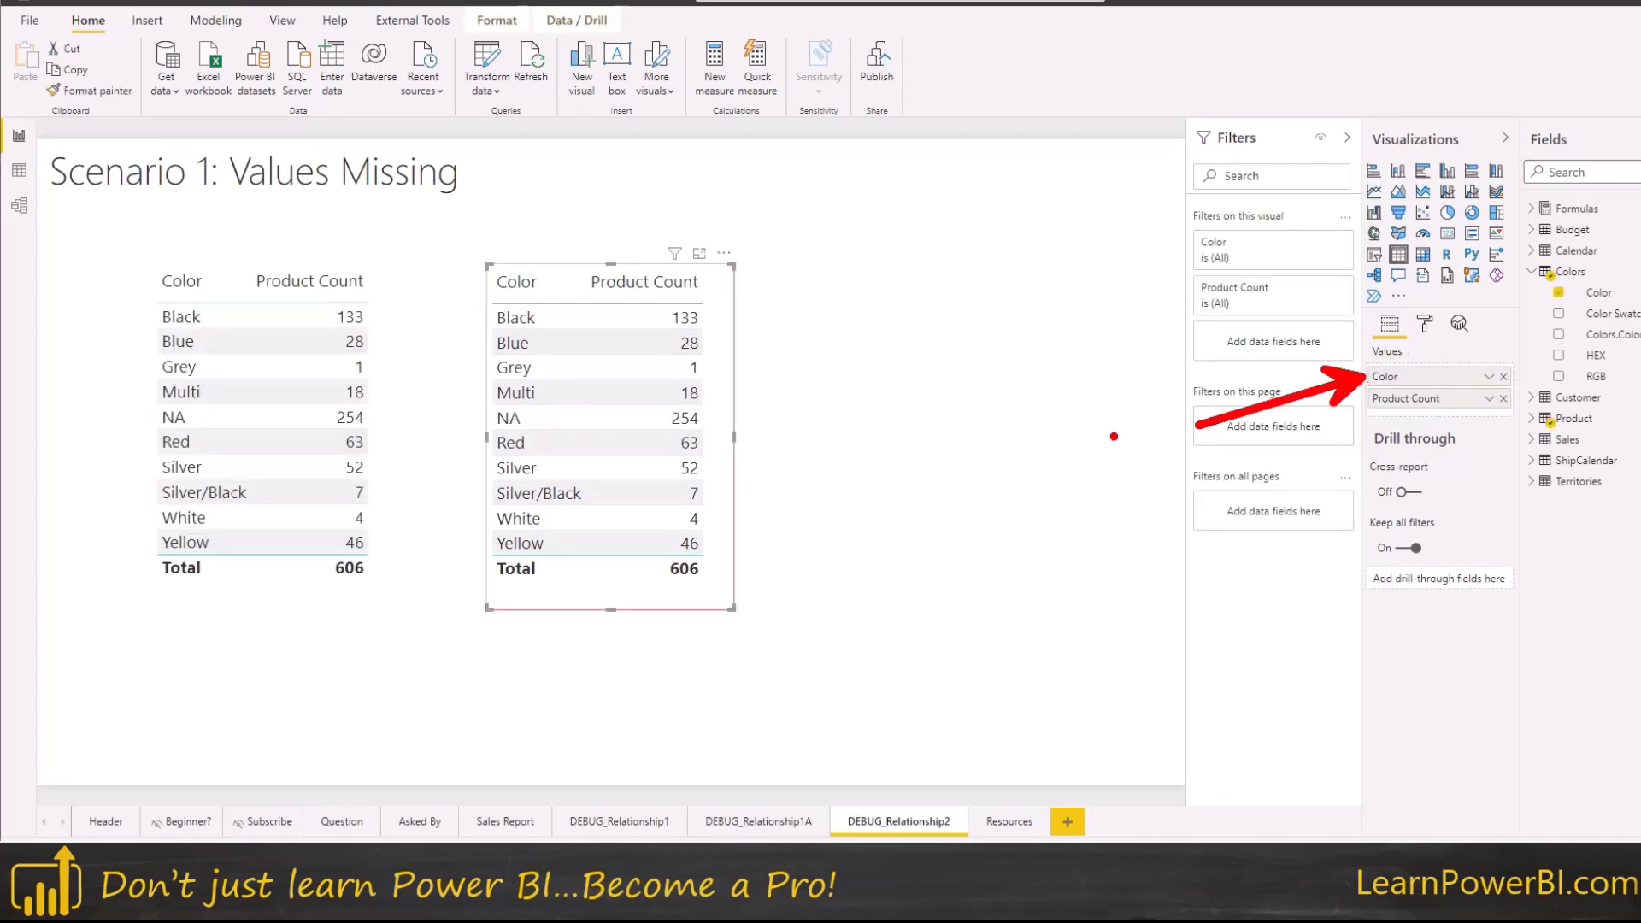
key(Escape)
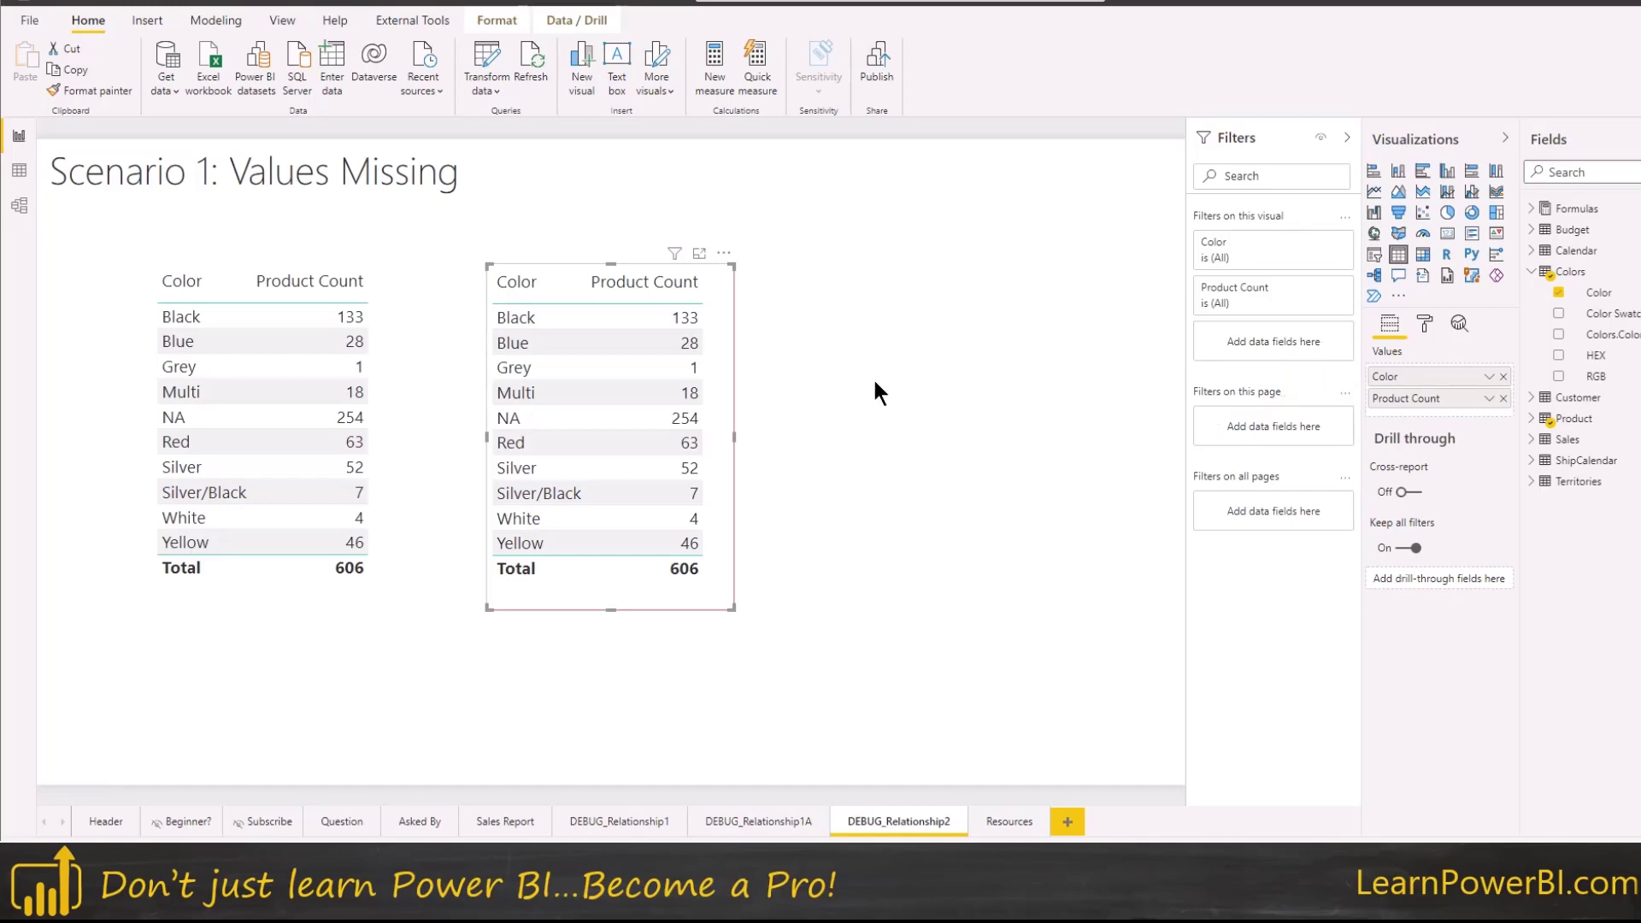
click(756, 402)
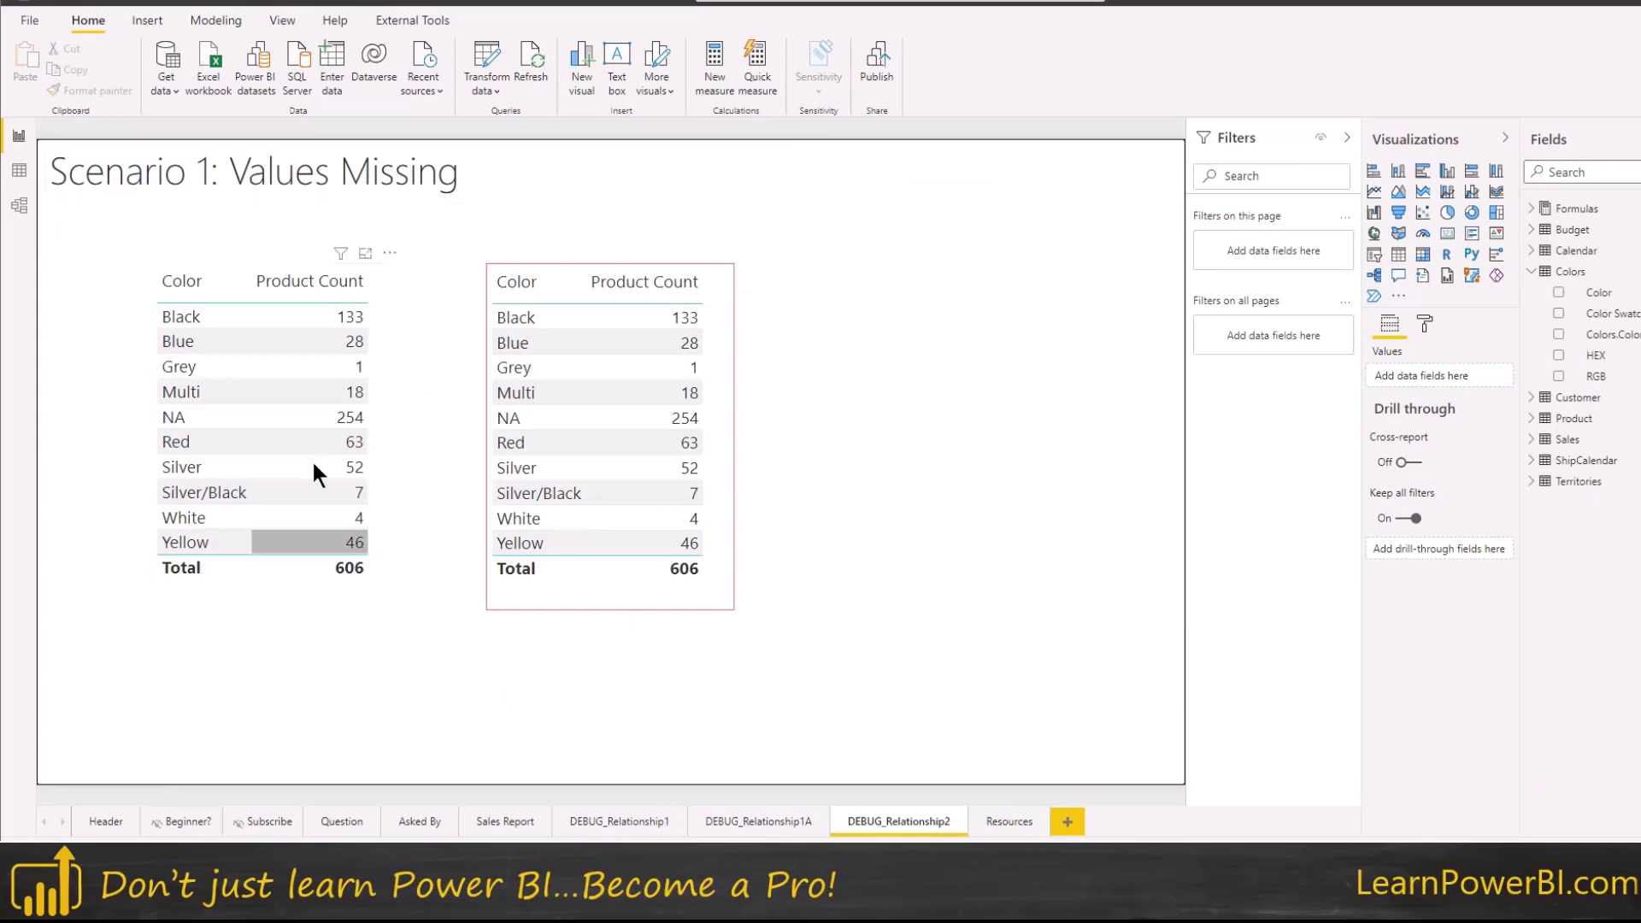
click(1570, 272)
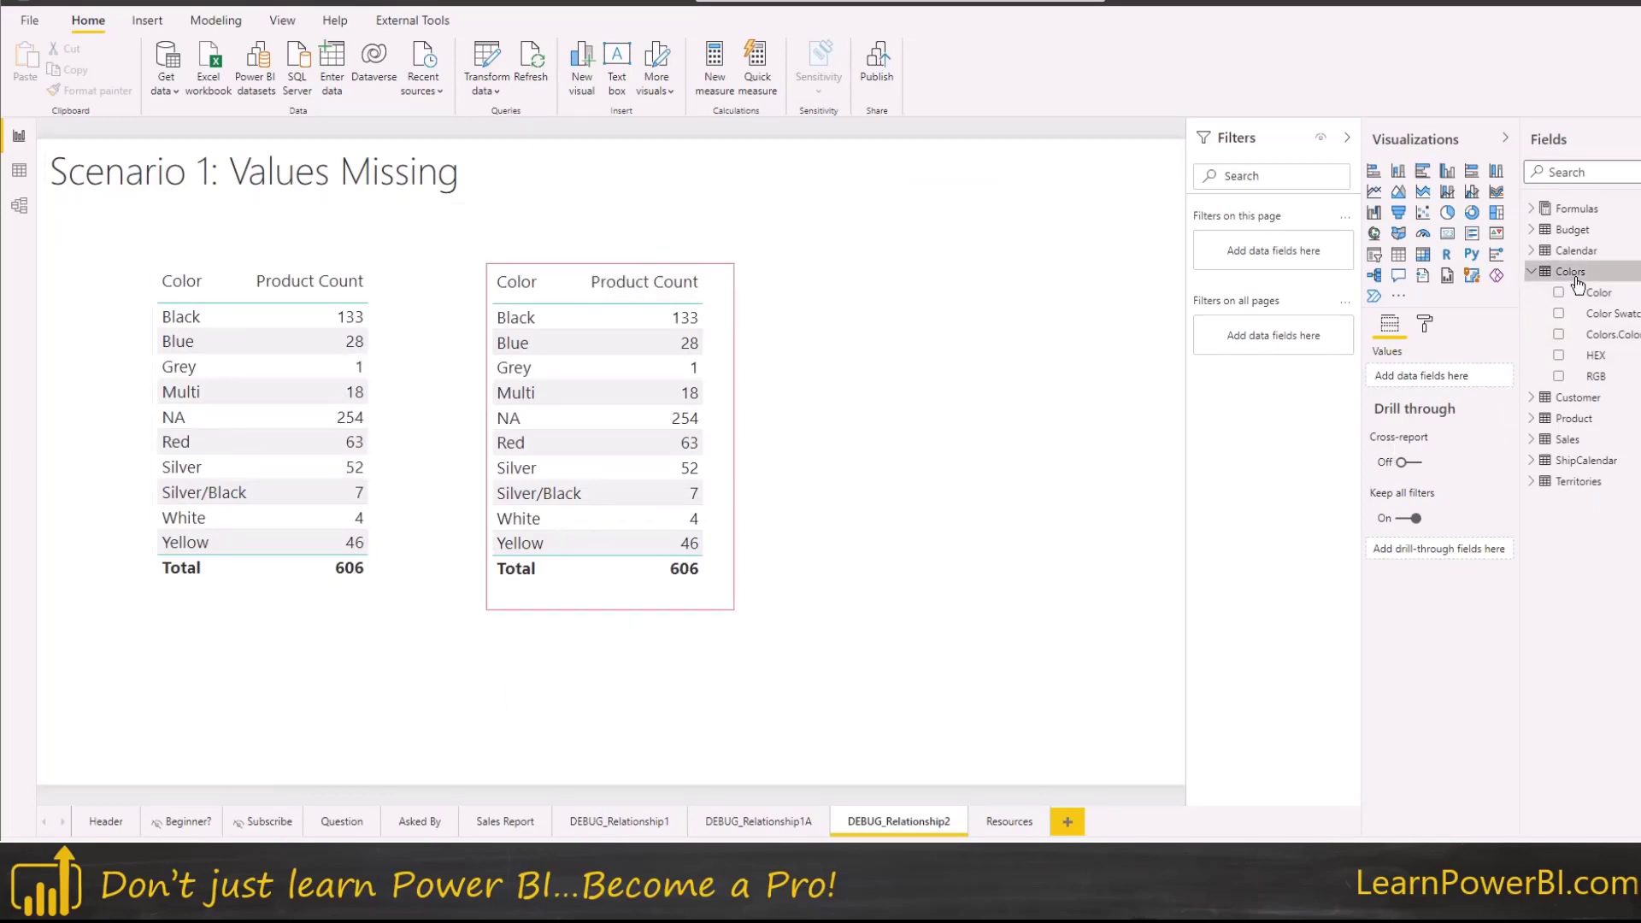